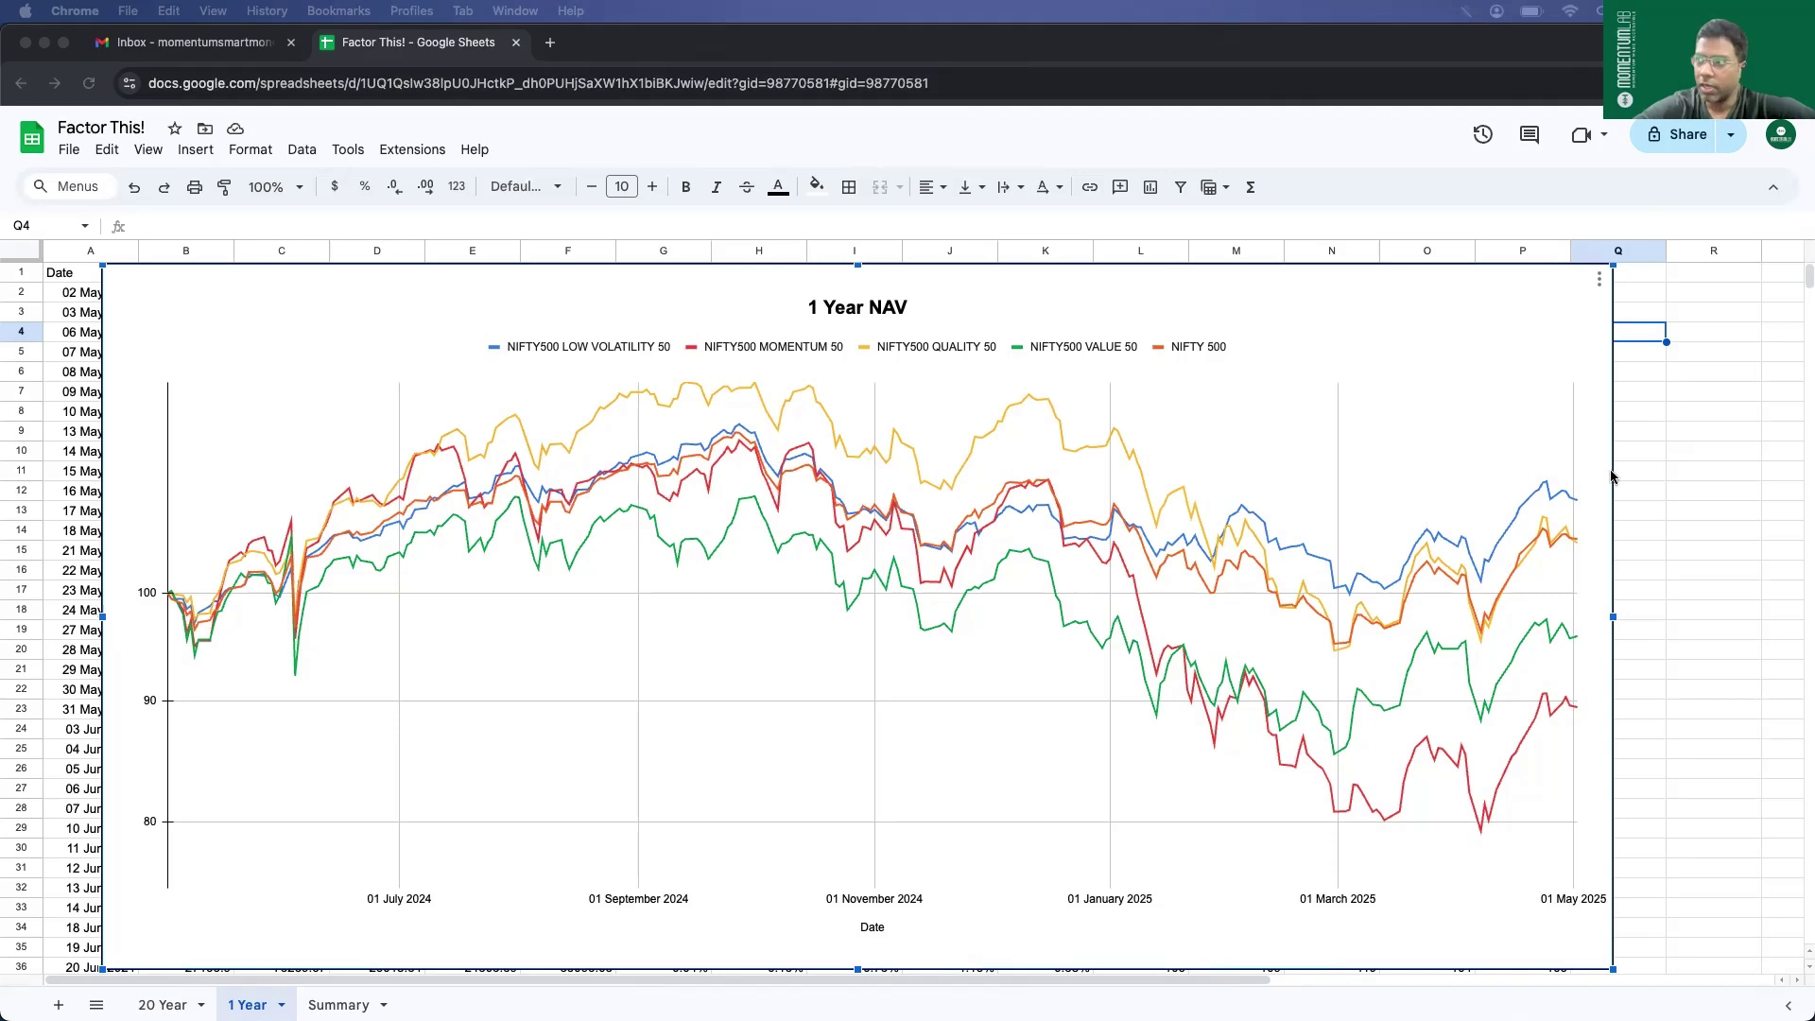
- Examine the 02 May 2025 end values of the index lines in the 1 Year NAV chart
left_click(1574, 502)
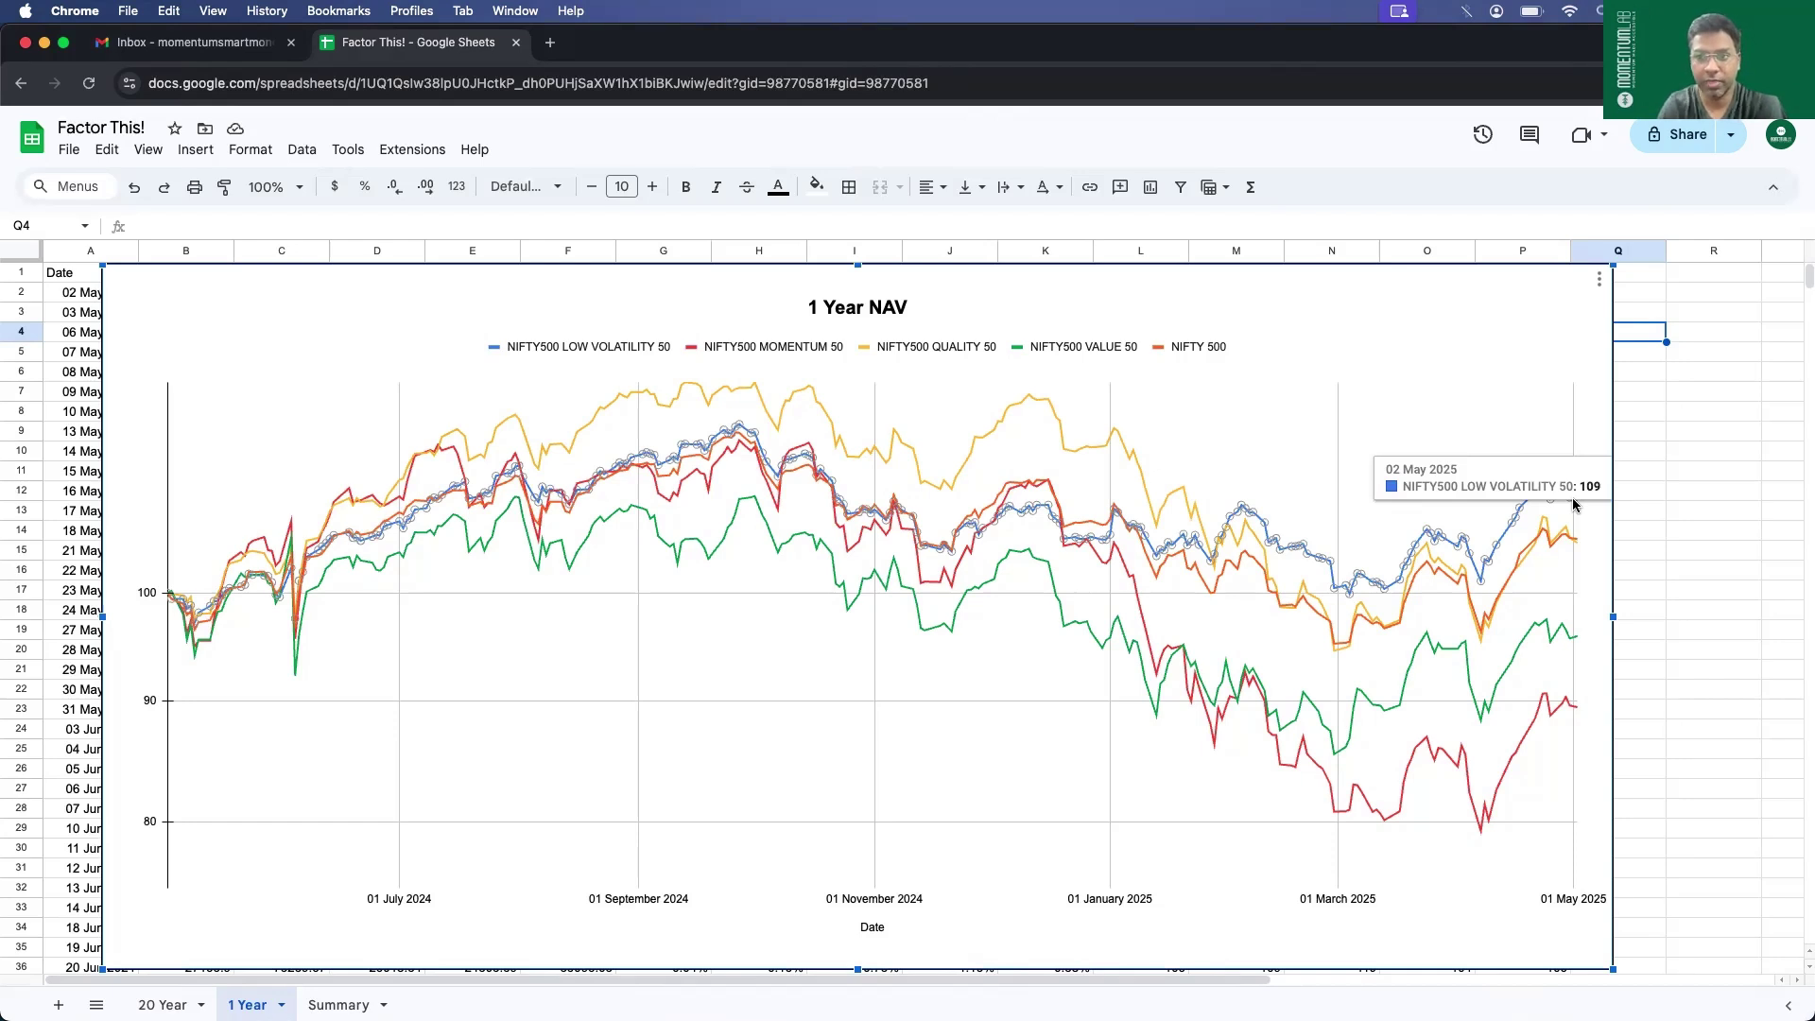
mouse_move(1576, 543)
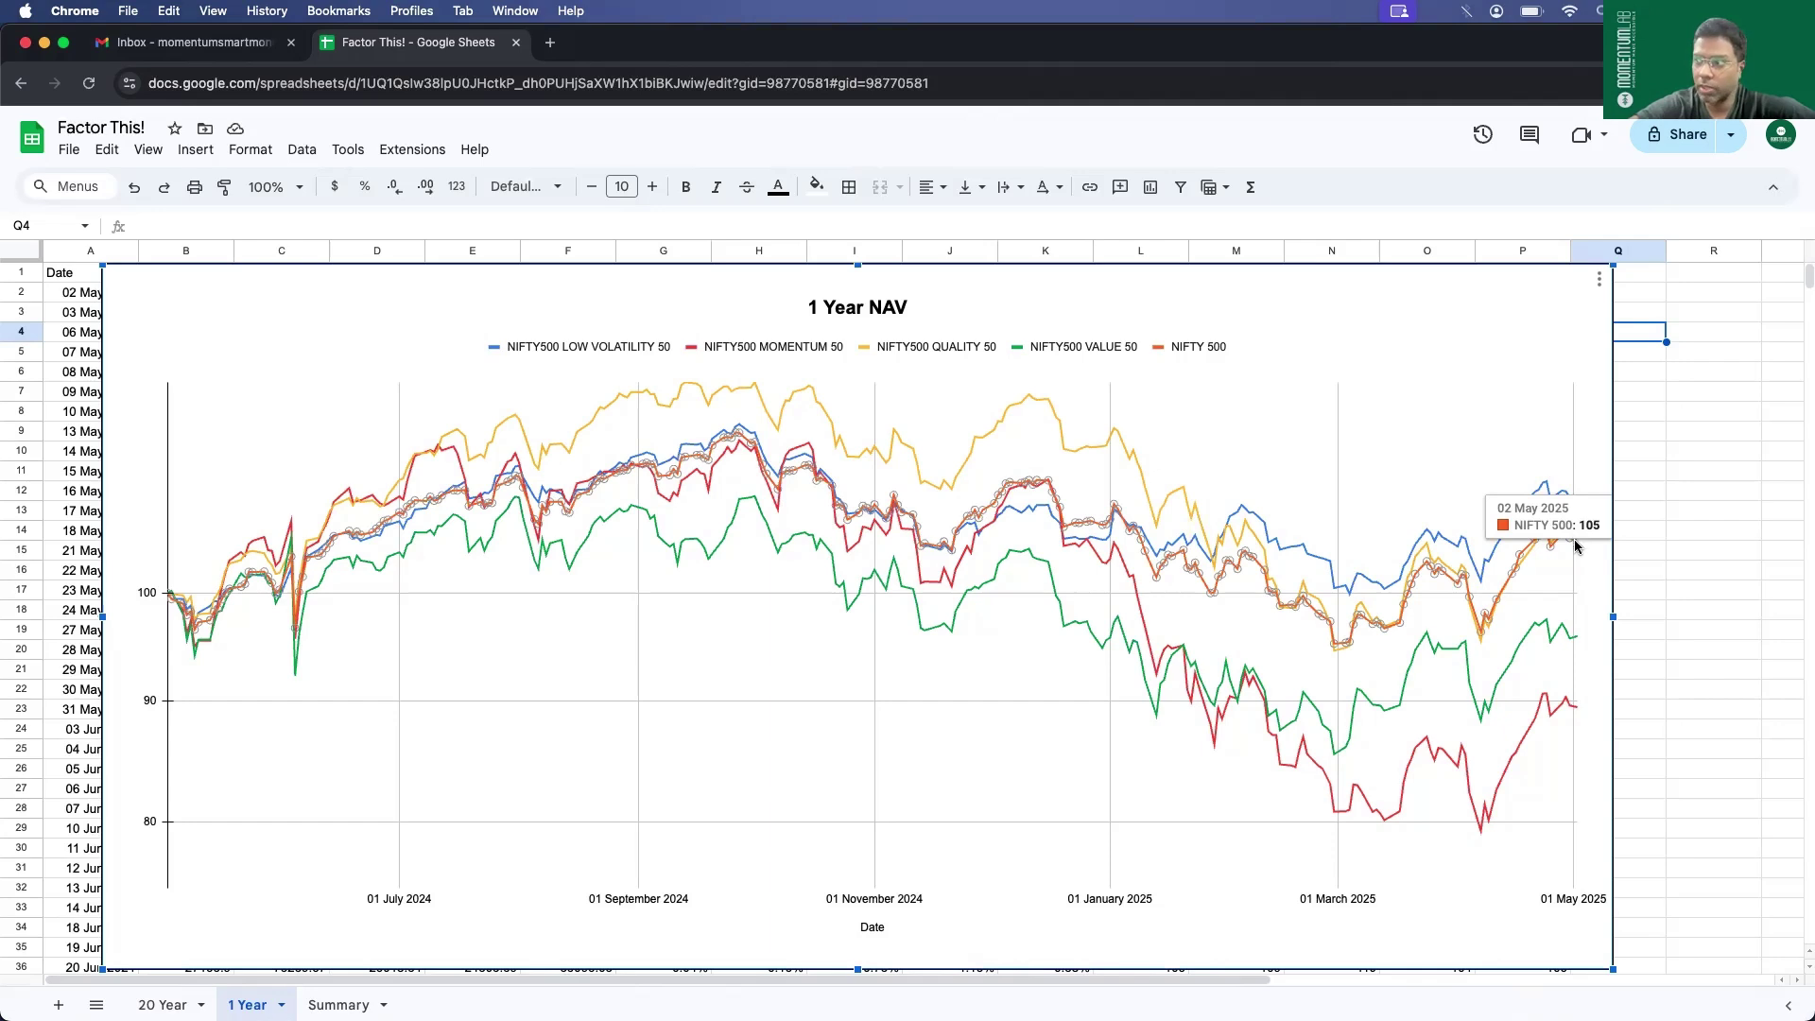
mouse_move(1576, 640)
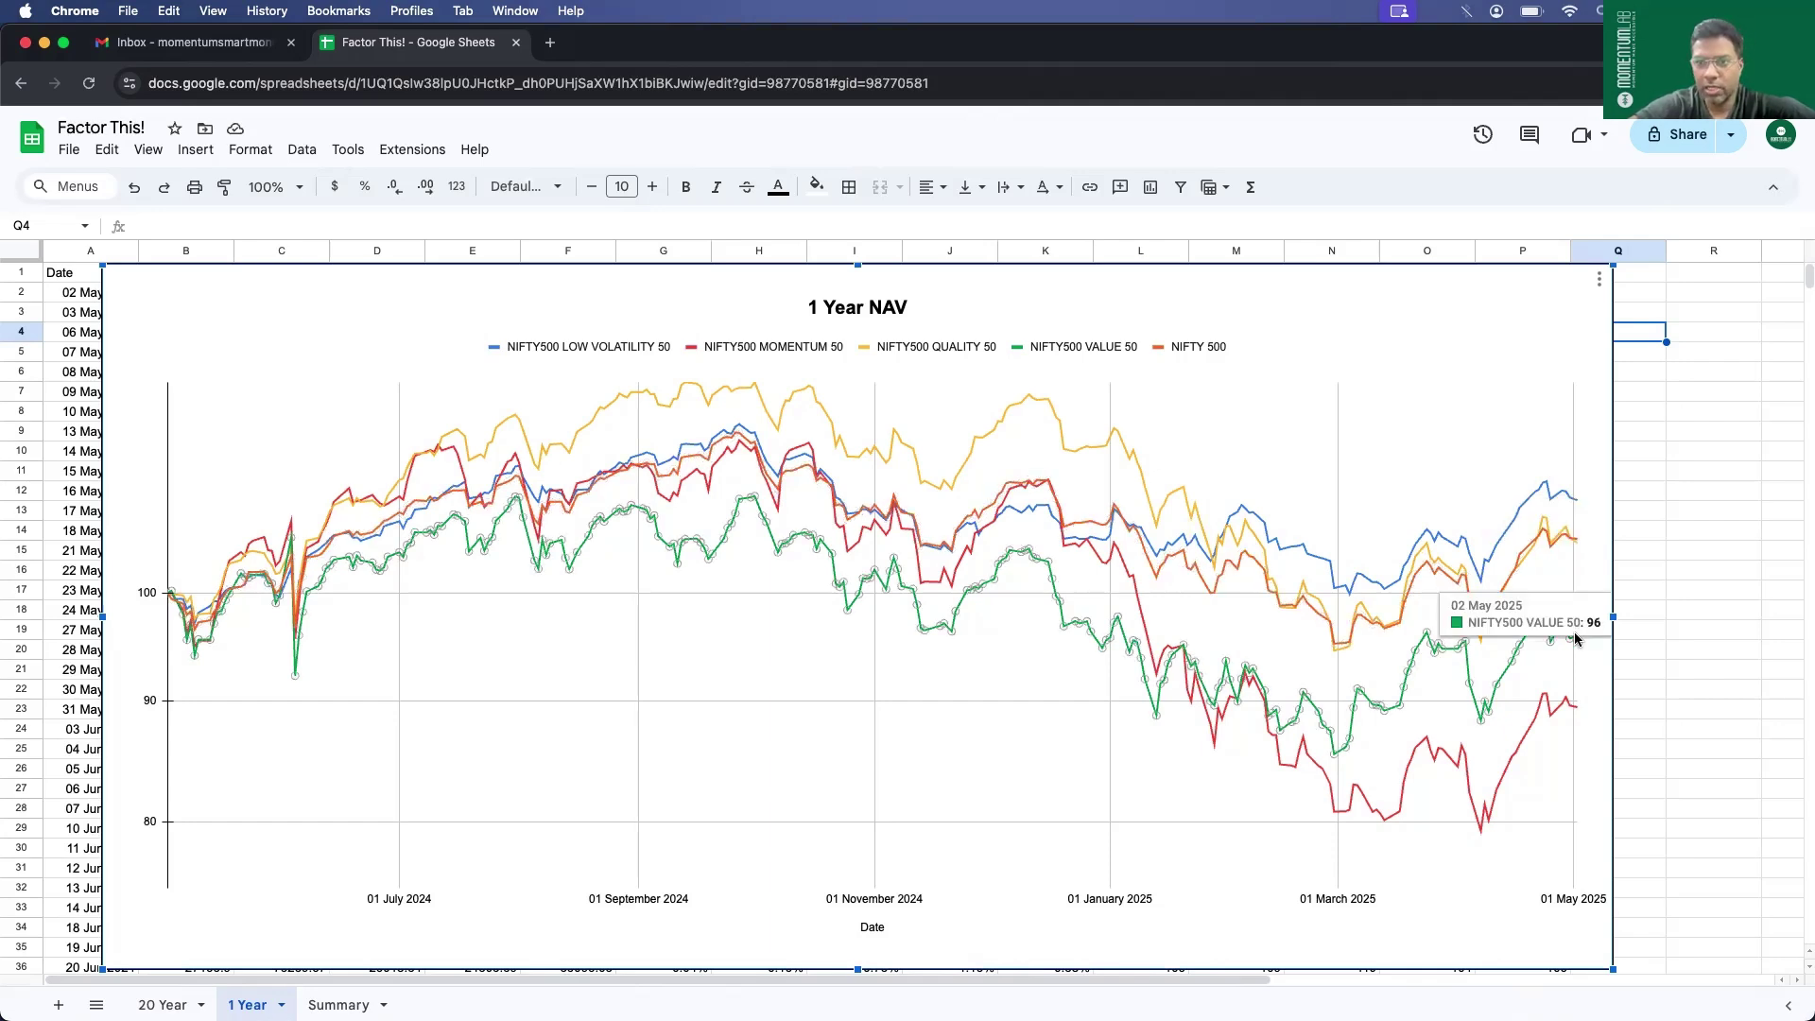
mouse_move(1575, 714)
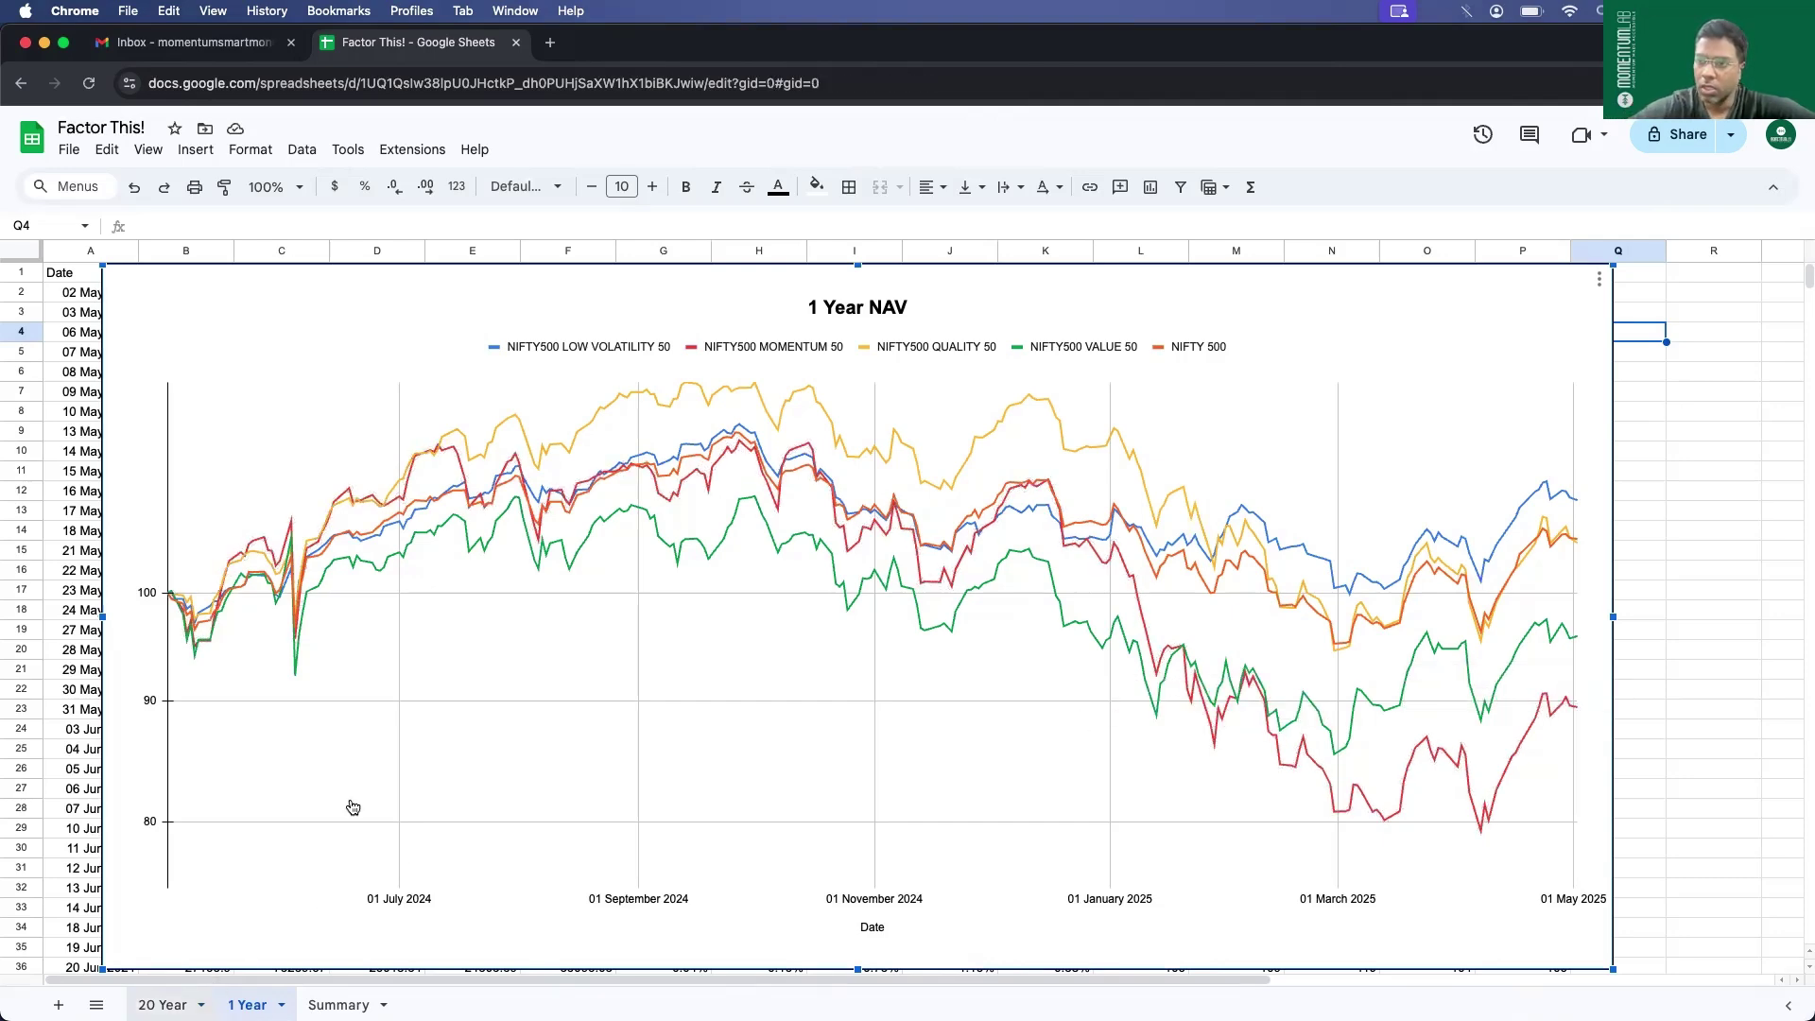
- Open the 20 Year sheet and enlarge the 20 Year NAV chart by extending its lower-left corner outward
key("alt+Up")
left_click(643, 792)
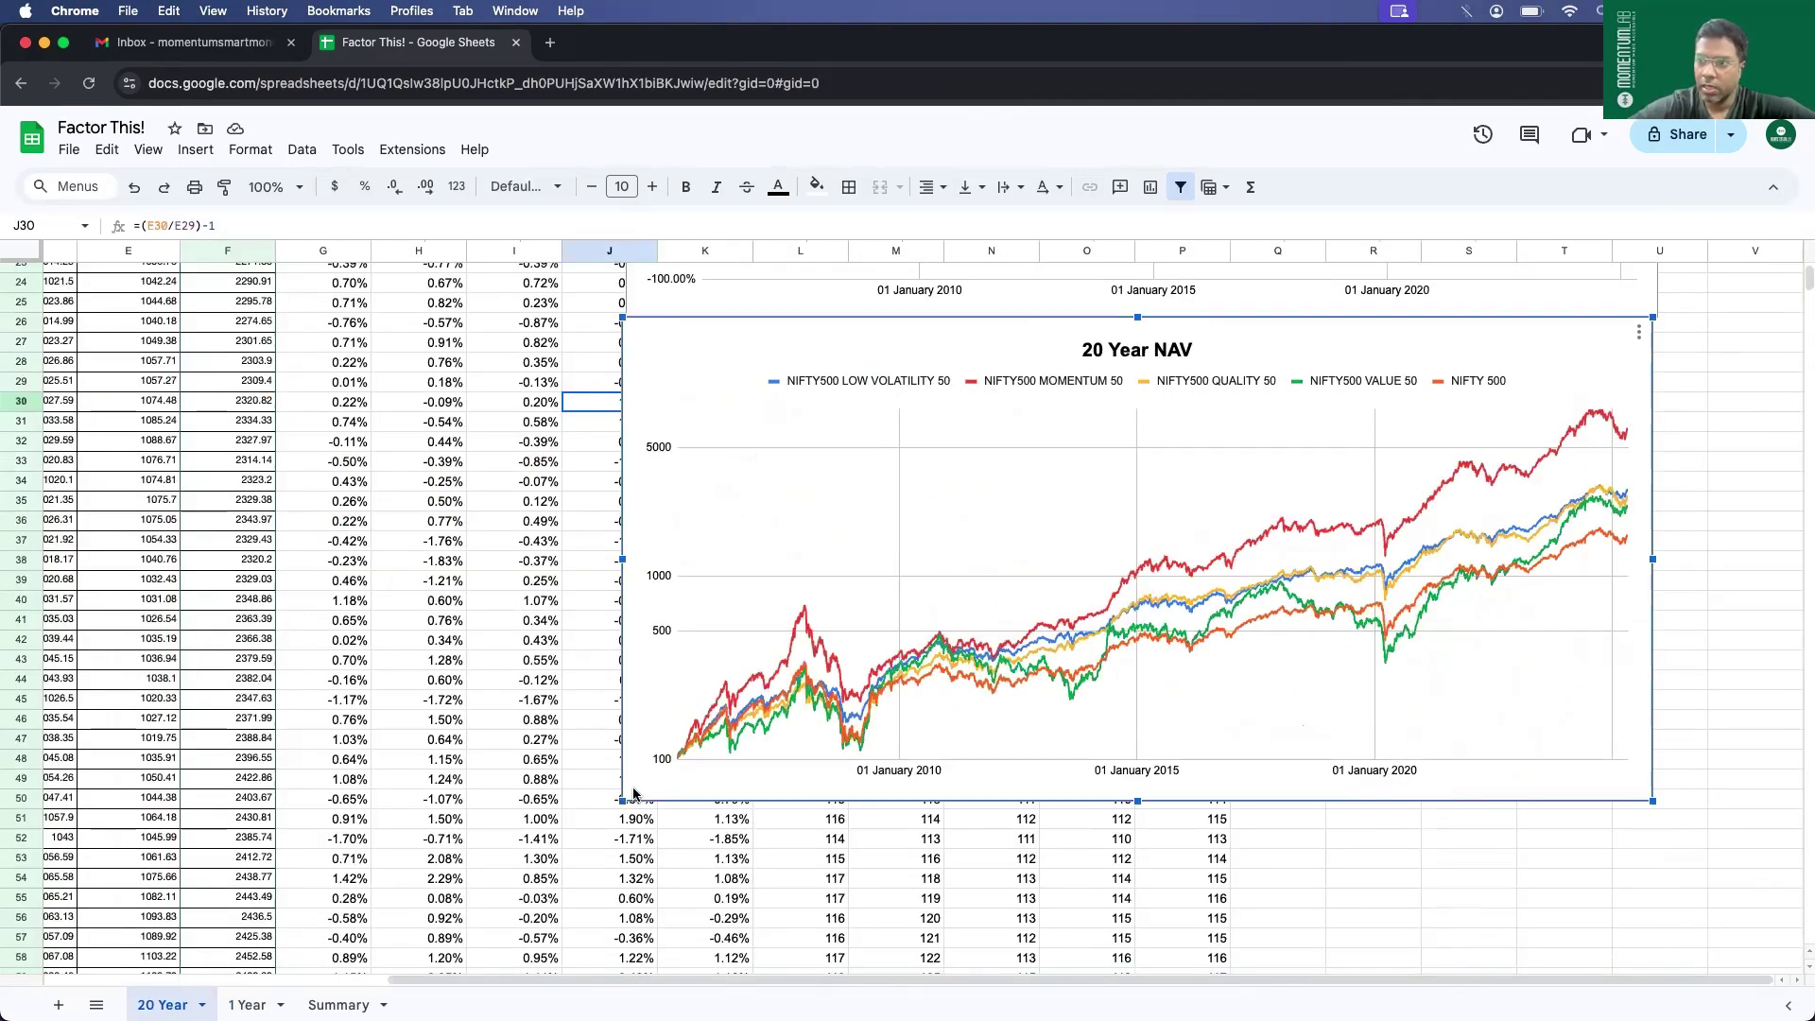
left_click_drag(622, 799, 276, 964)
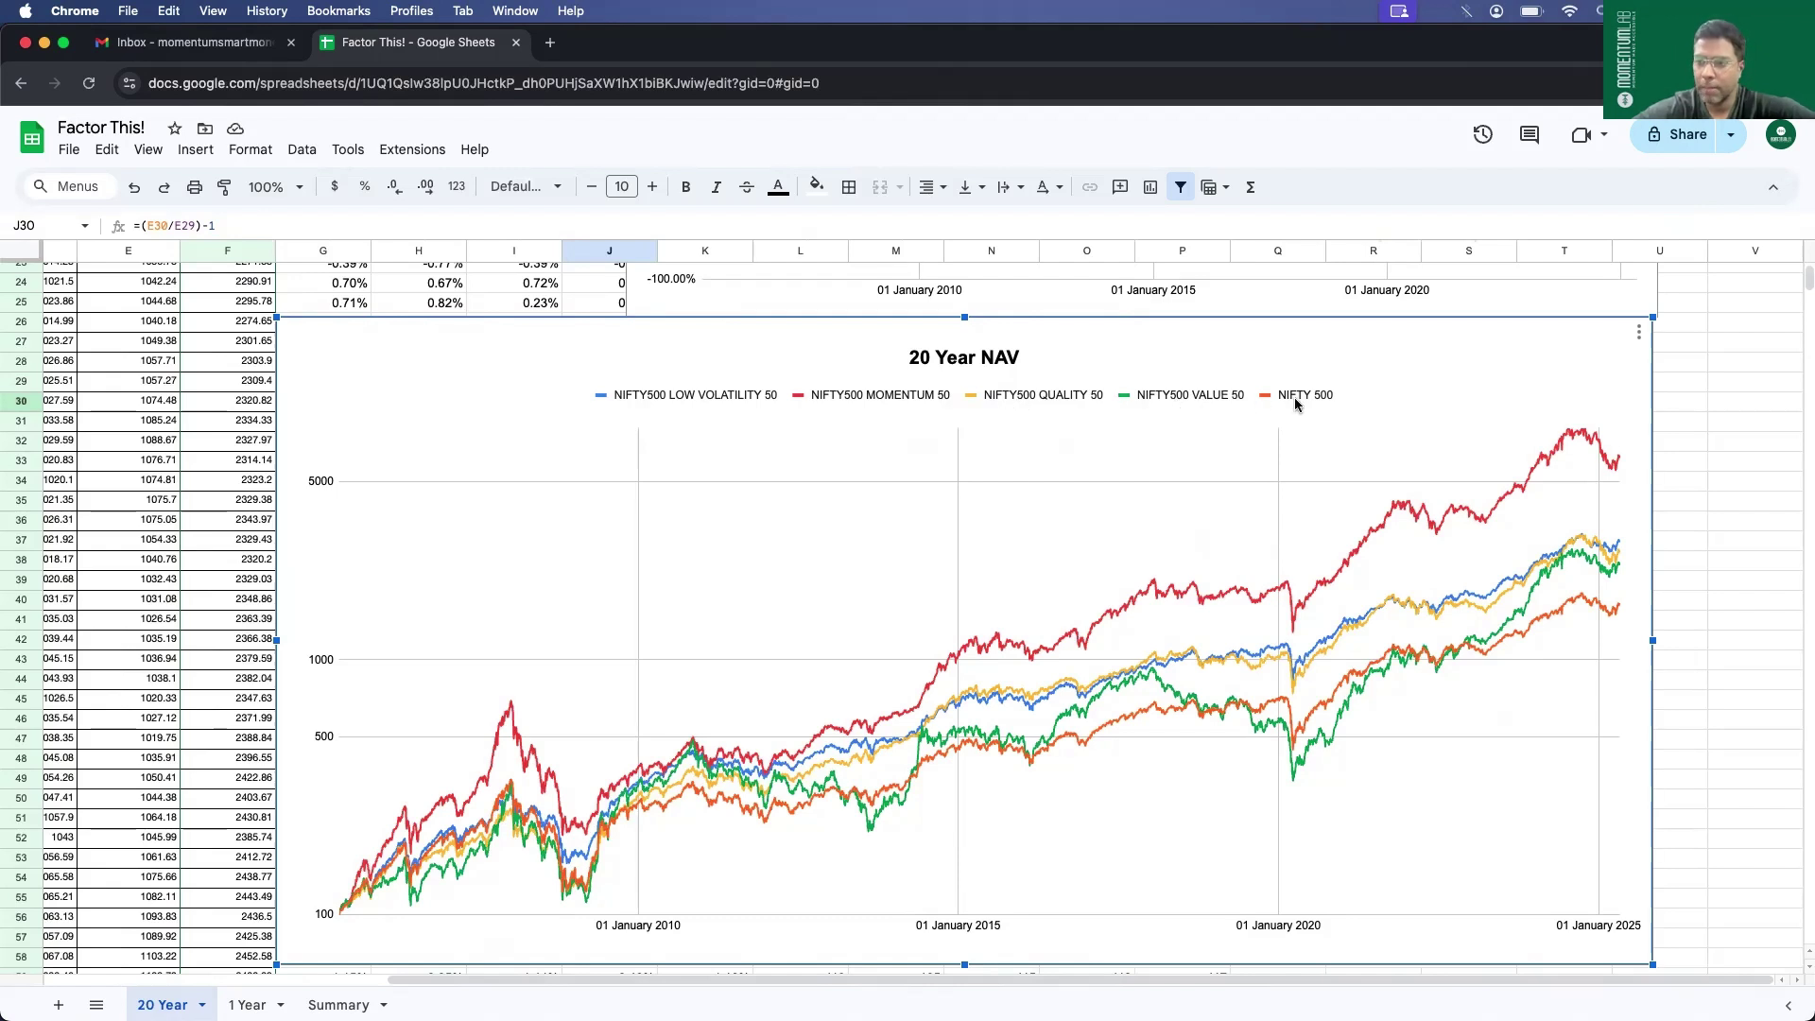
mouse_move(1569, 443)
- Turn off the log scale on the vertical axis of the 20 Year NAV chart and close the chart editor
double_click(1507, 372)
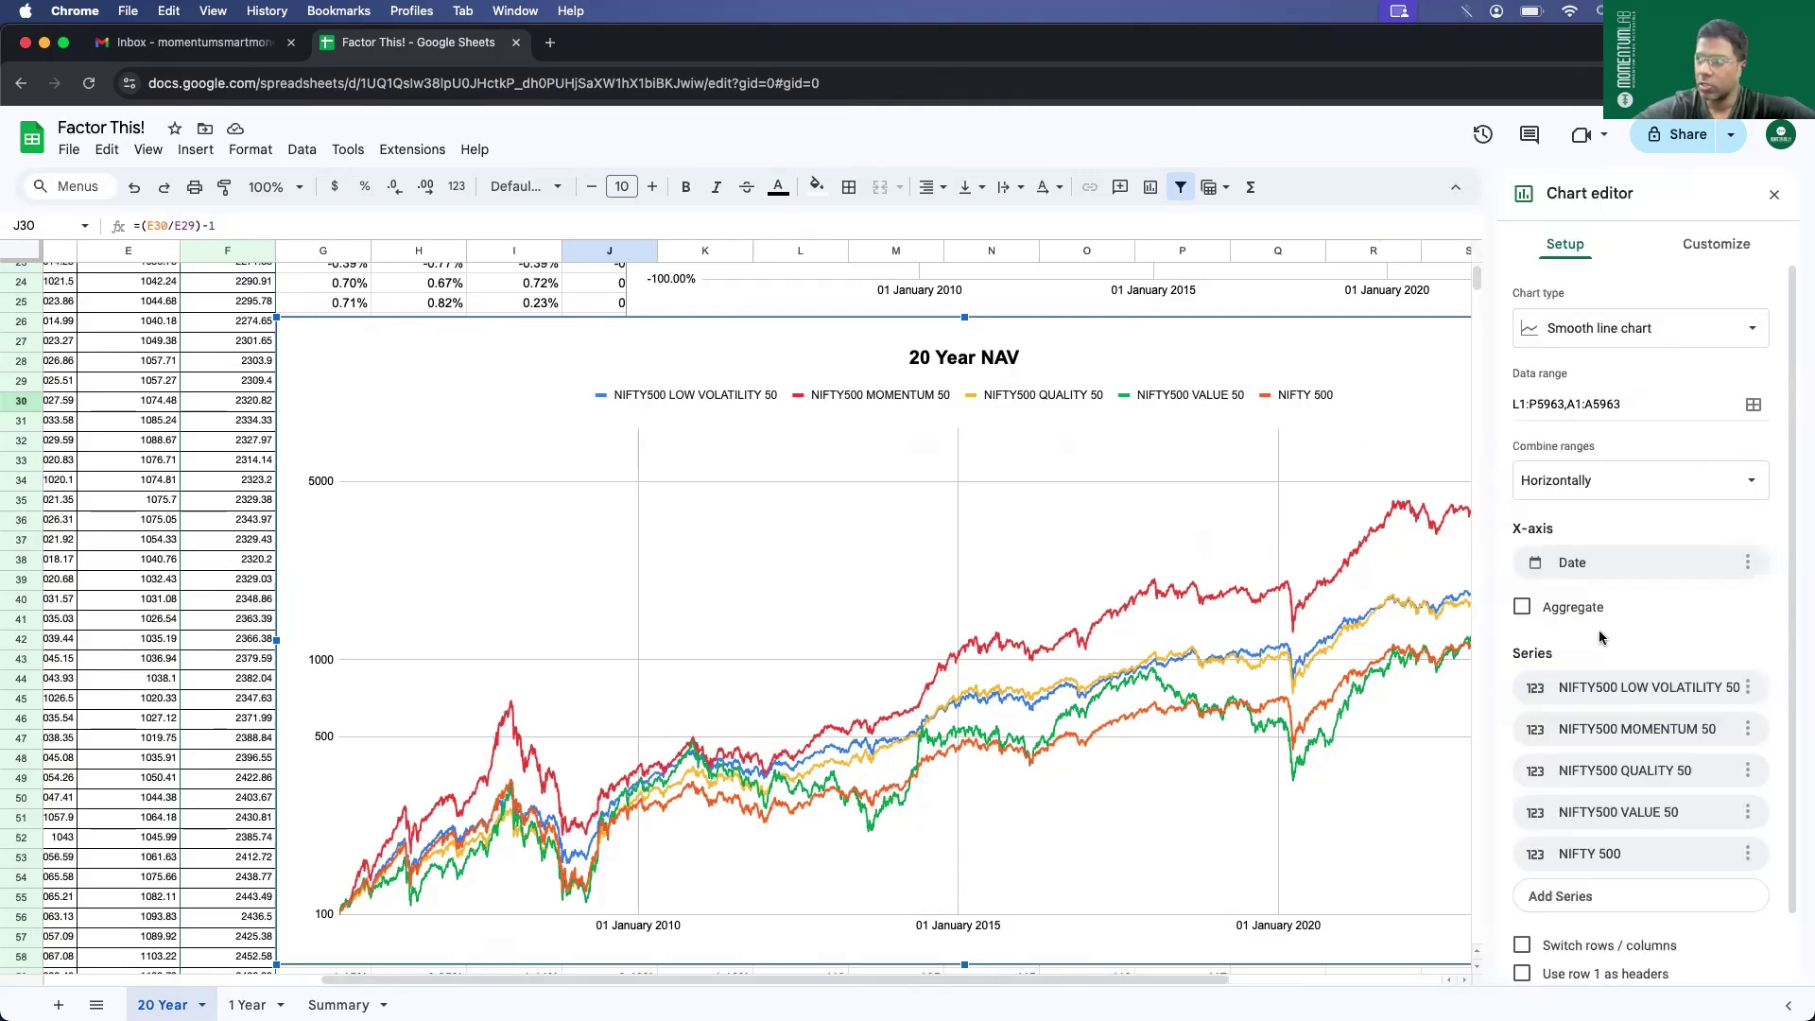
scroll(1600, 643, "down", 2)
left_click(1684, 267)
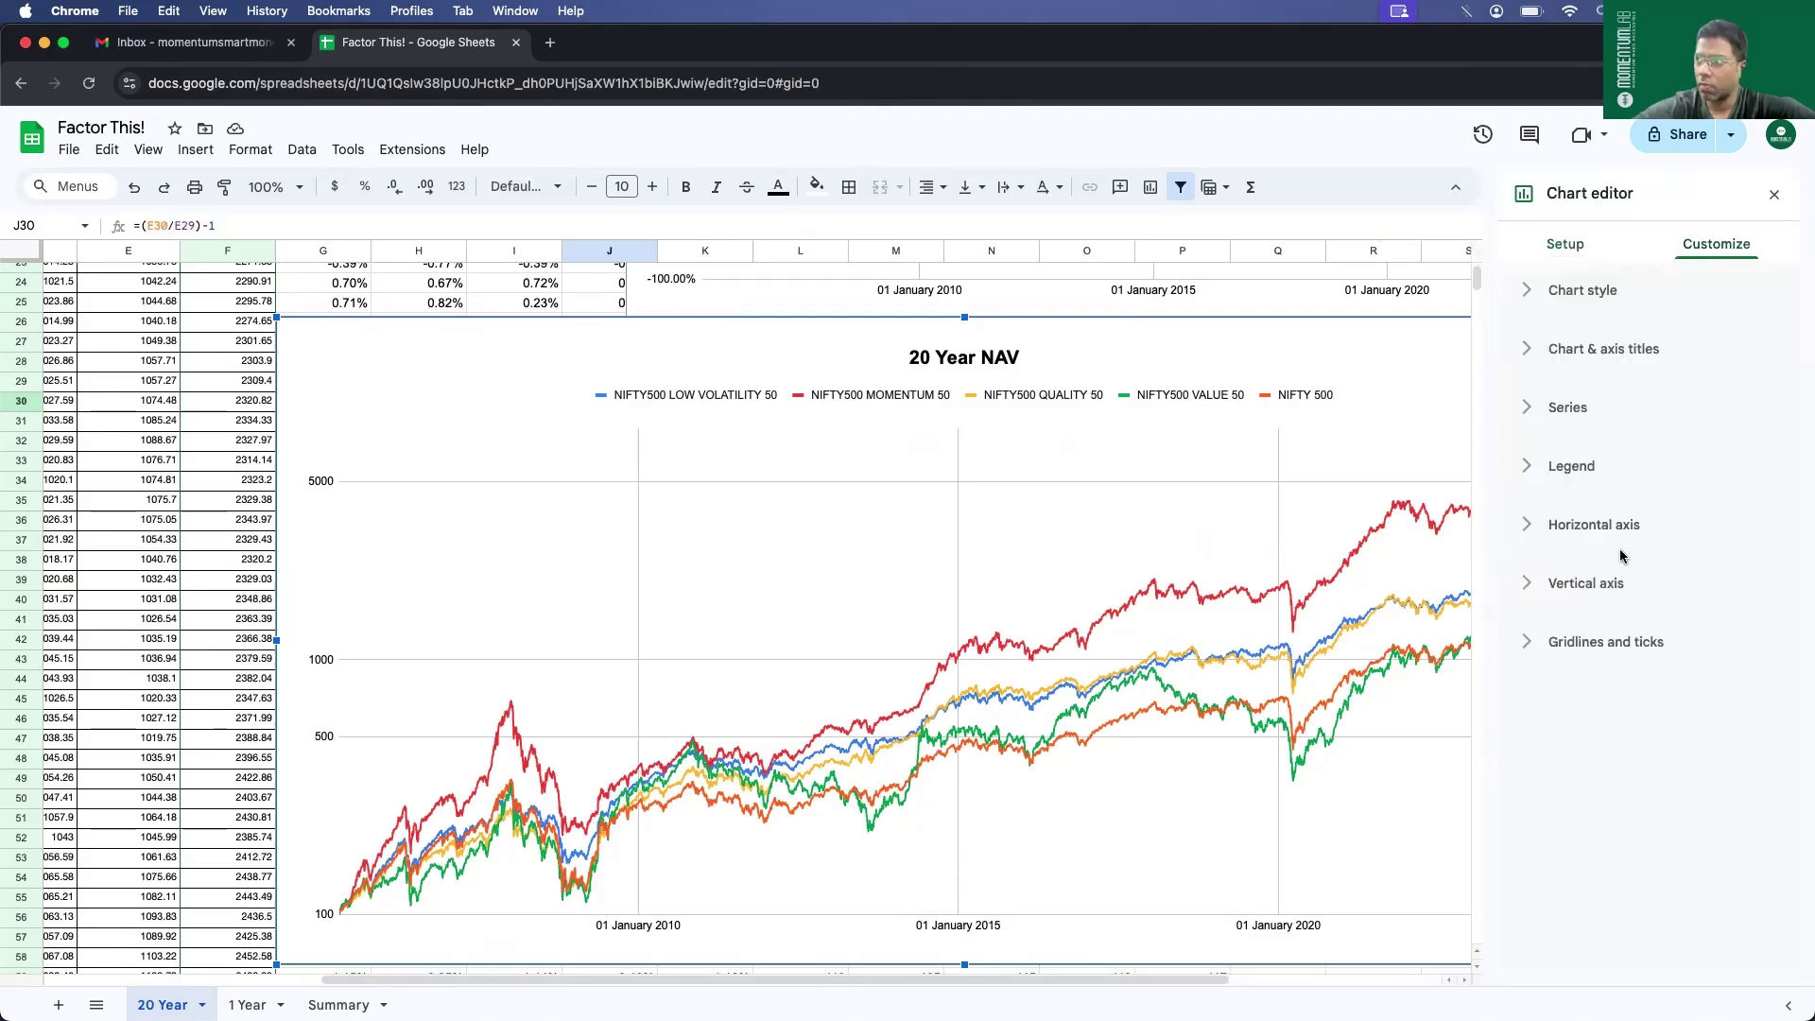
left_click(1583, 586)
left_click(1523, 804)
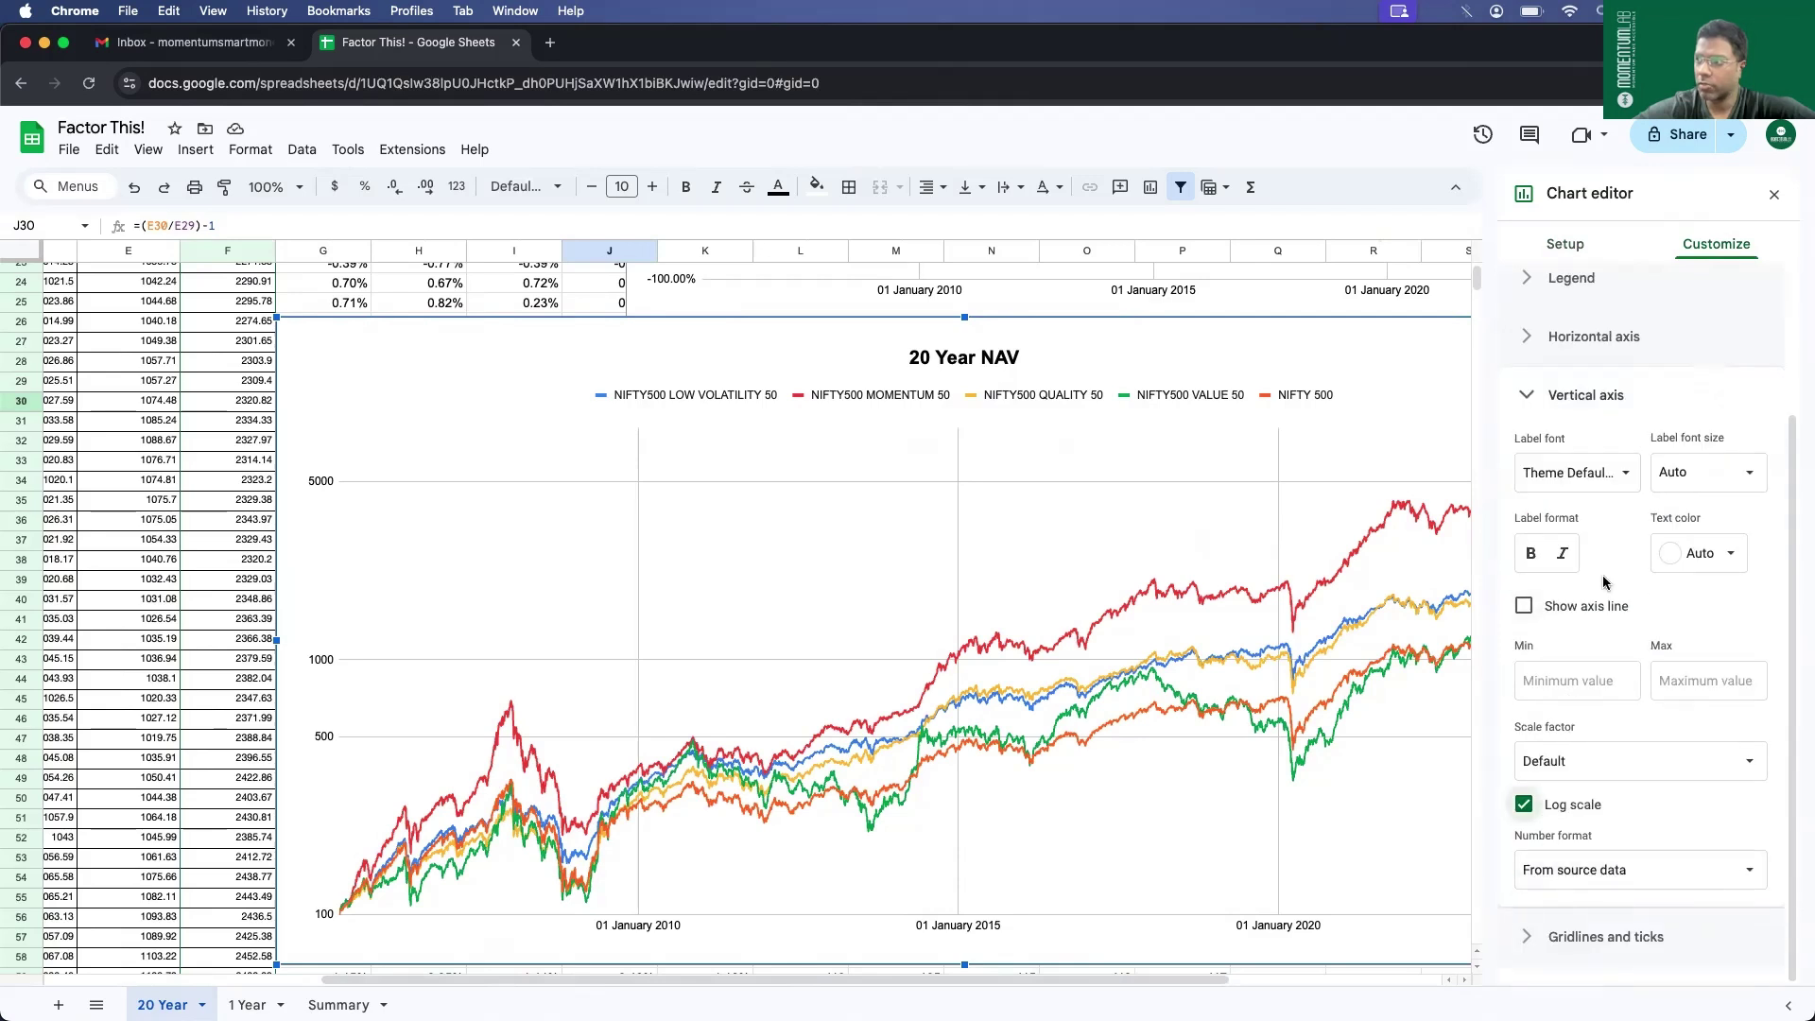
left_click(1773, 194)
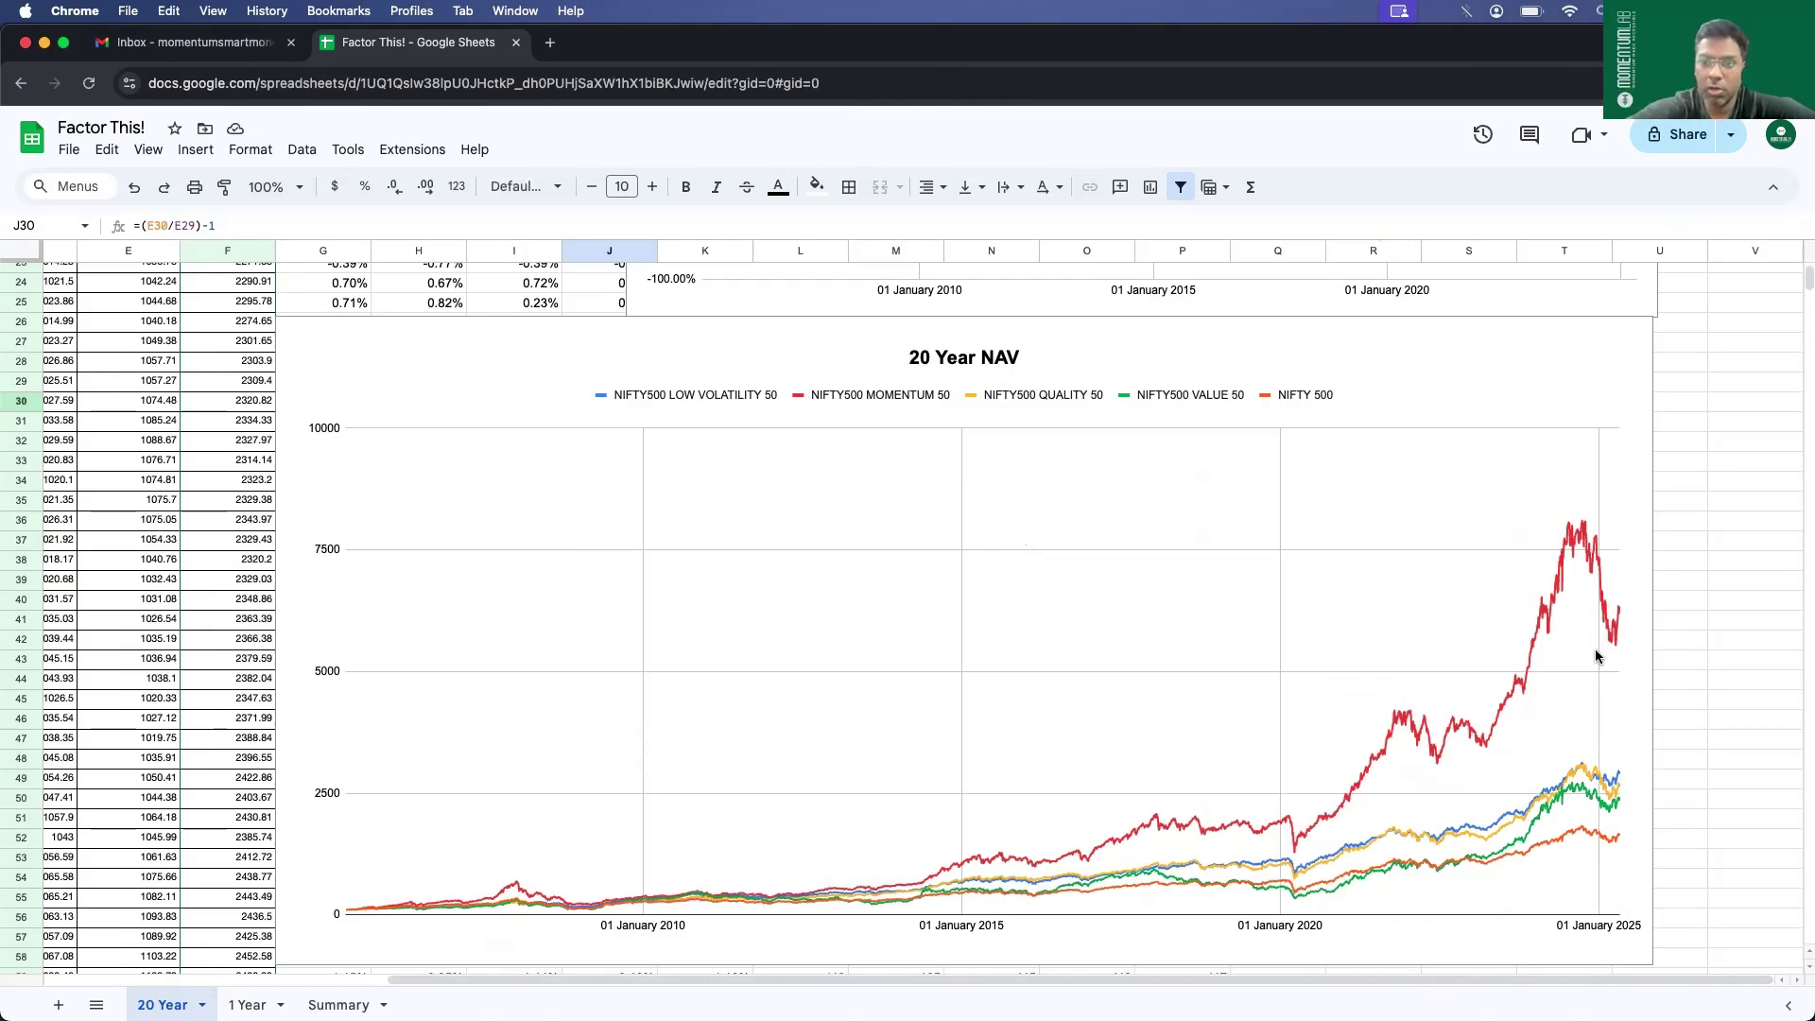
- Re-enable the log scale on the 20 Year NAV chart's vertical axis and close the chart editor
left_click(1598, 380)
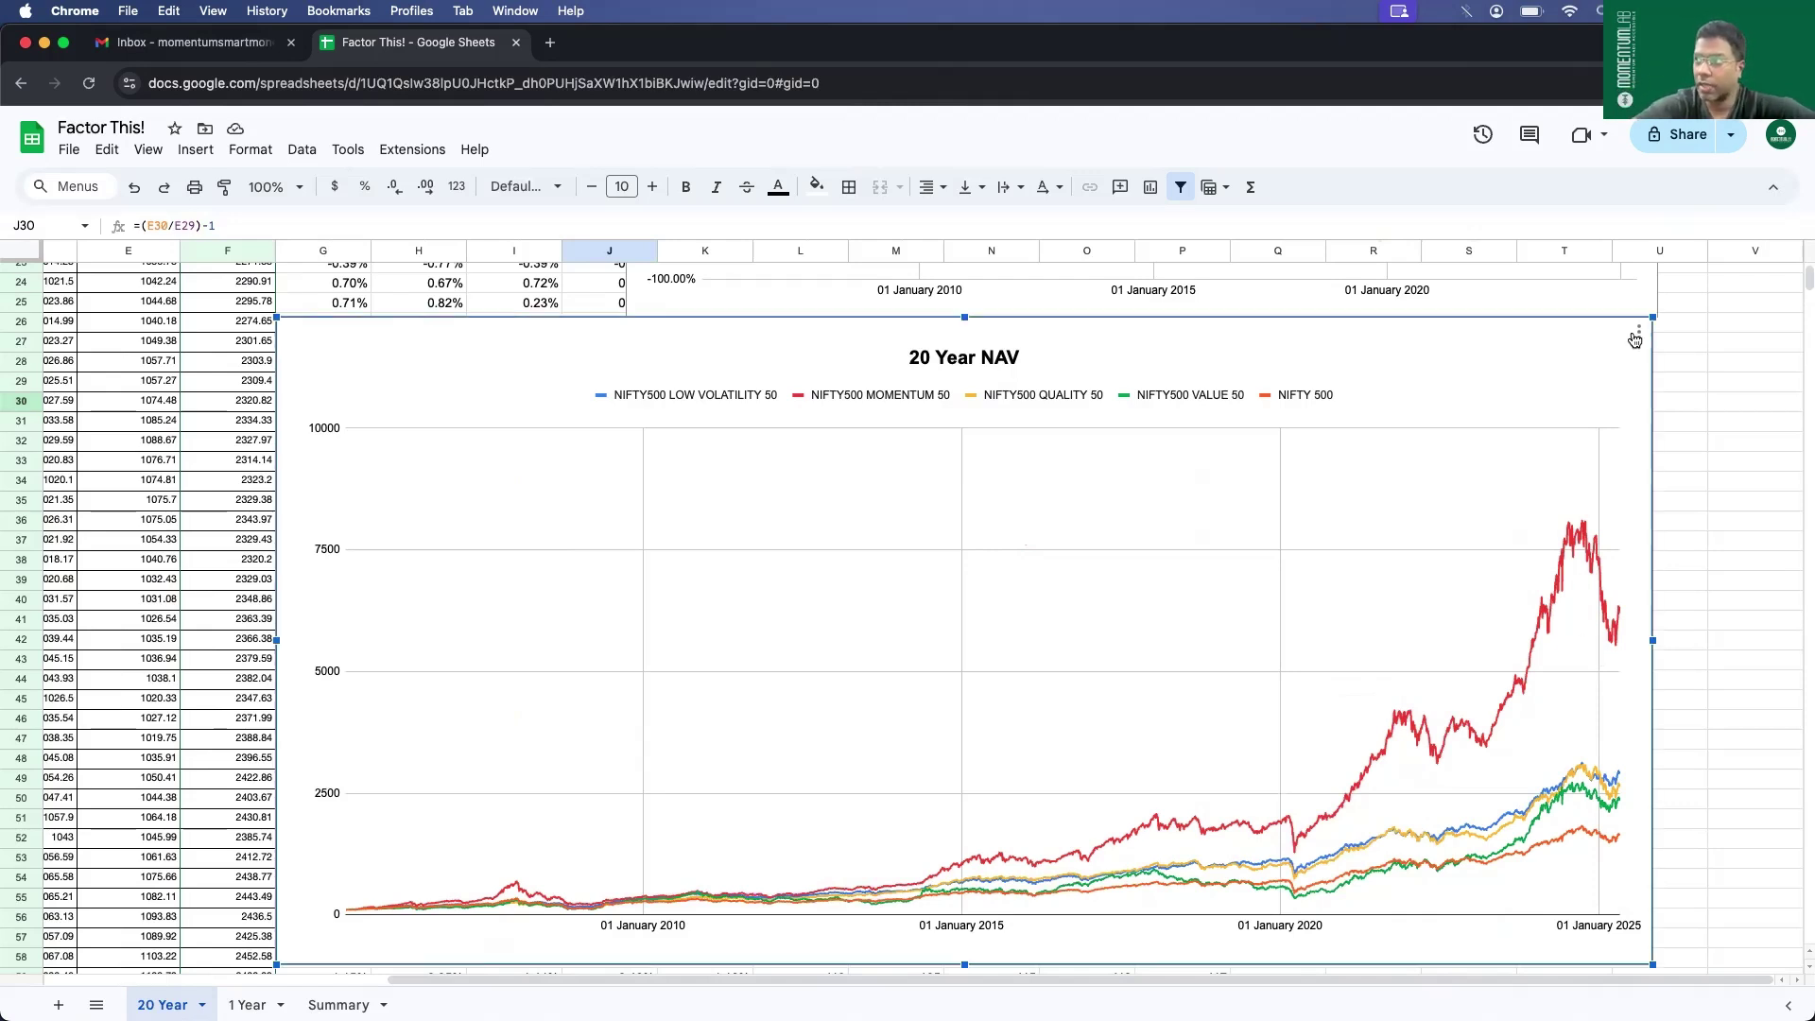
left_click(1638, 338)
left_click(1668, 357)
left_click(1716, 244)
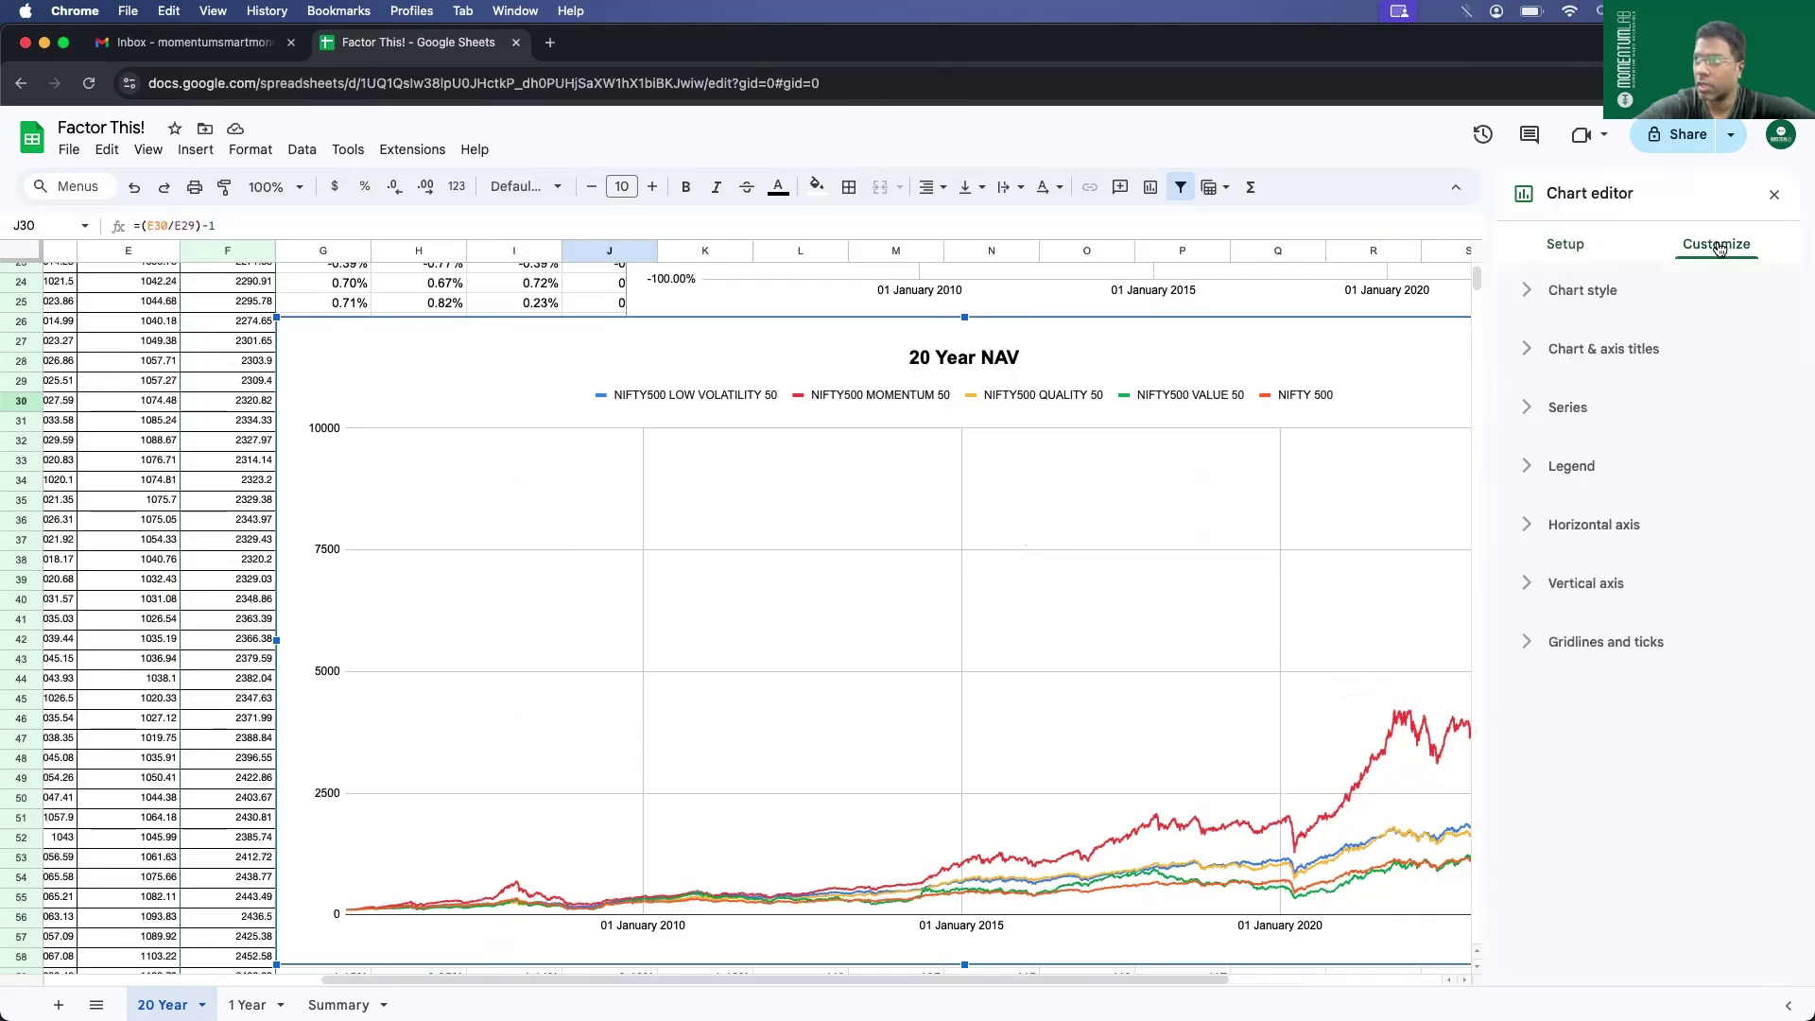
left_click(1611, 582)
scroll(1579, 749, "down", 3)
left_click(1524, 803)
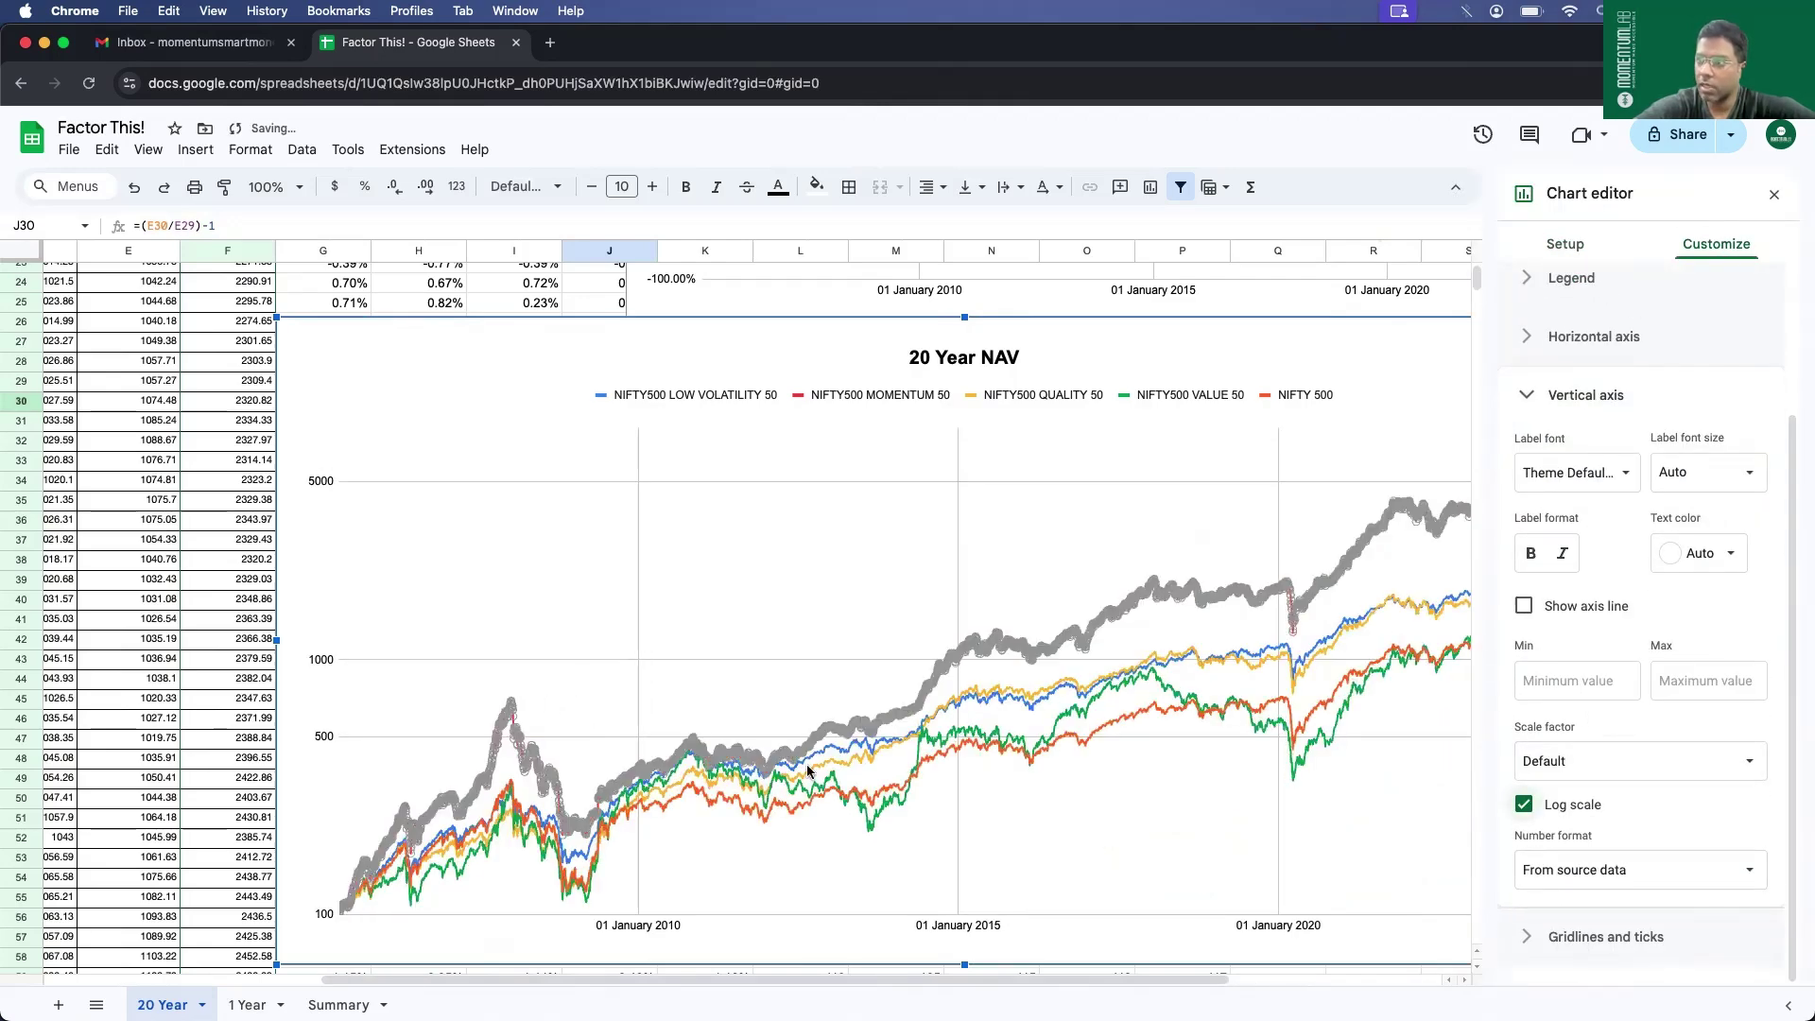
left_click(1773, 194)
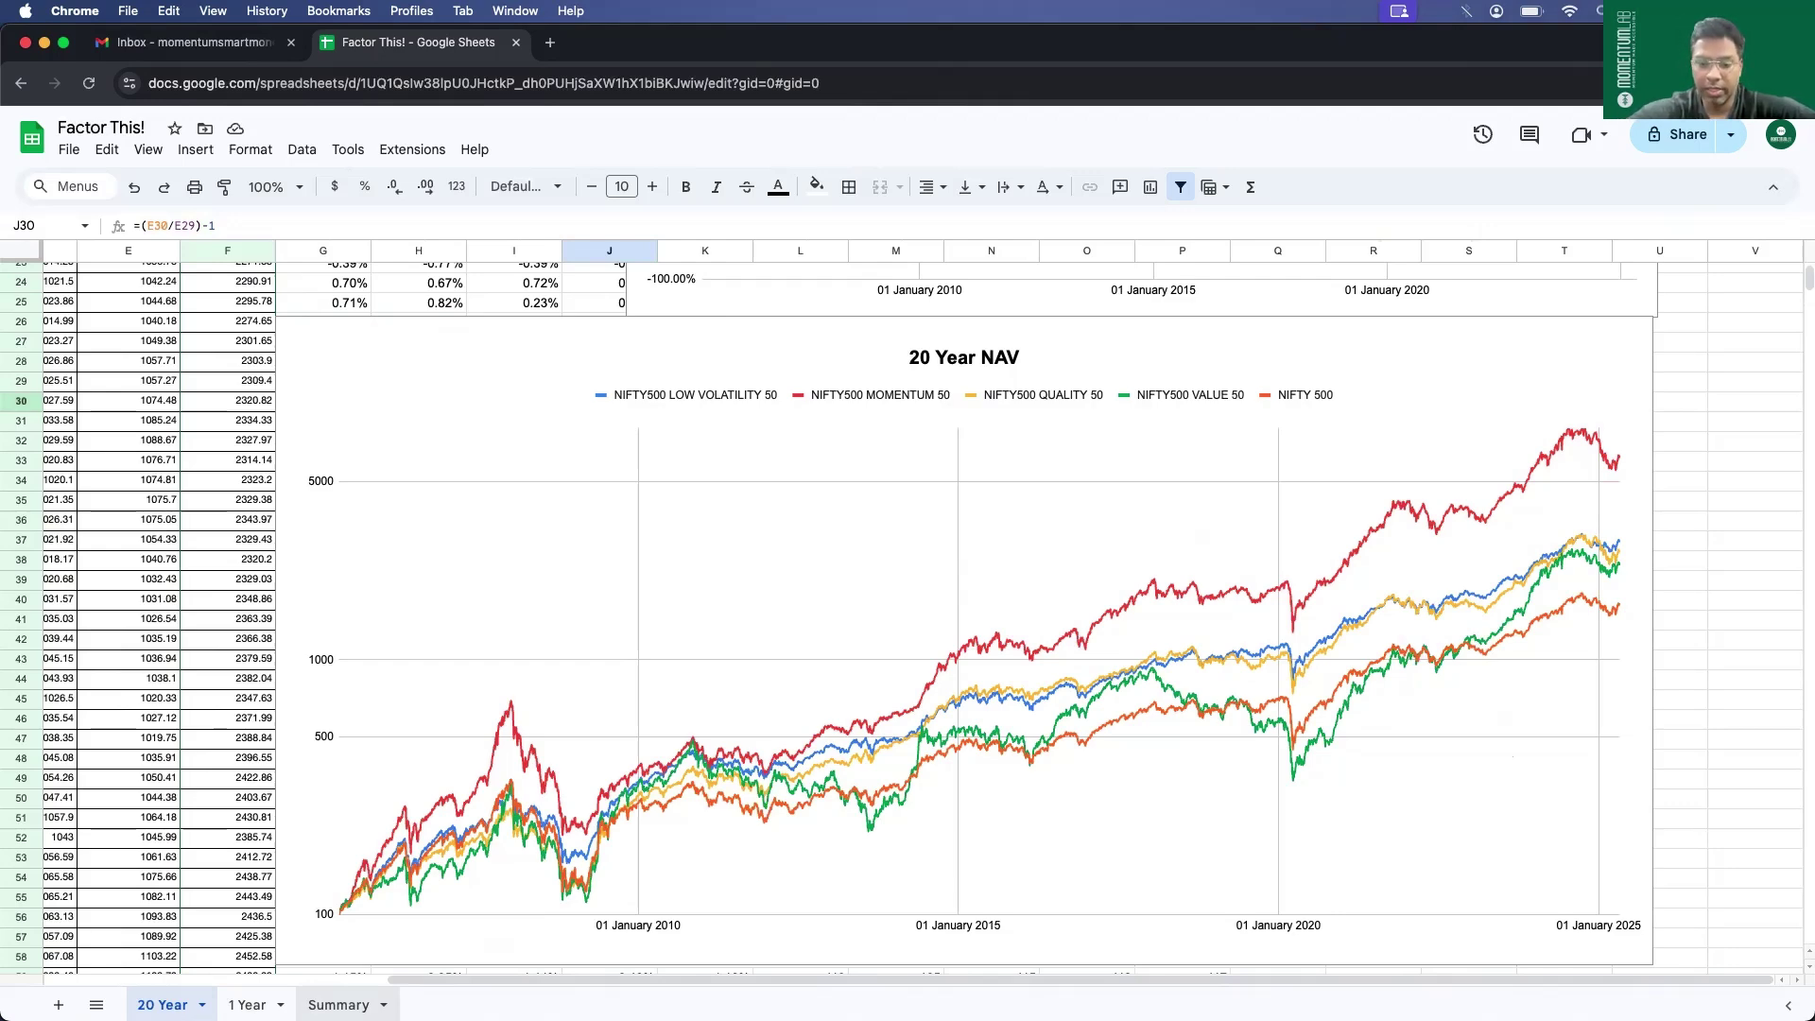
- Open the Summary sheet and set its zoom to 150%
left_click(338, 1005)
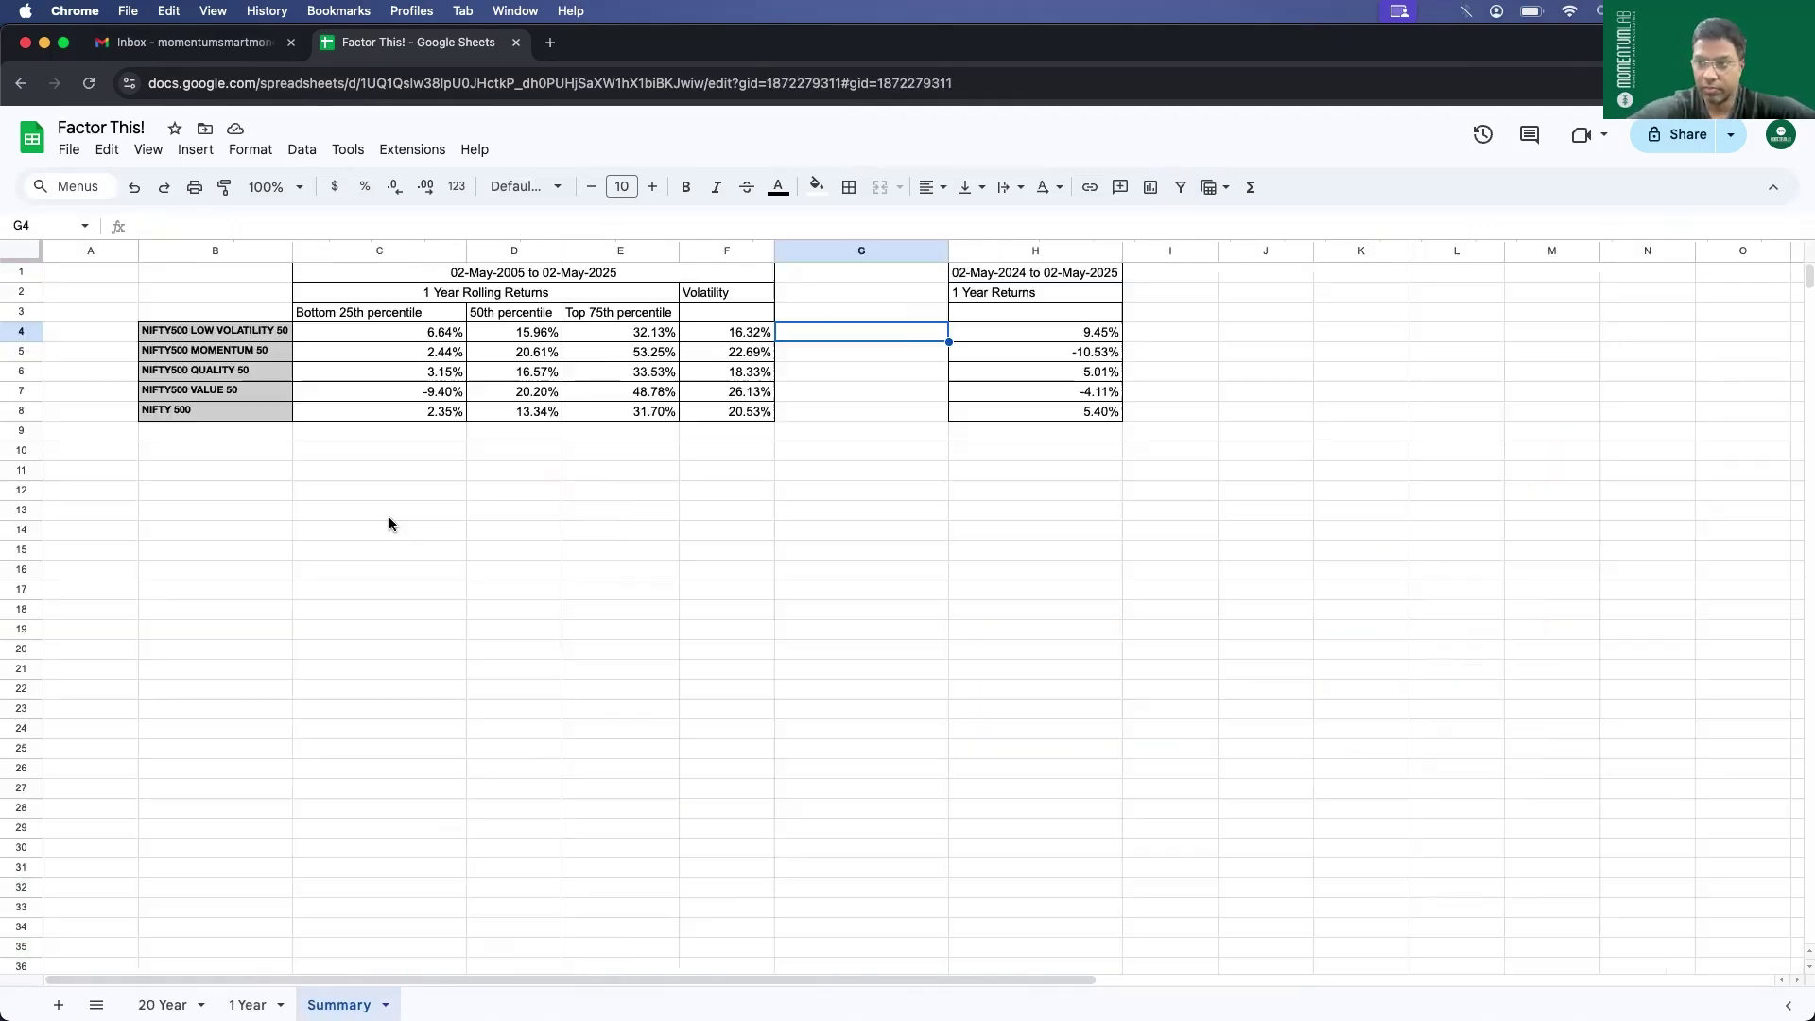
left_click(286, 186)
left_click(268, 373)
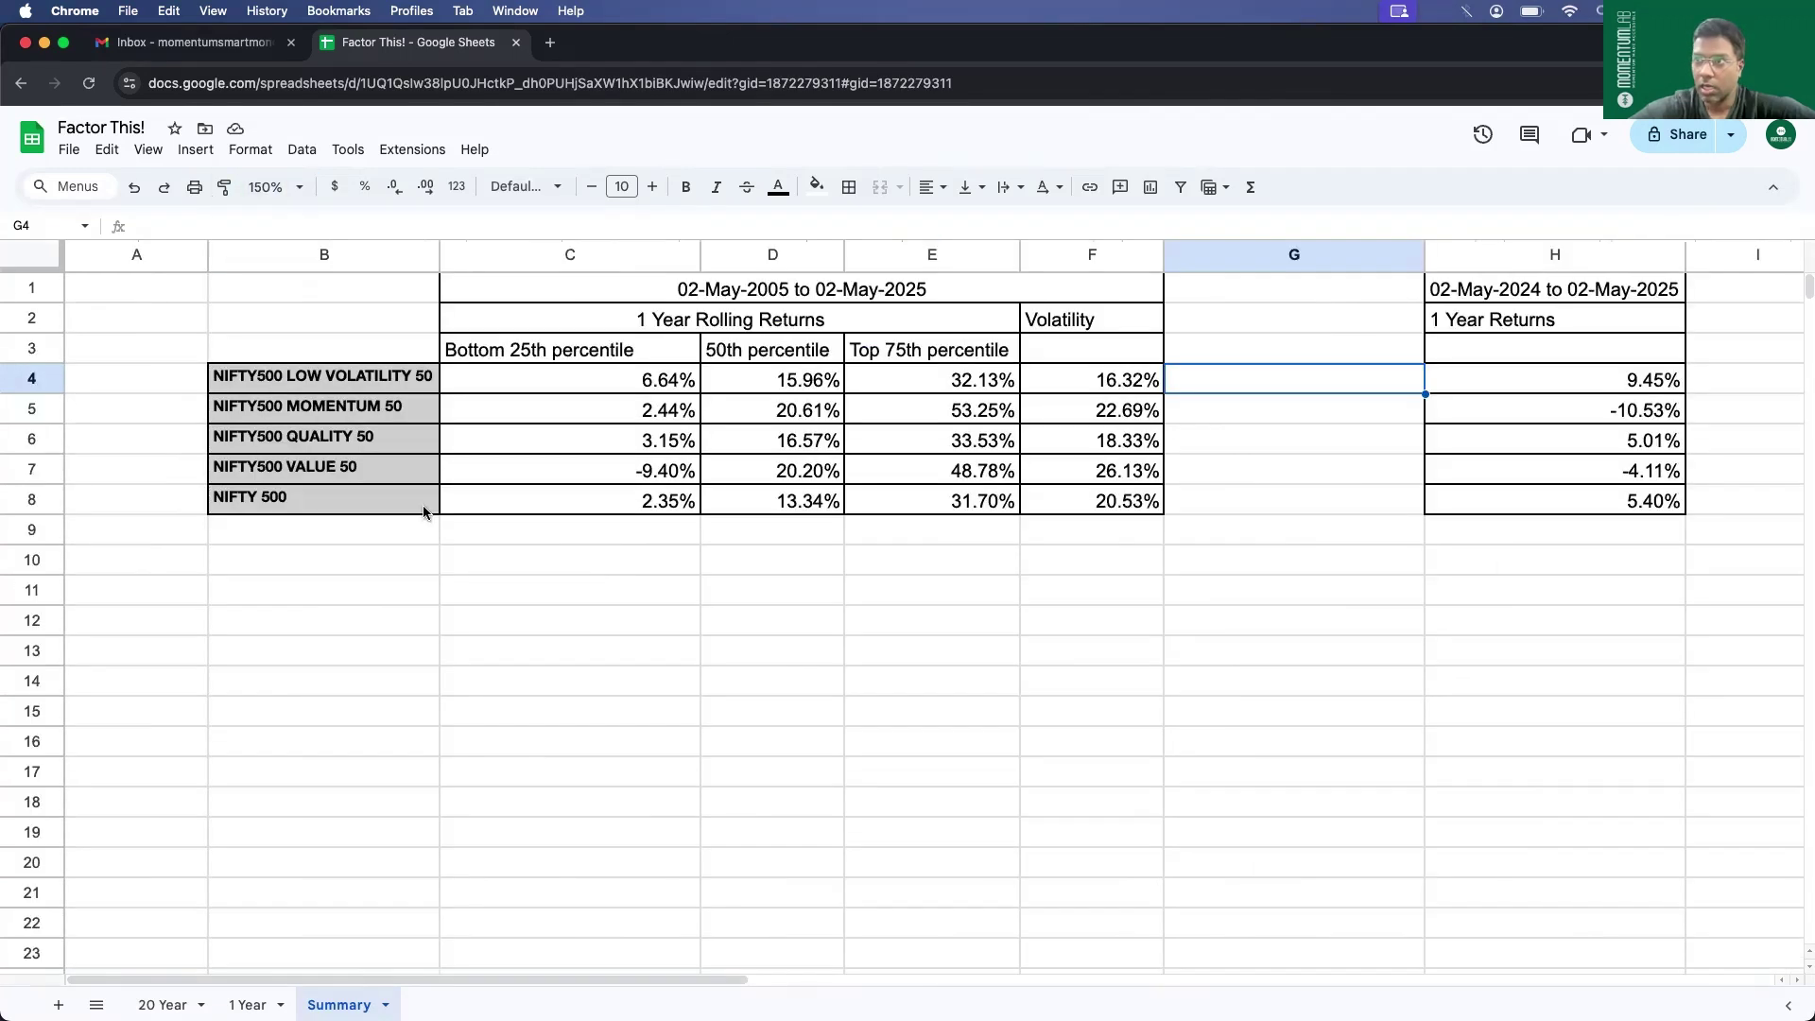
scroll(424, 511, "right", 1)
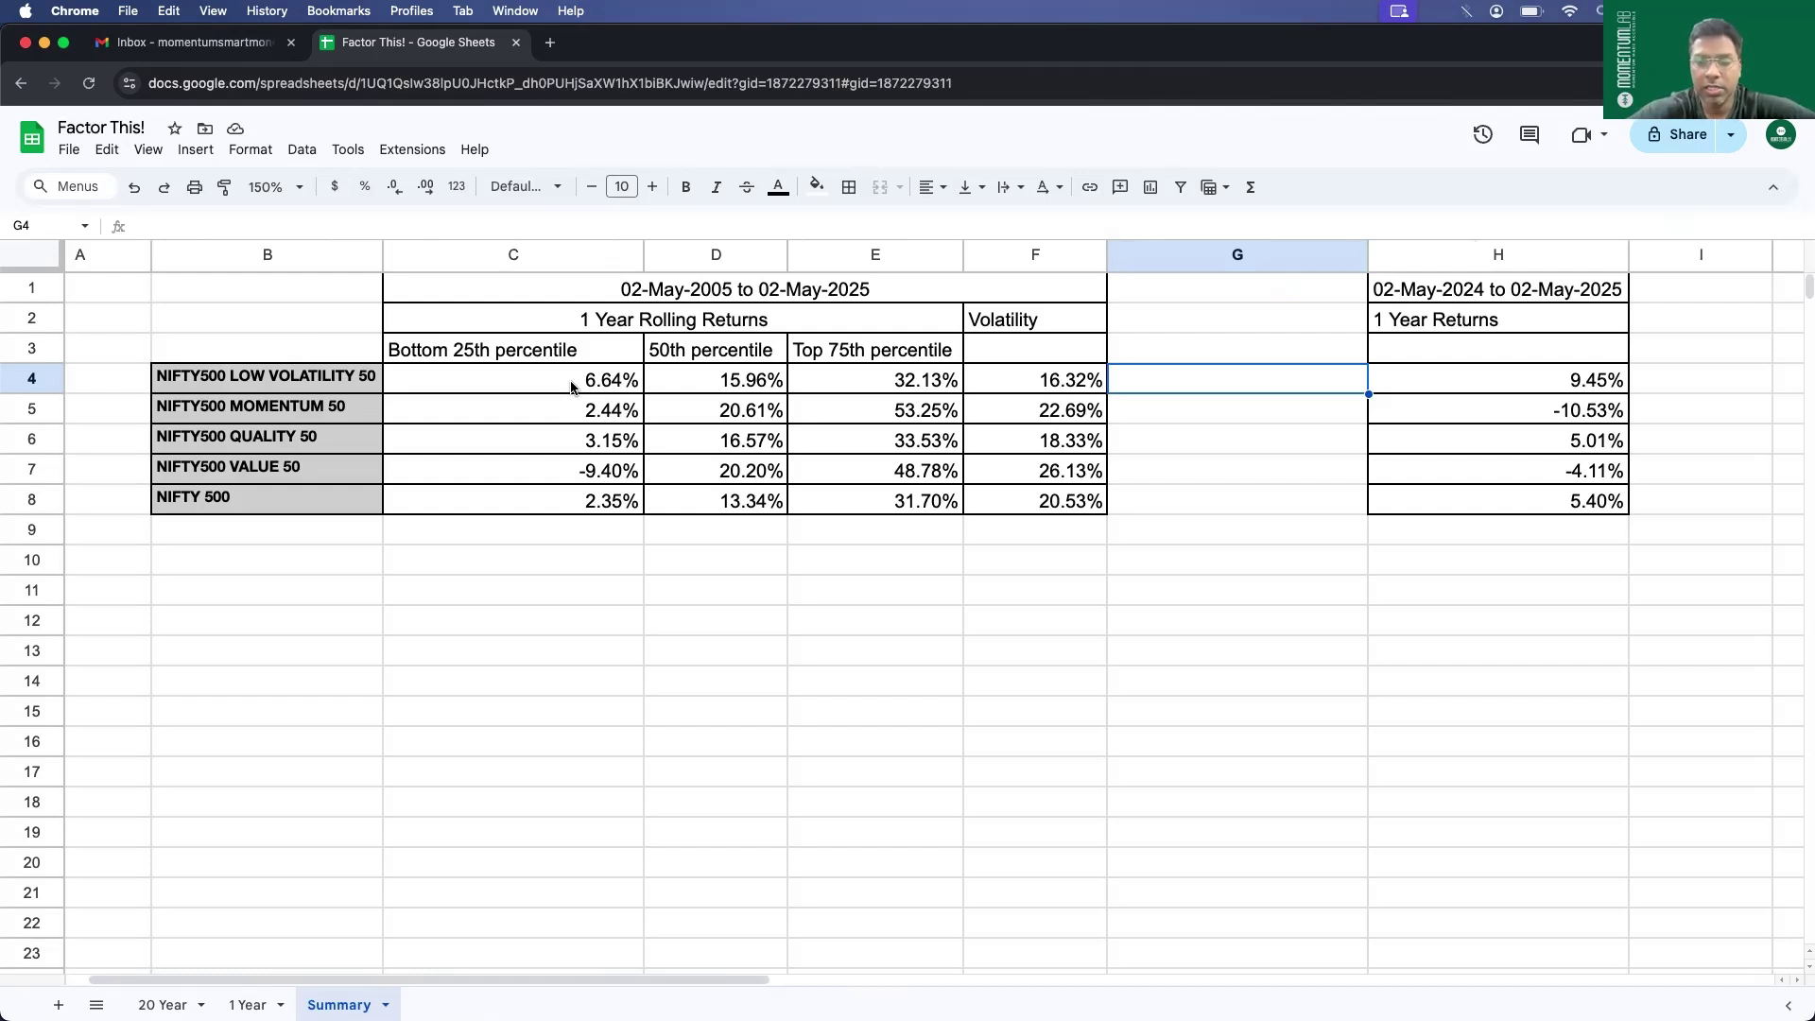
- Compare the bottom 25th percentile one-year rolling returns across the five indices, and check the low volatility index's top 75th percentile return
left_click(476, 379)
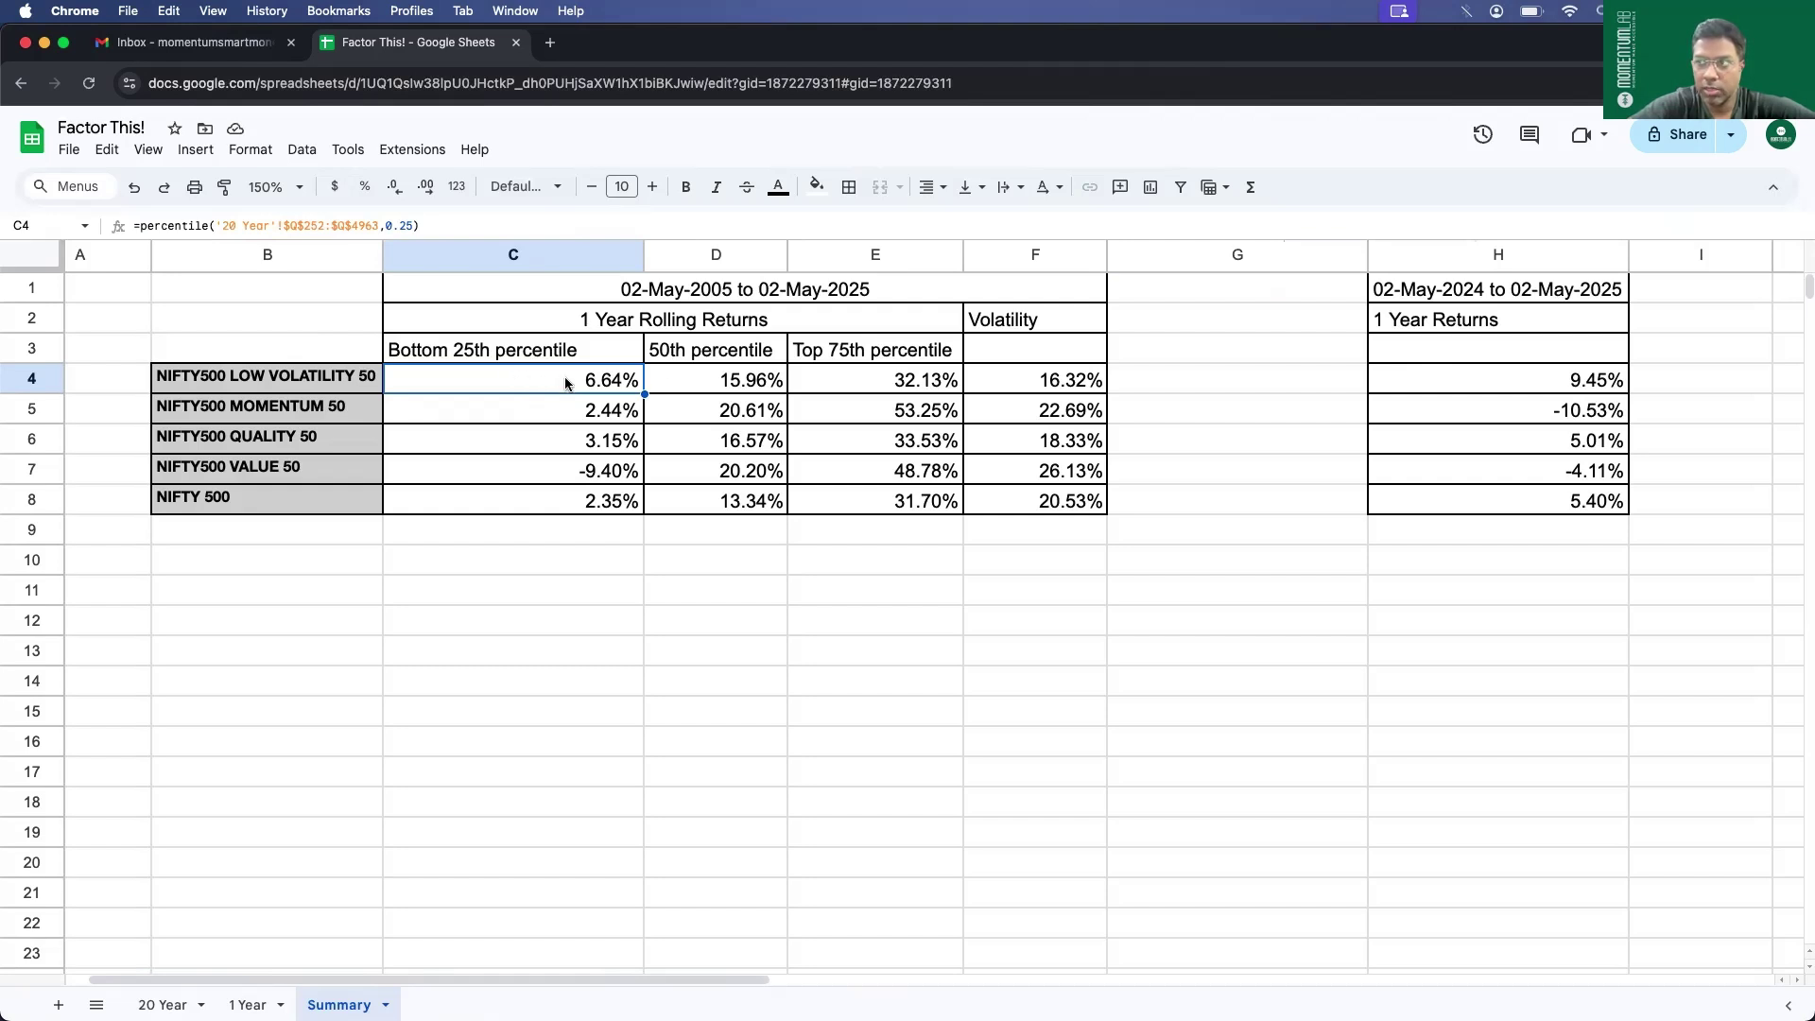
left_click(856, 381)
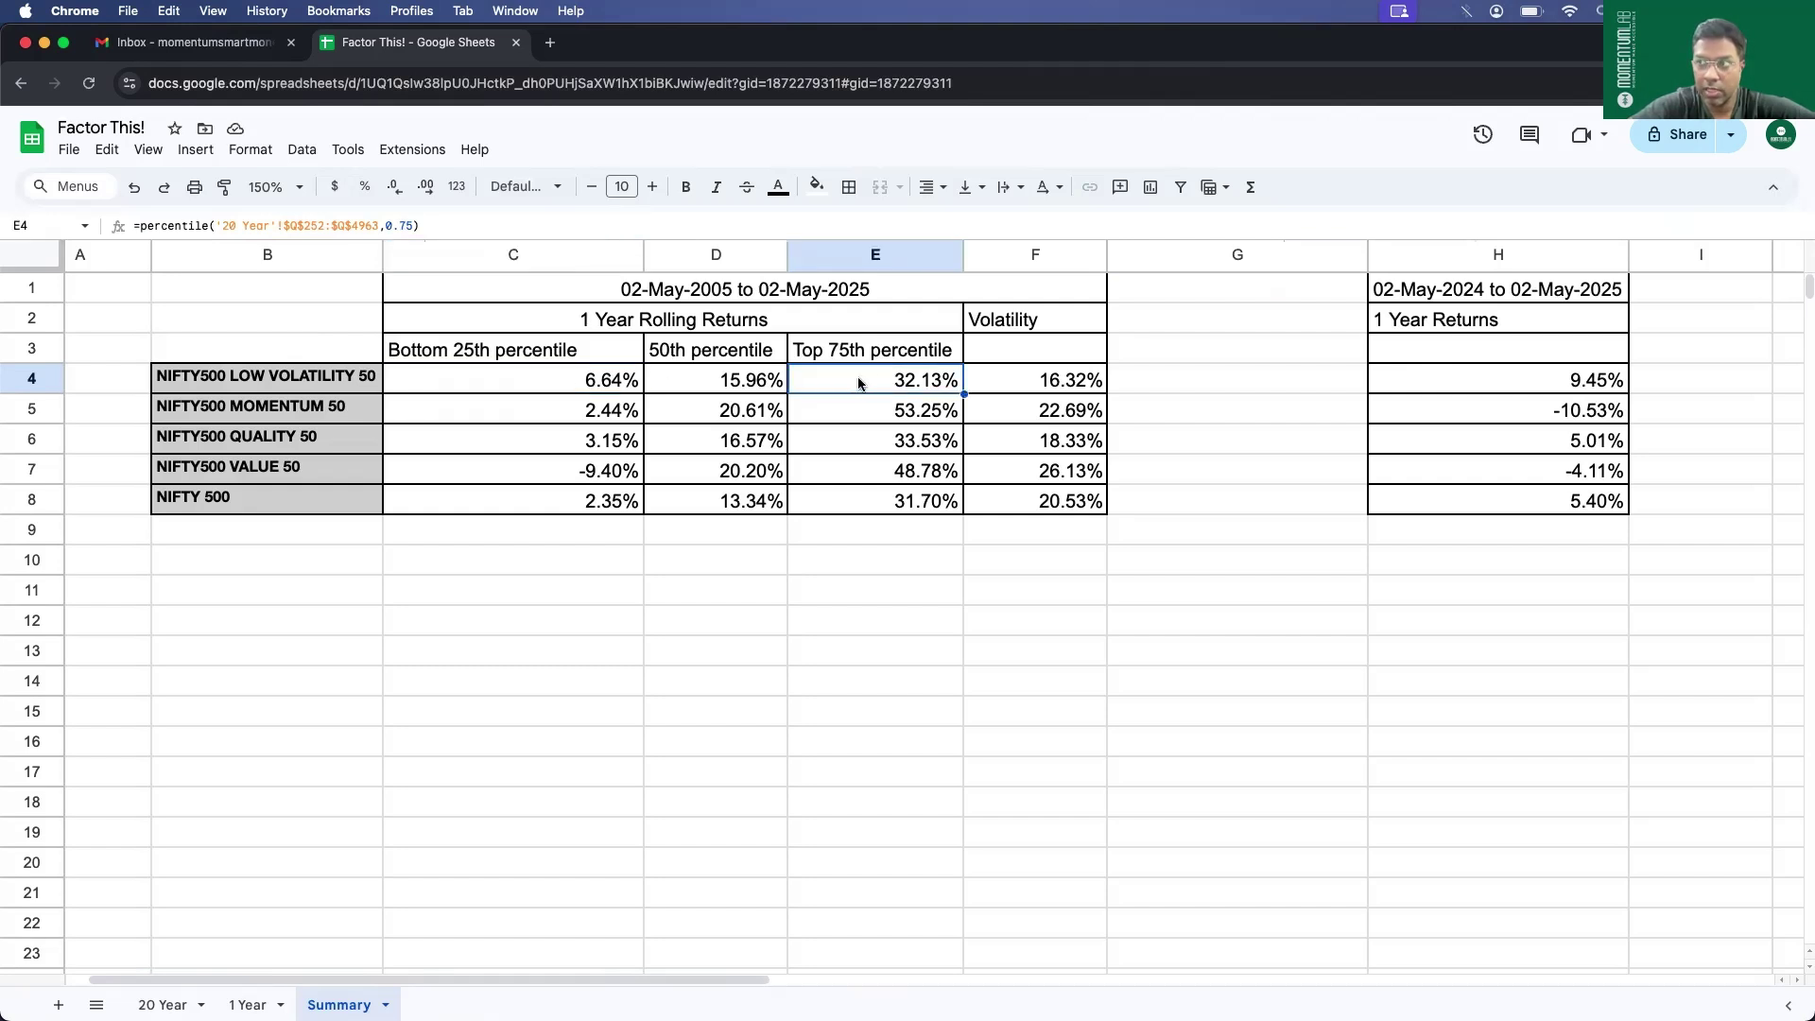
left_click(527, 383)
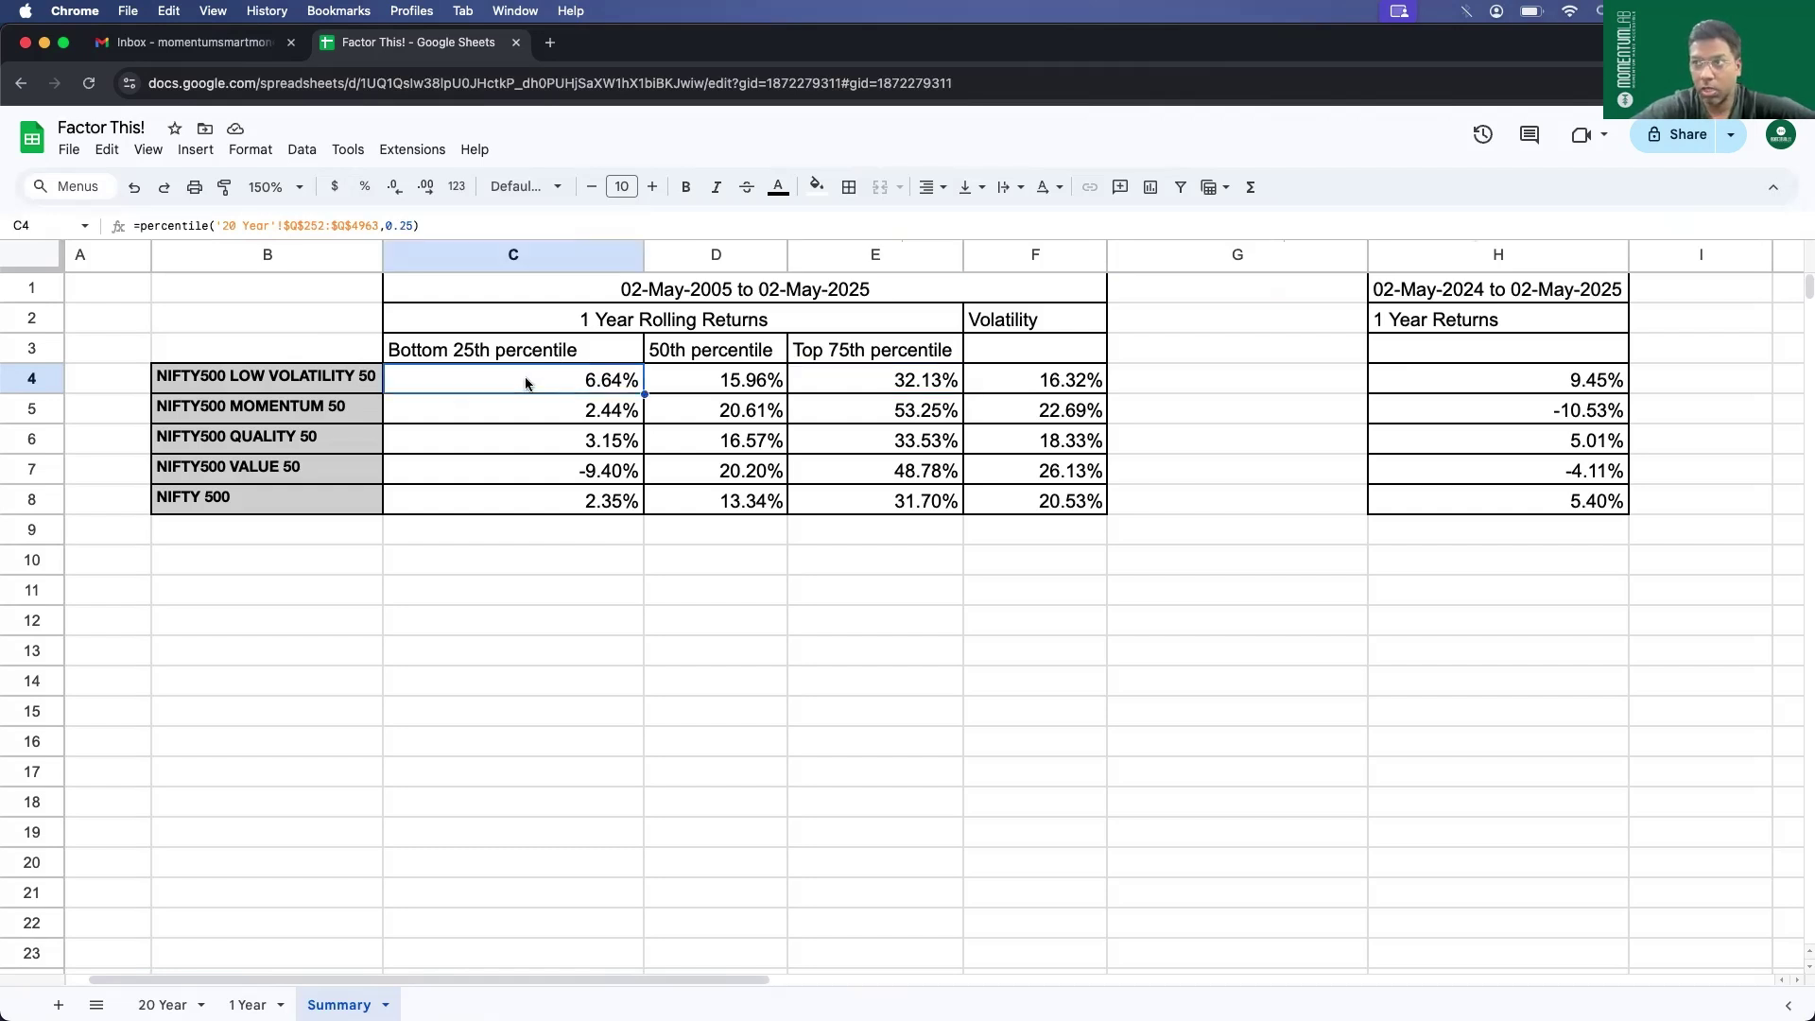
left_click(518, 474)
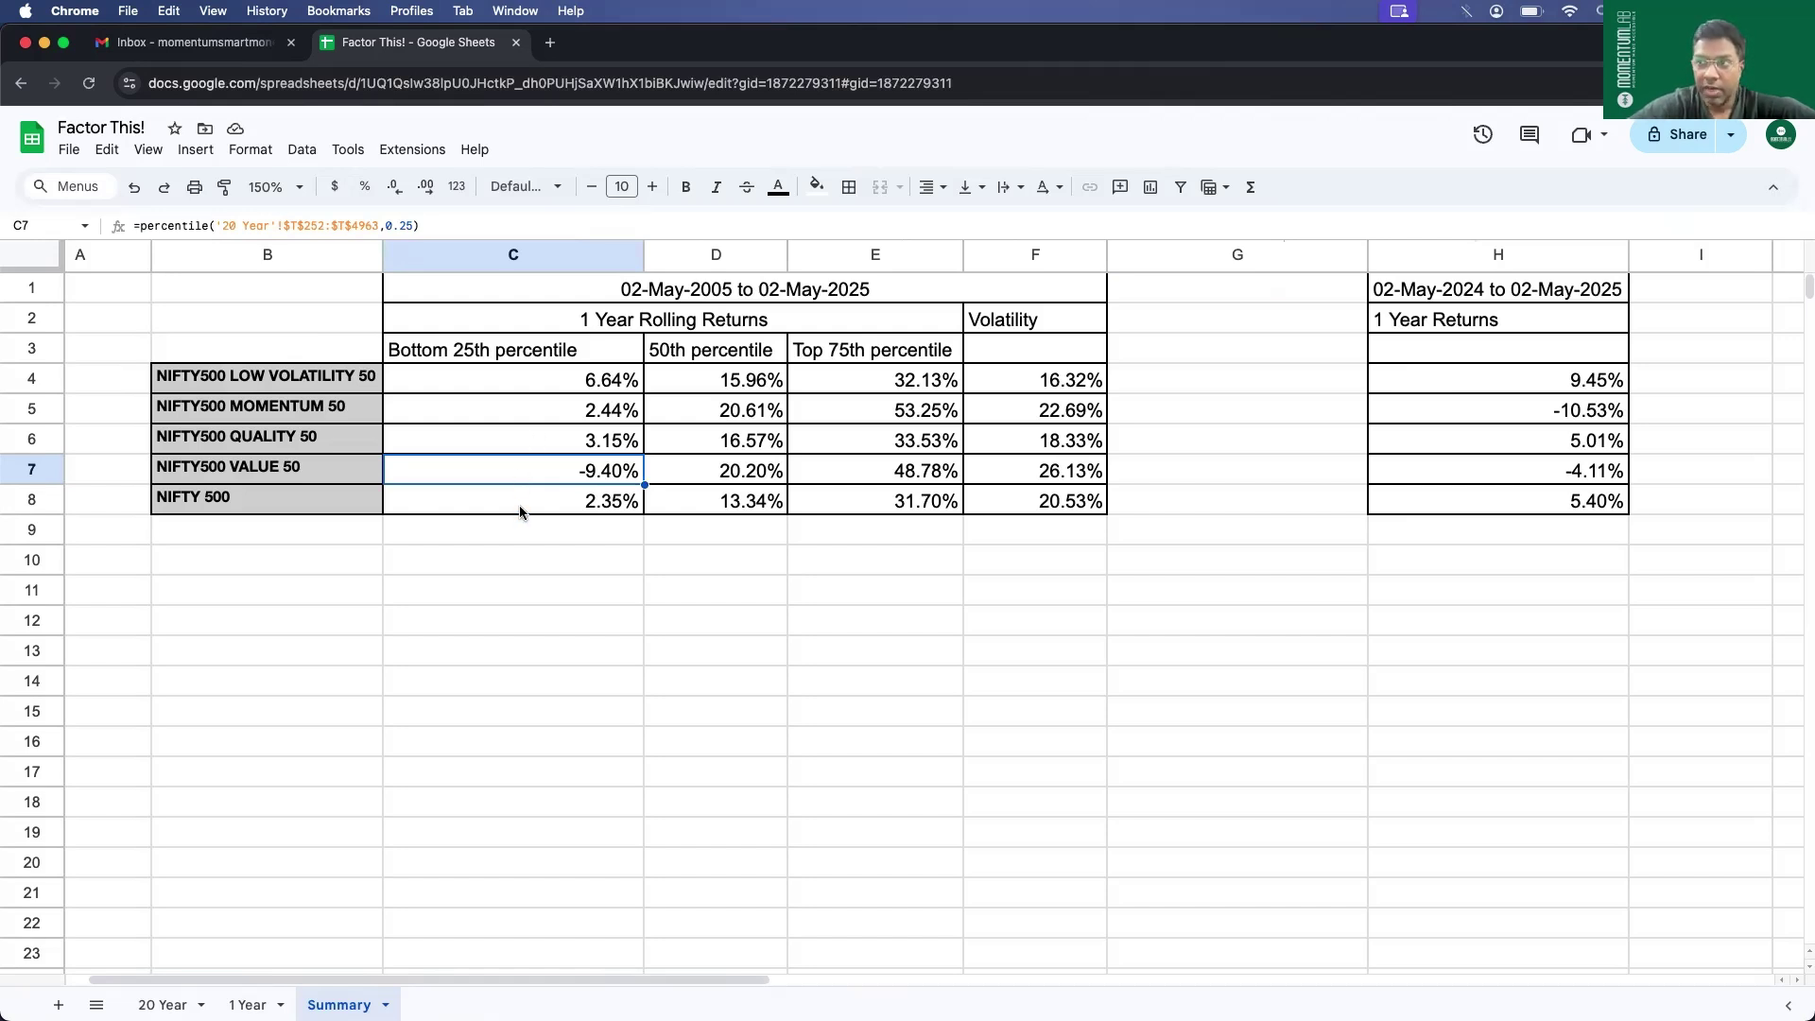
left_click(519, 506)
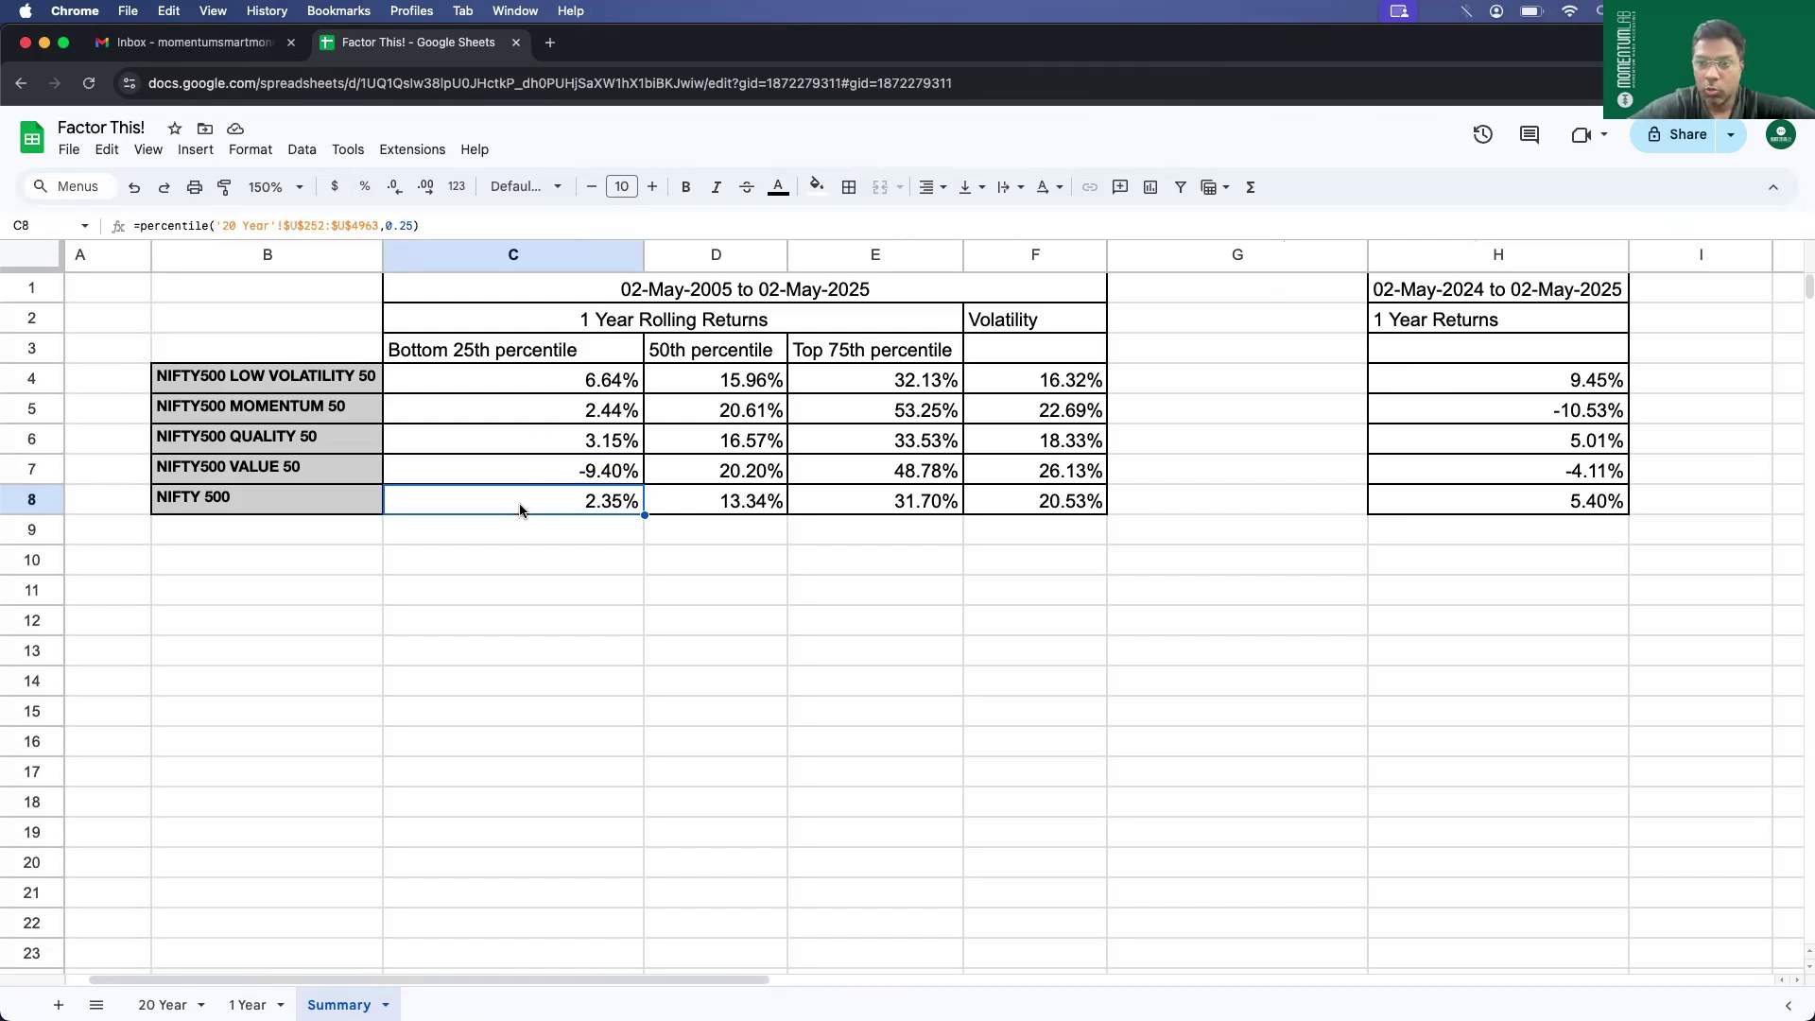
left_click(539, 417)
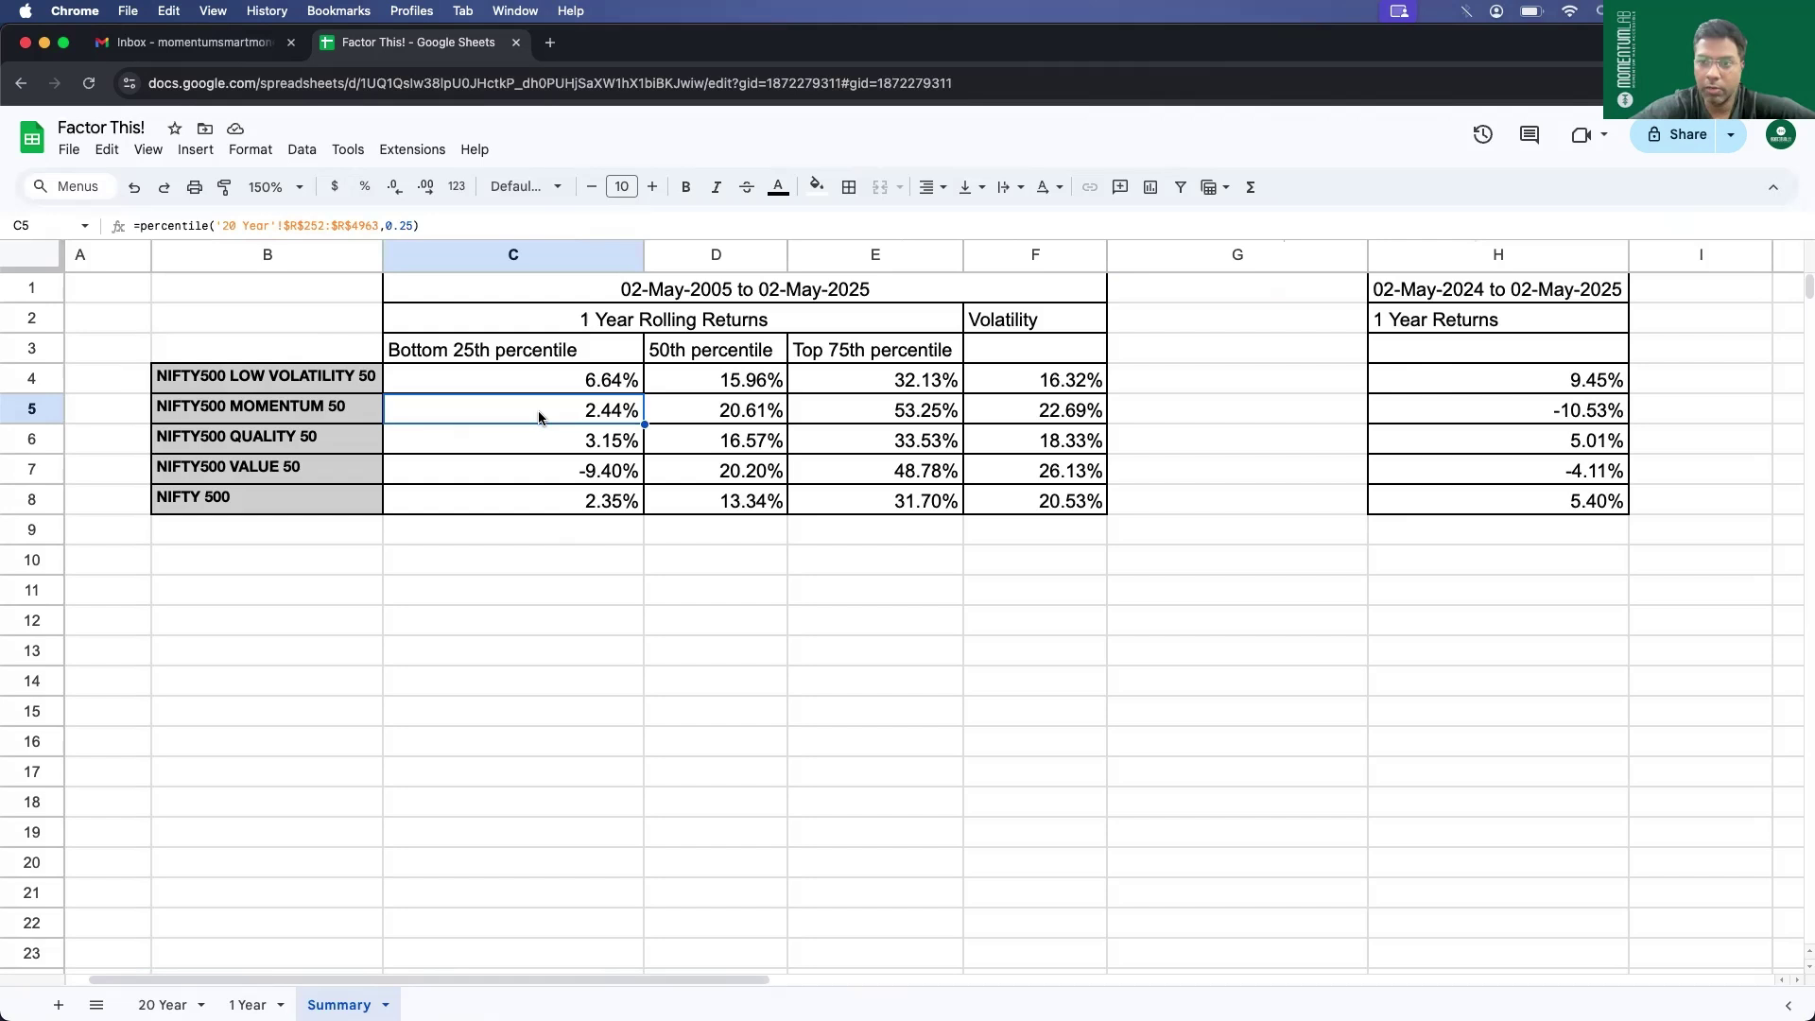
left_click(538, 385)
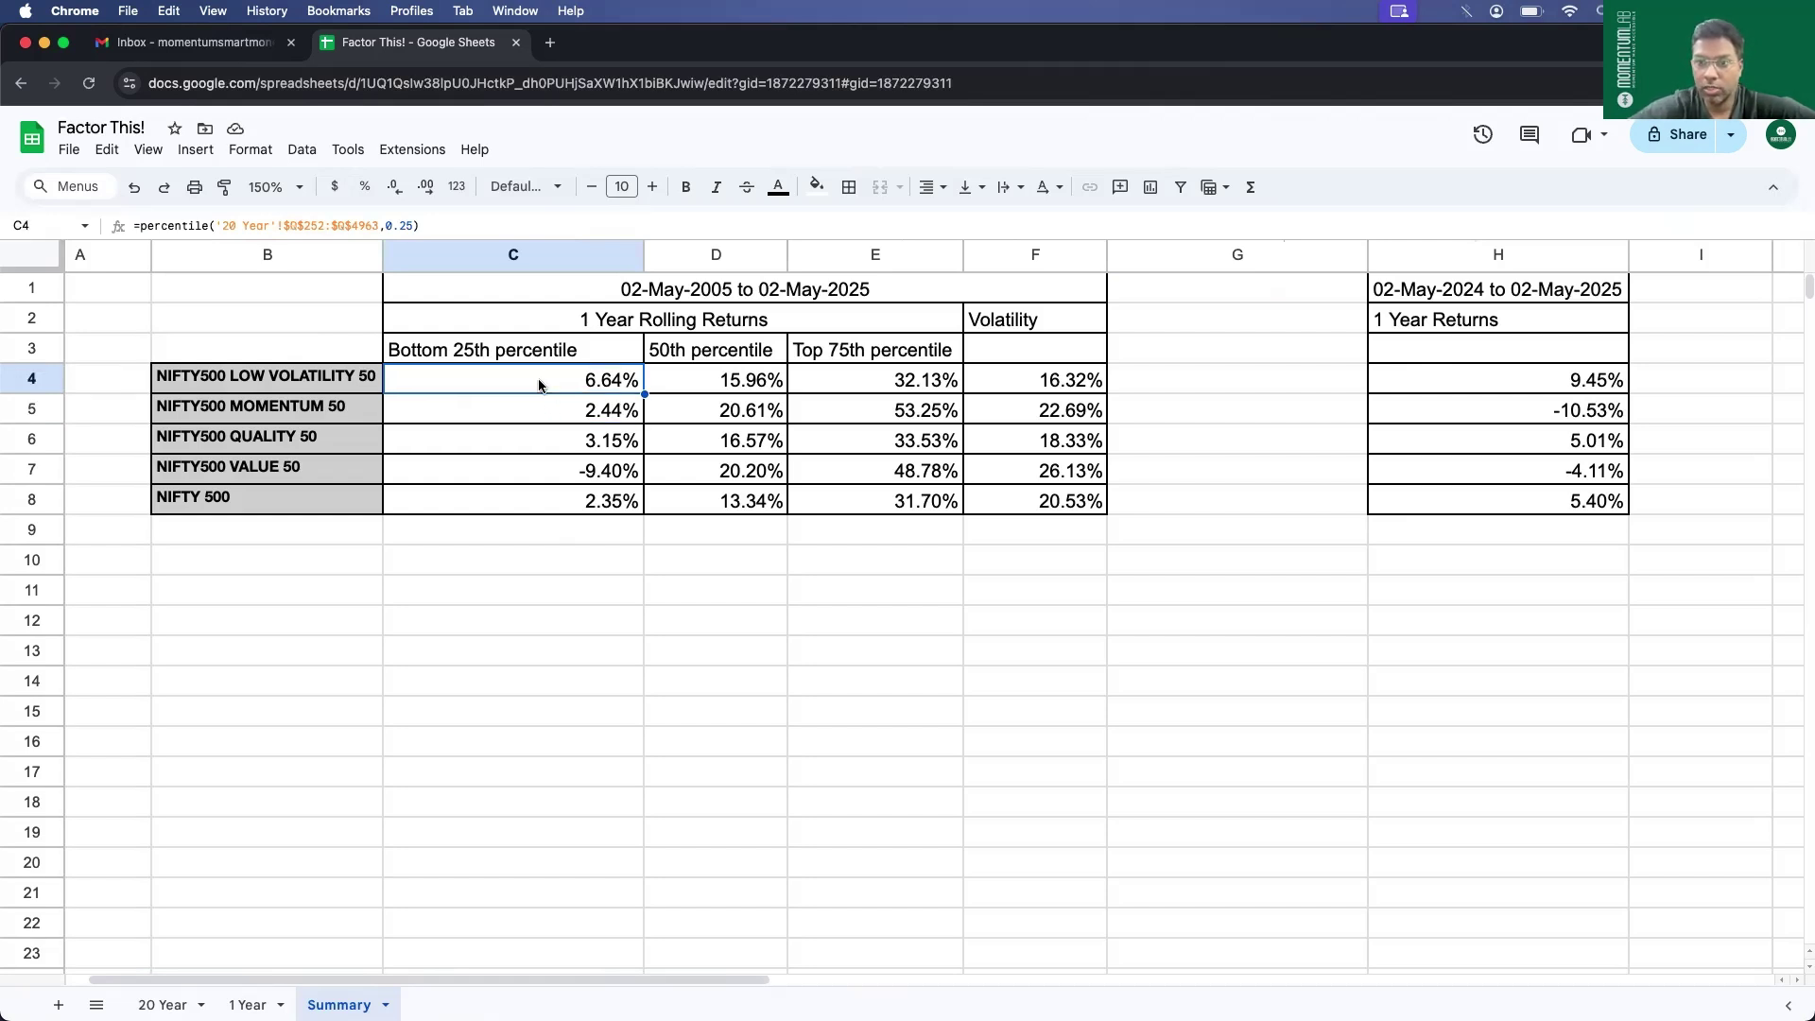
left_click(538, 447)
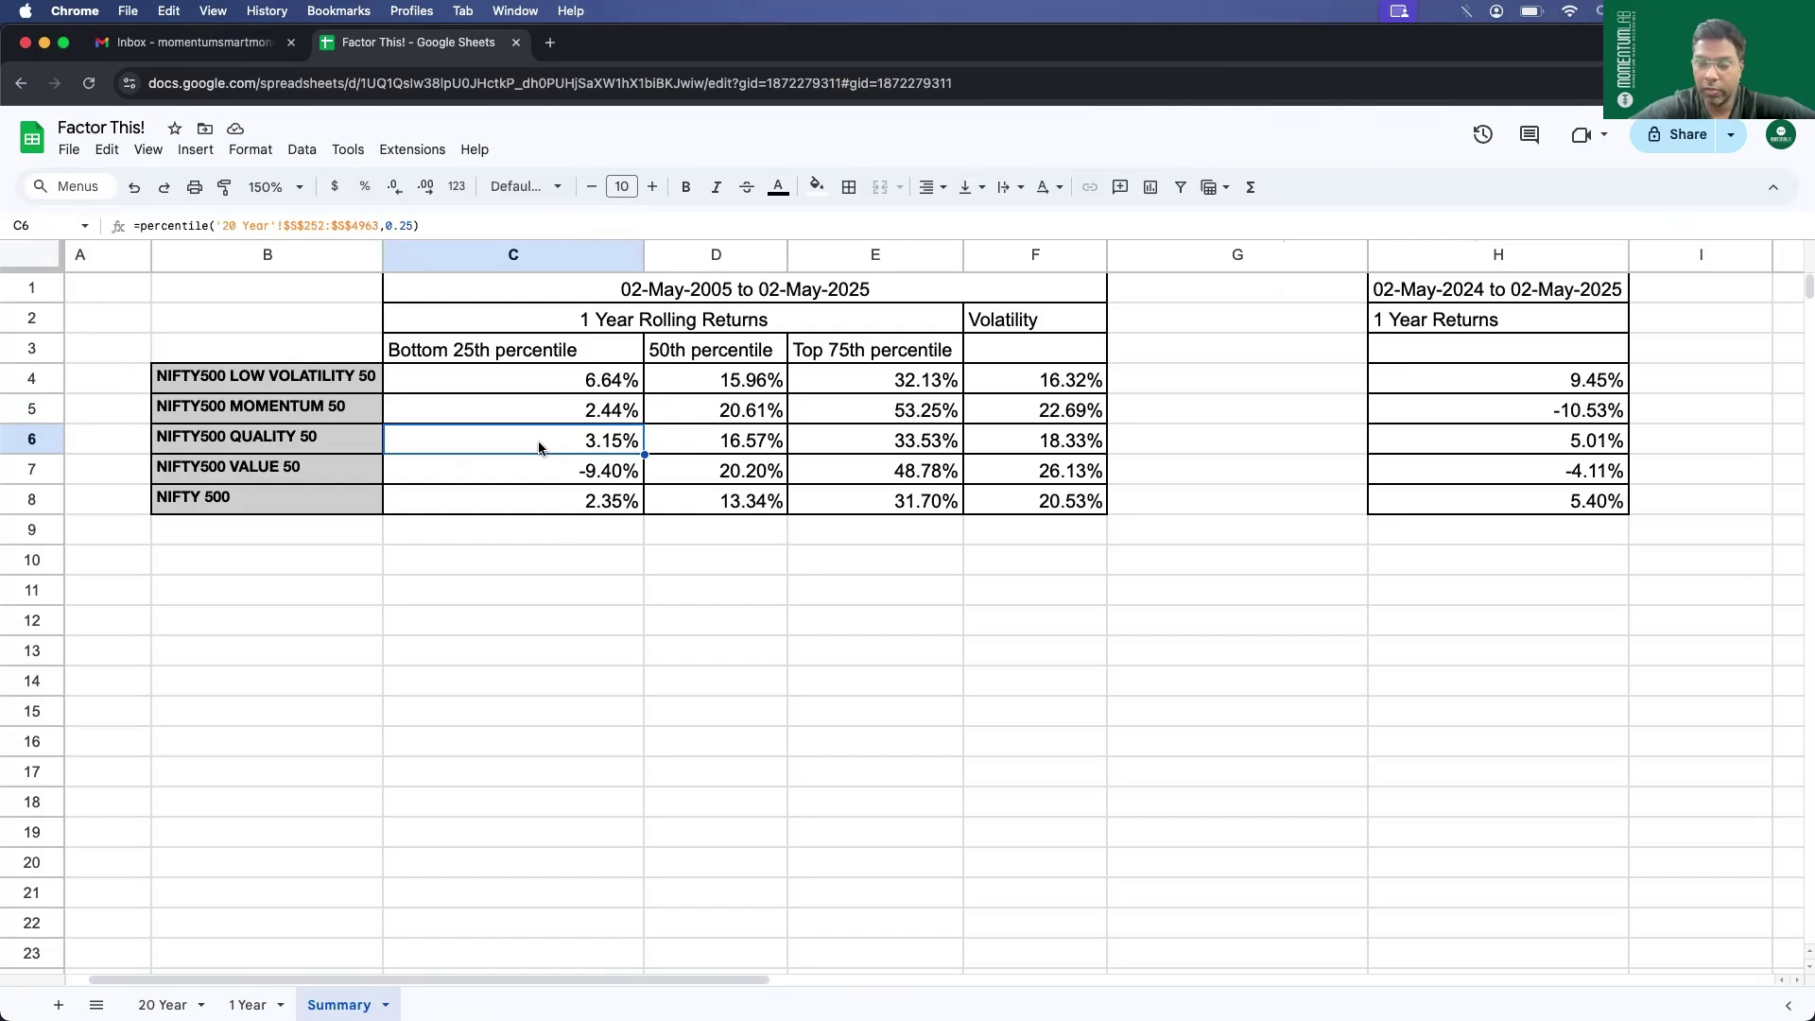
- Compare the 50th percentile one-year rolling returns of the five indices, focusing on NIFTY500 MOMENTUM 50 and NIFTY500 VALUE 50
left_click(691, 381)
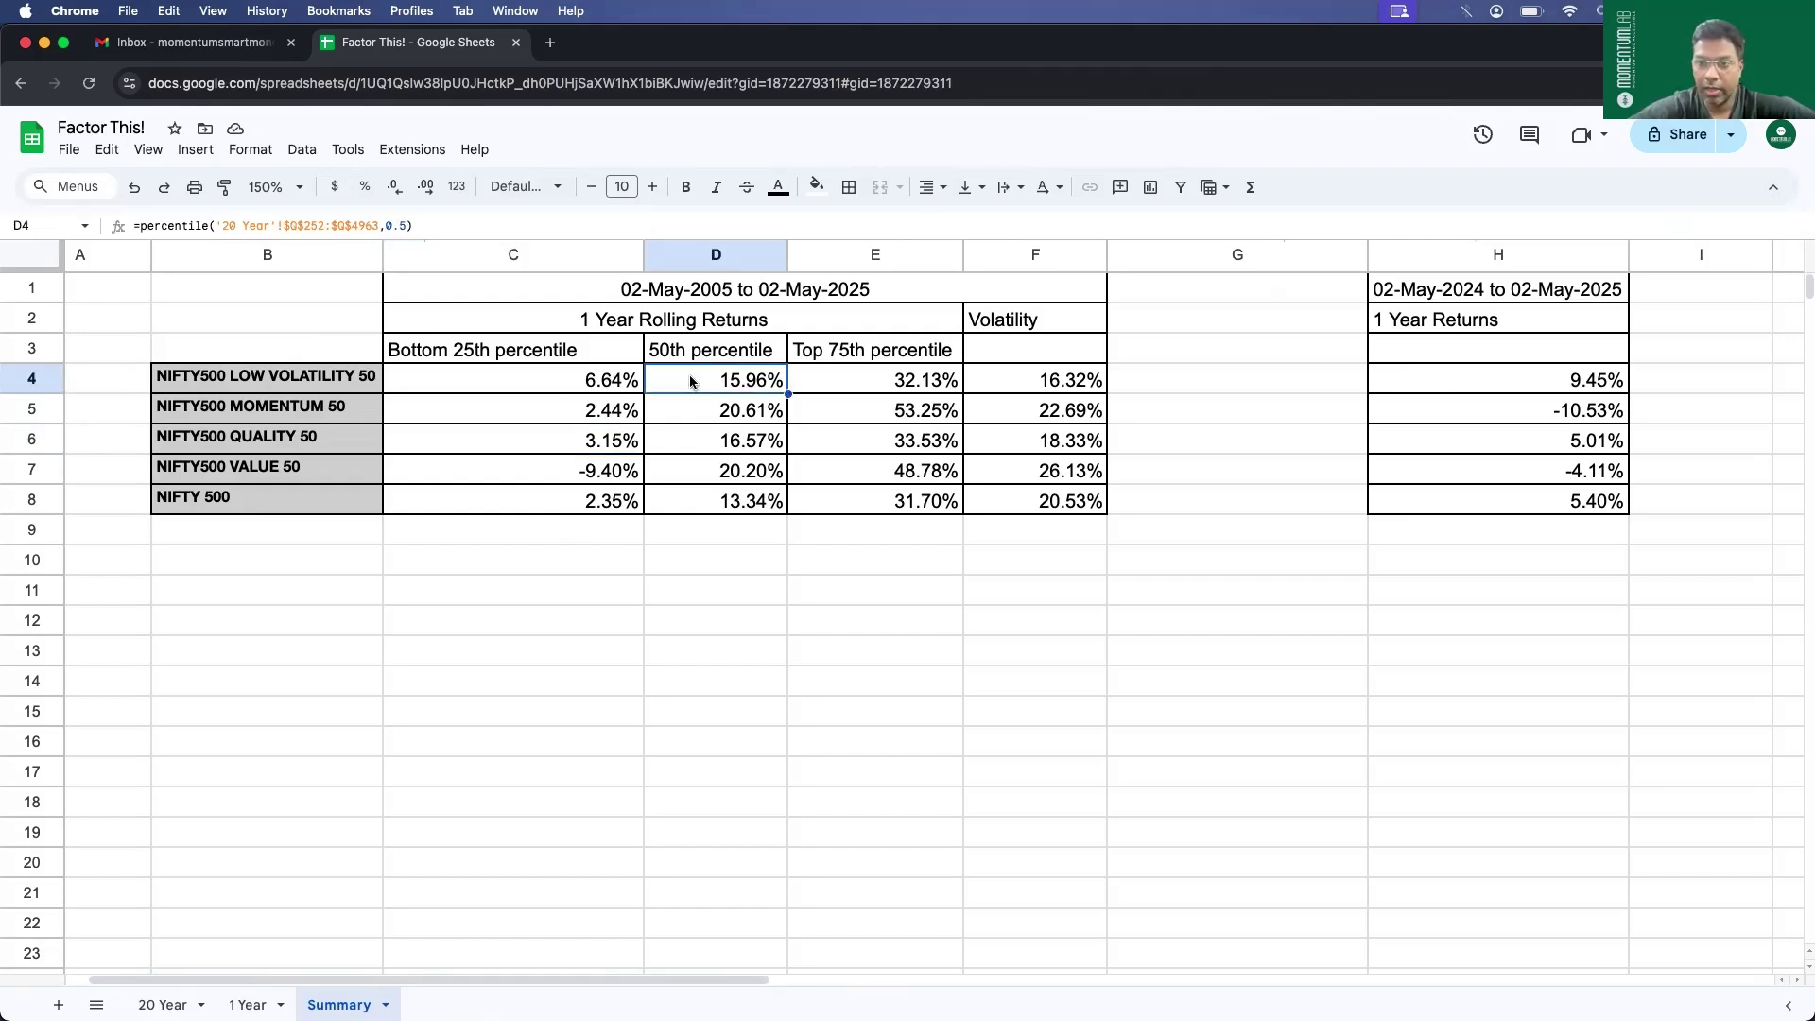
left_click(690, 495)
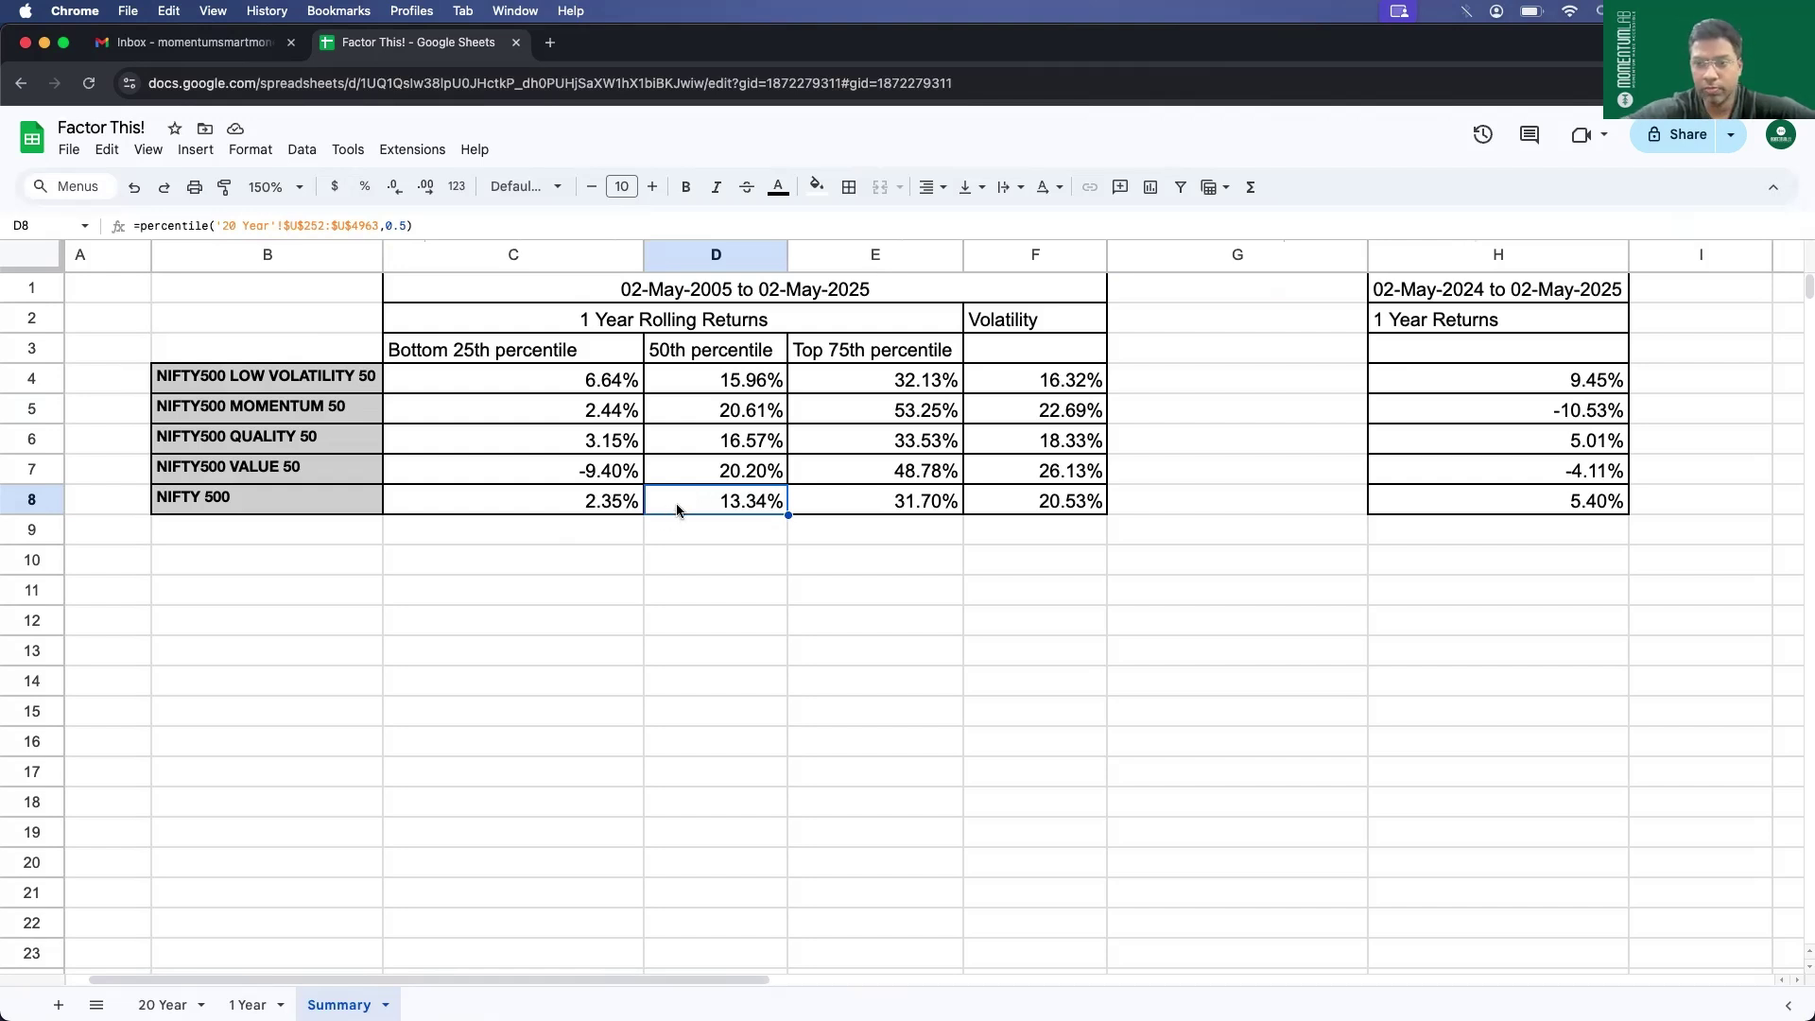
left_click(704, 387)
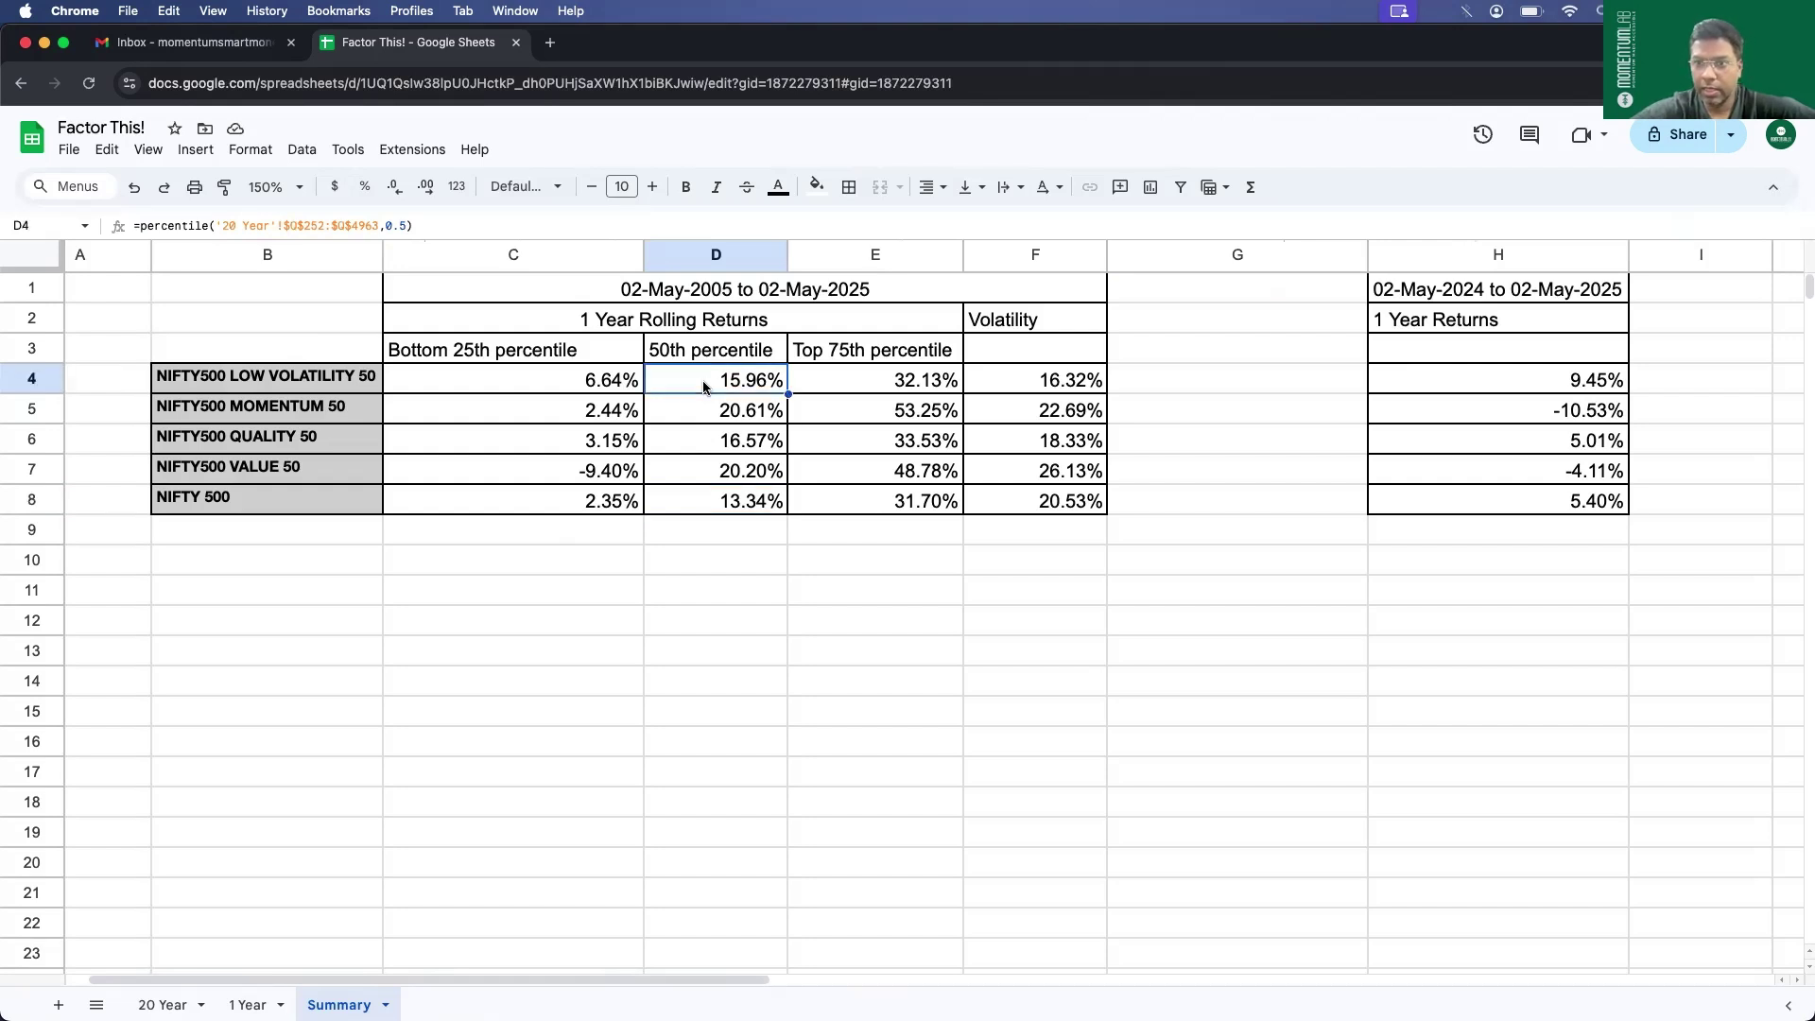
left_click(701, 444)
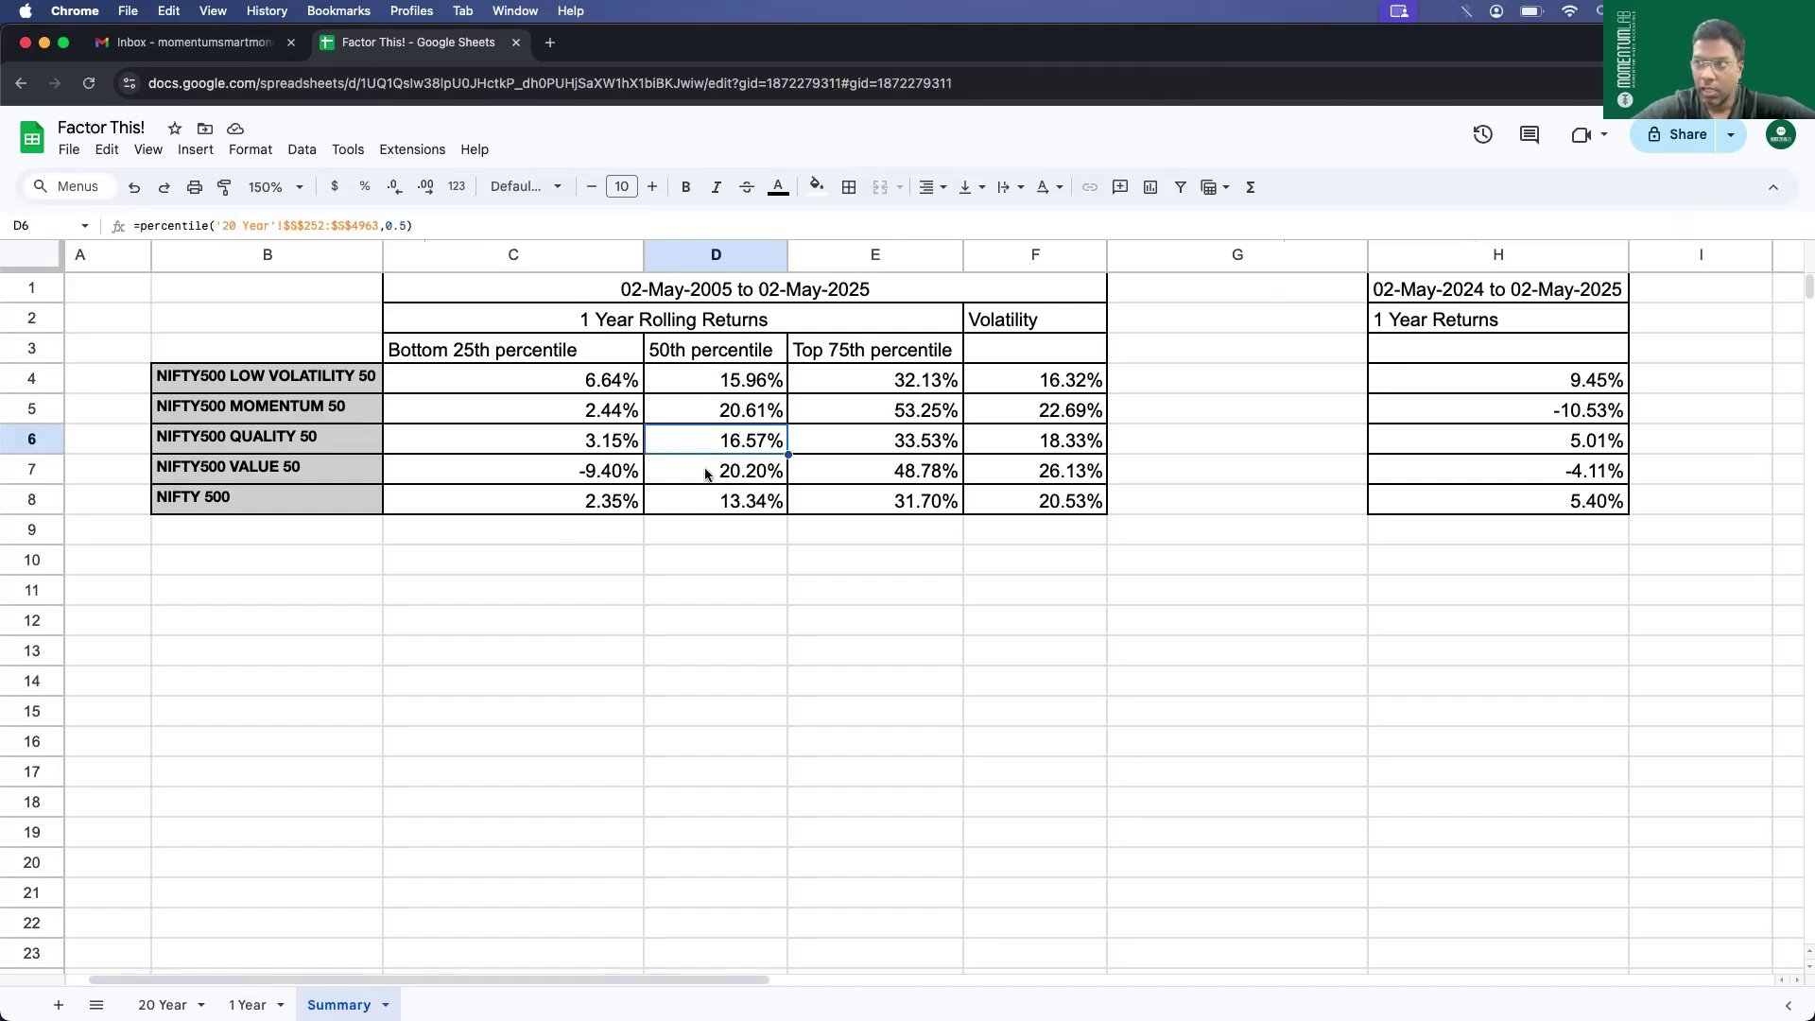
left_click(706, 472)
left_click(704, 413)
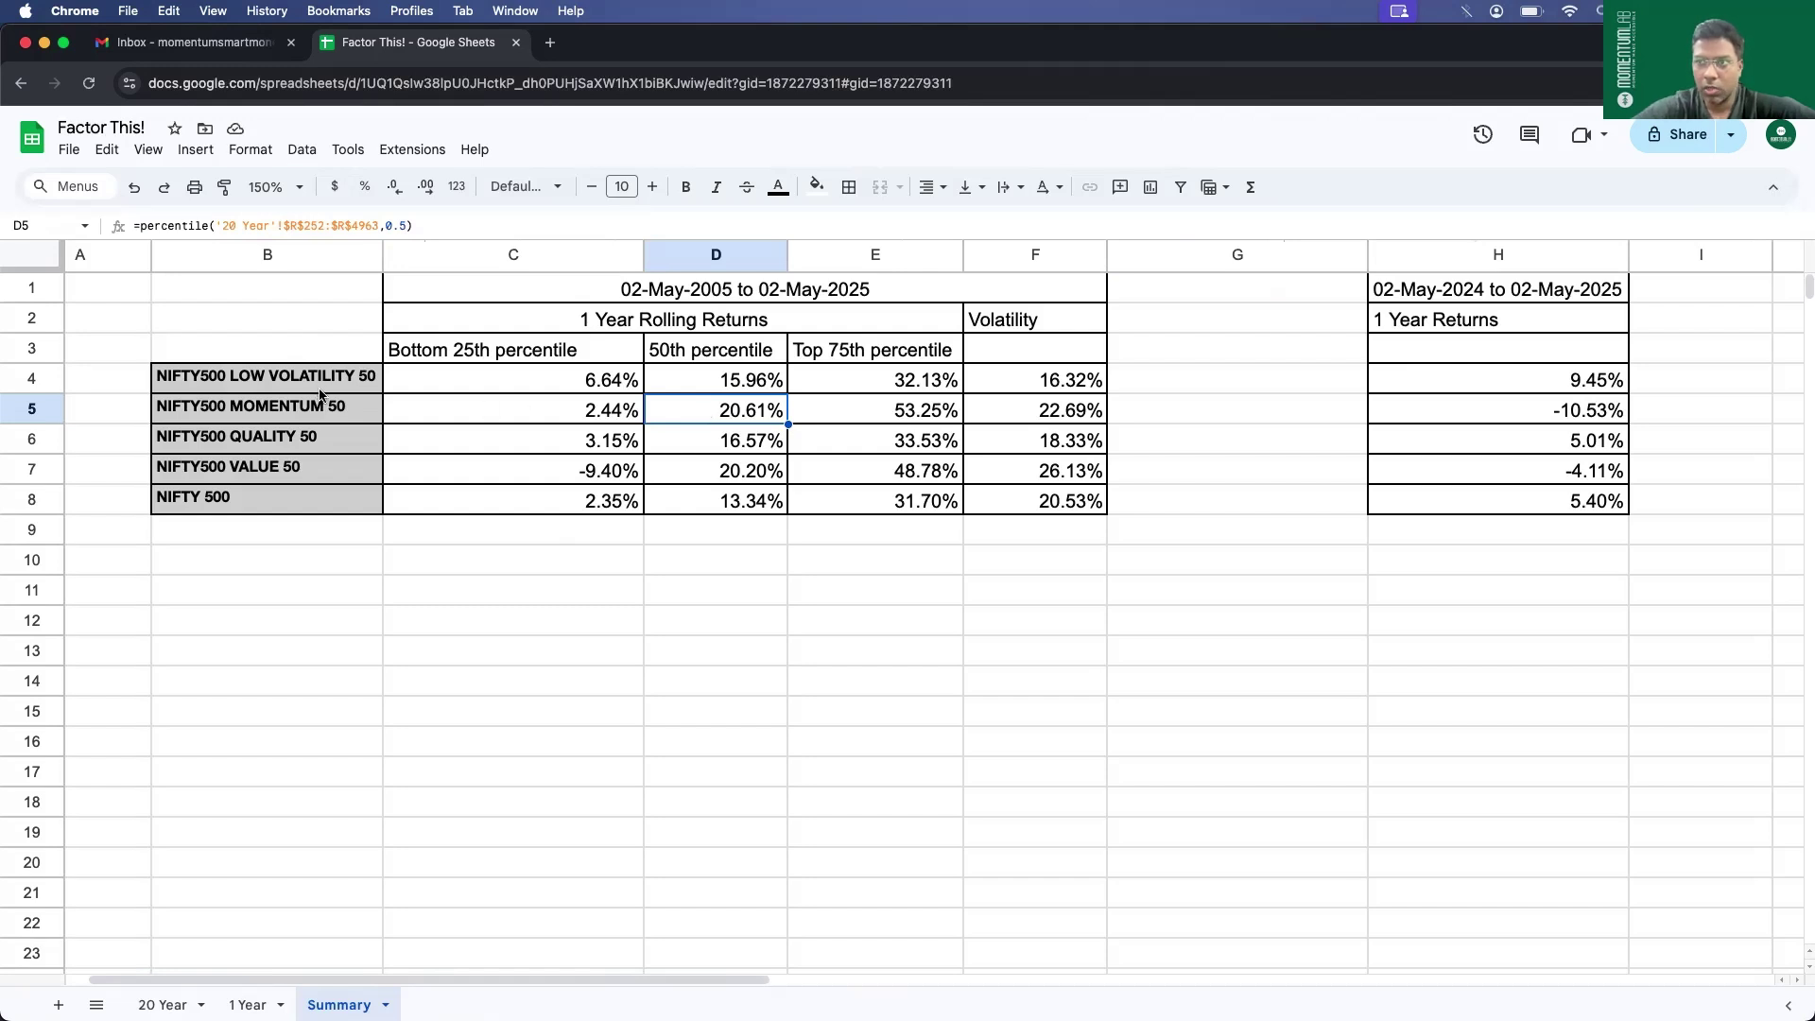
left_click(341, 411)
left_click(340, 479)
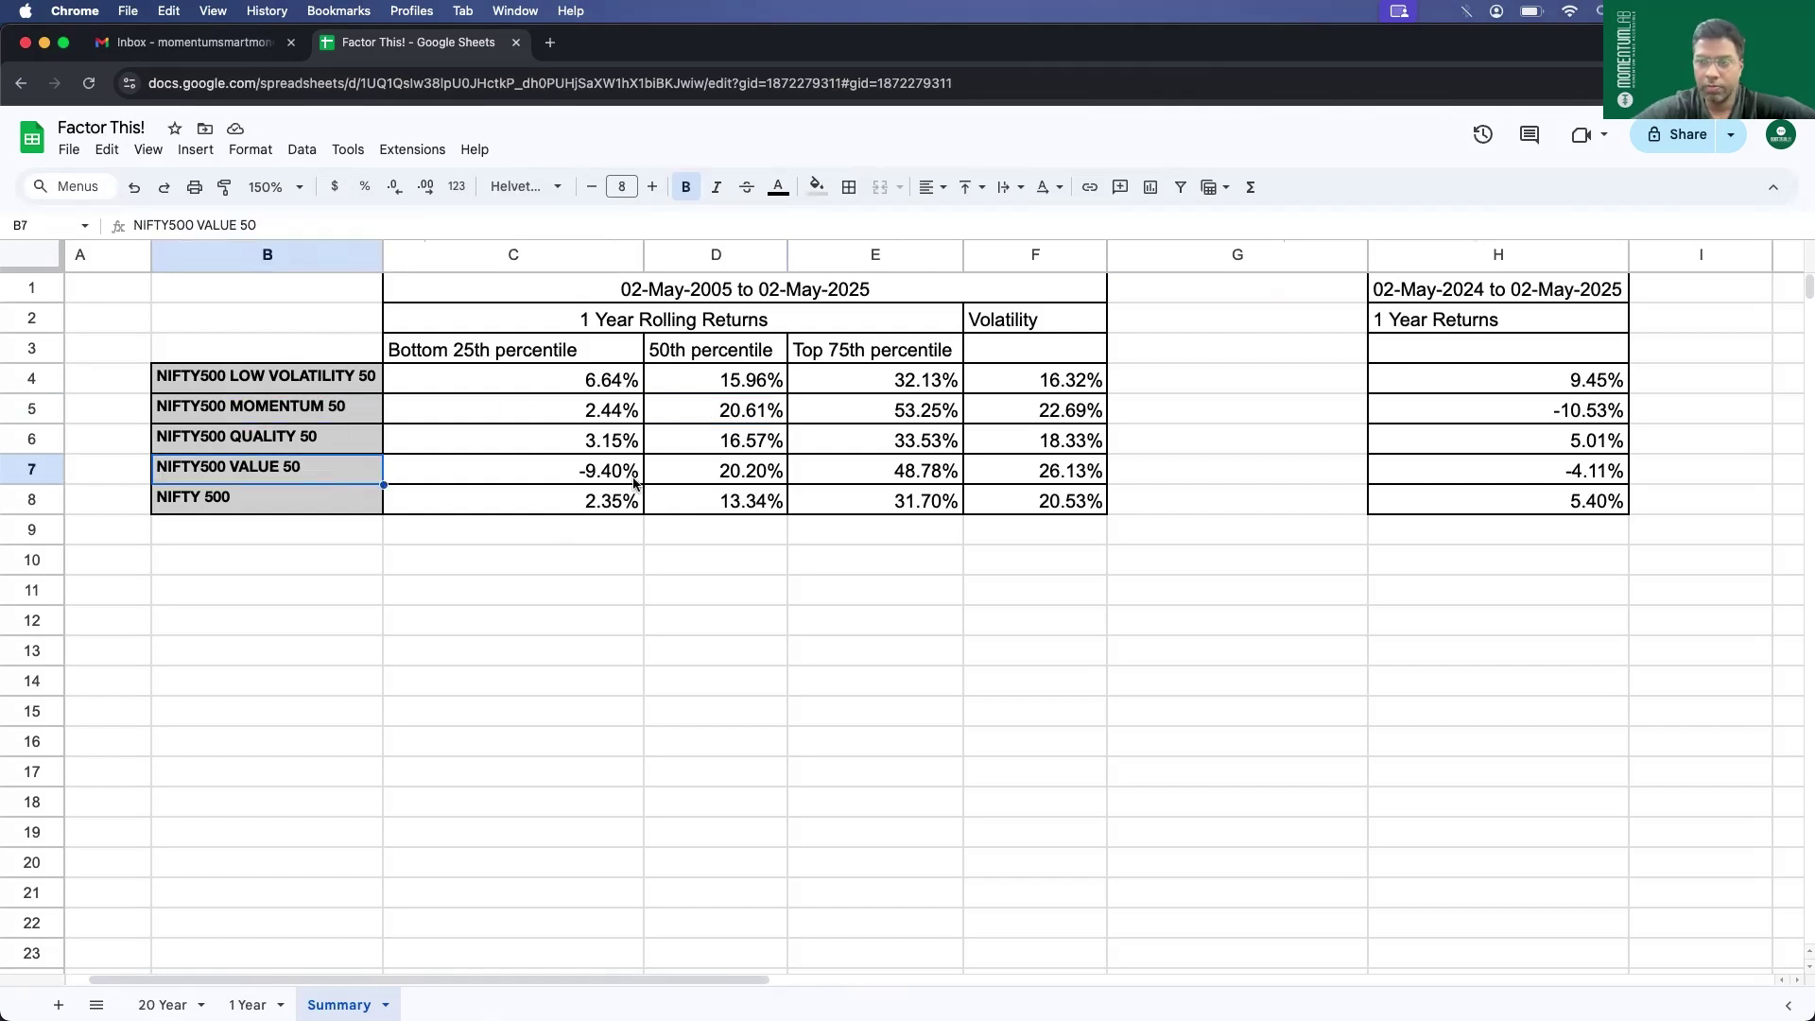
left_click(723, 470)
left_click(721, 418)
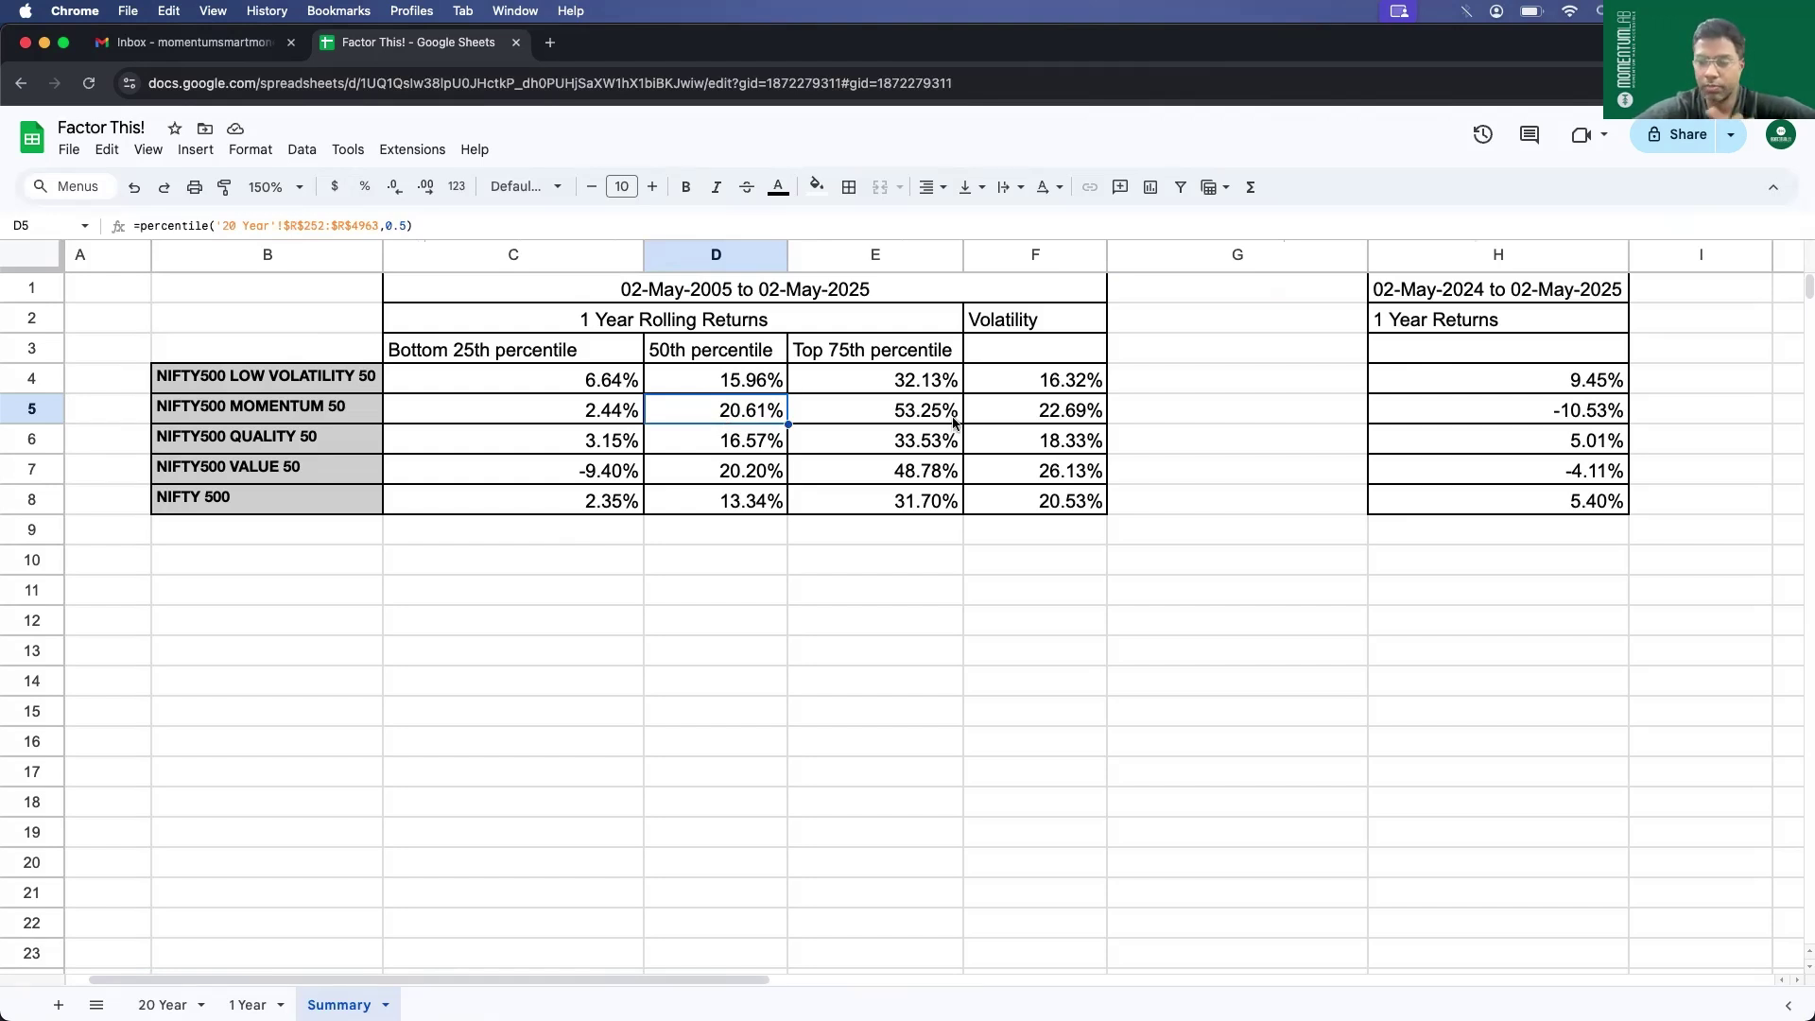
- Compare the top 75th percentile one-year rolling returns across the five indices, focusing on momentum and value against low volatility and quality
left_click(865, 417)
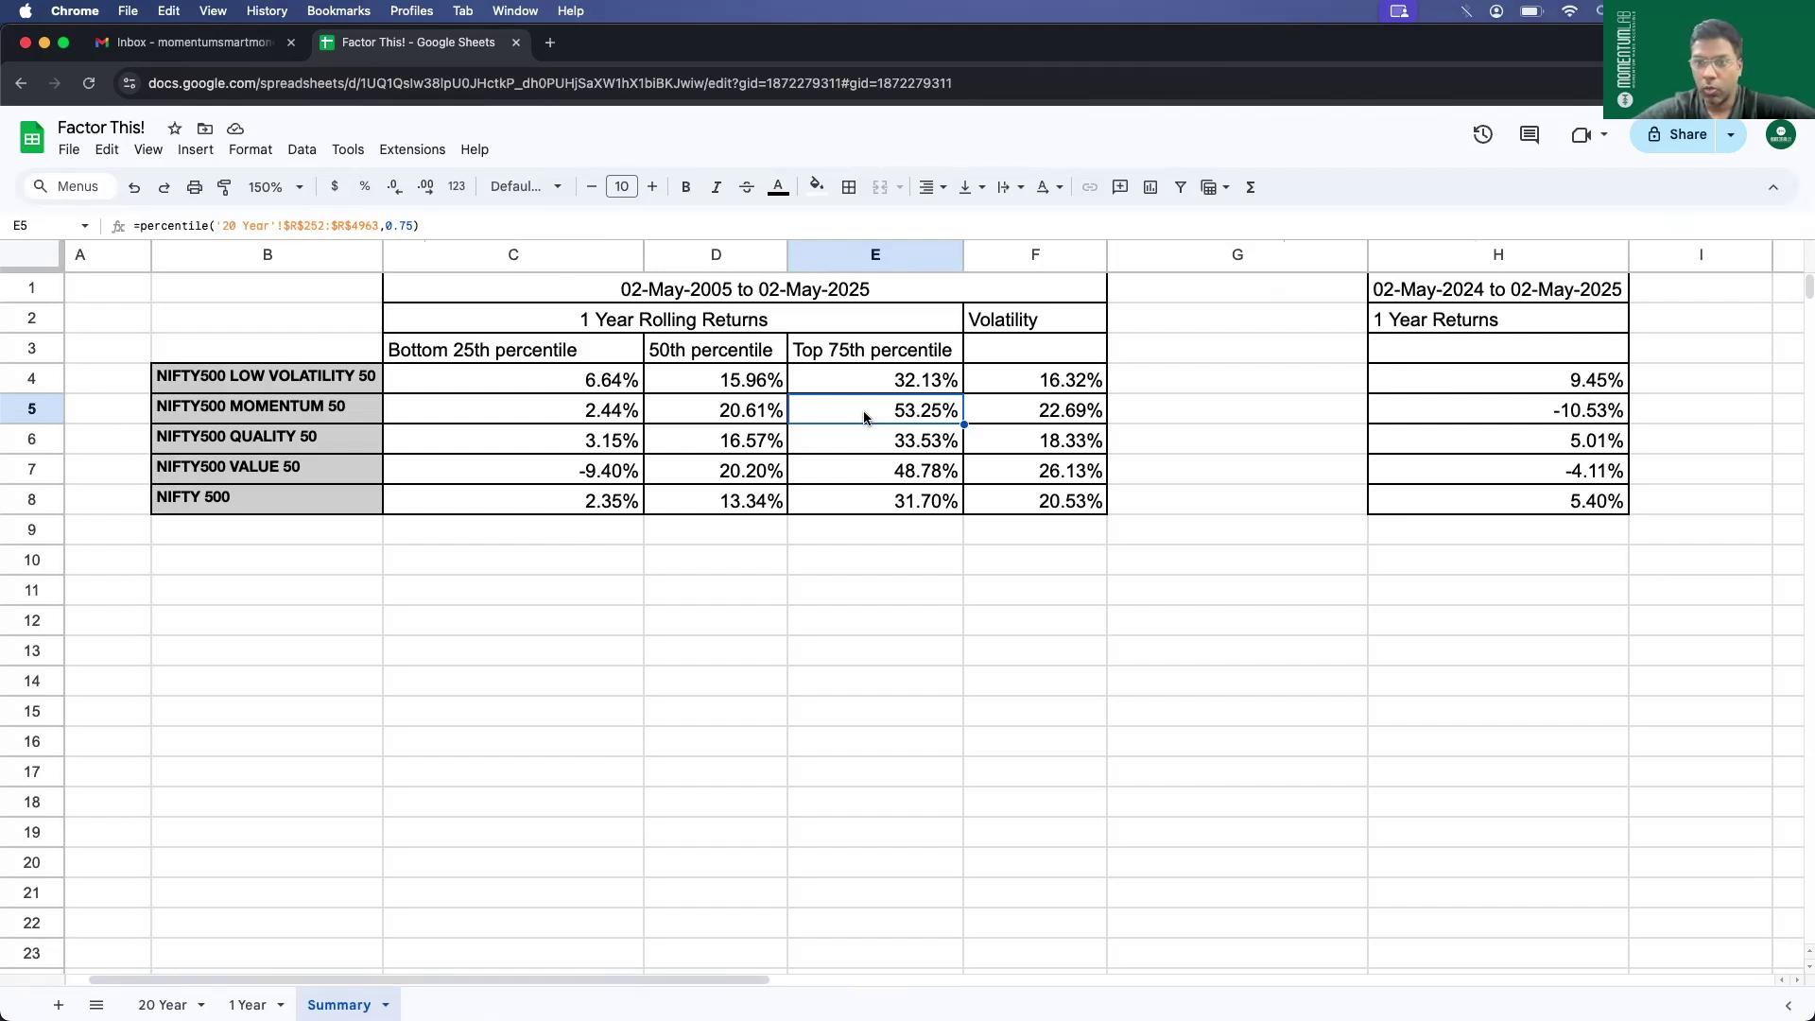
left_click(854, 384)
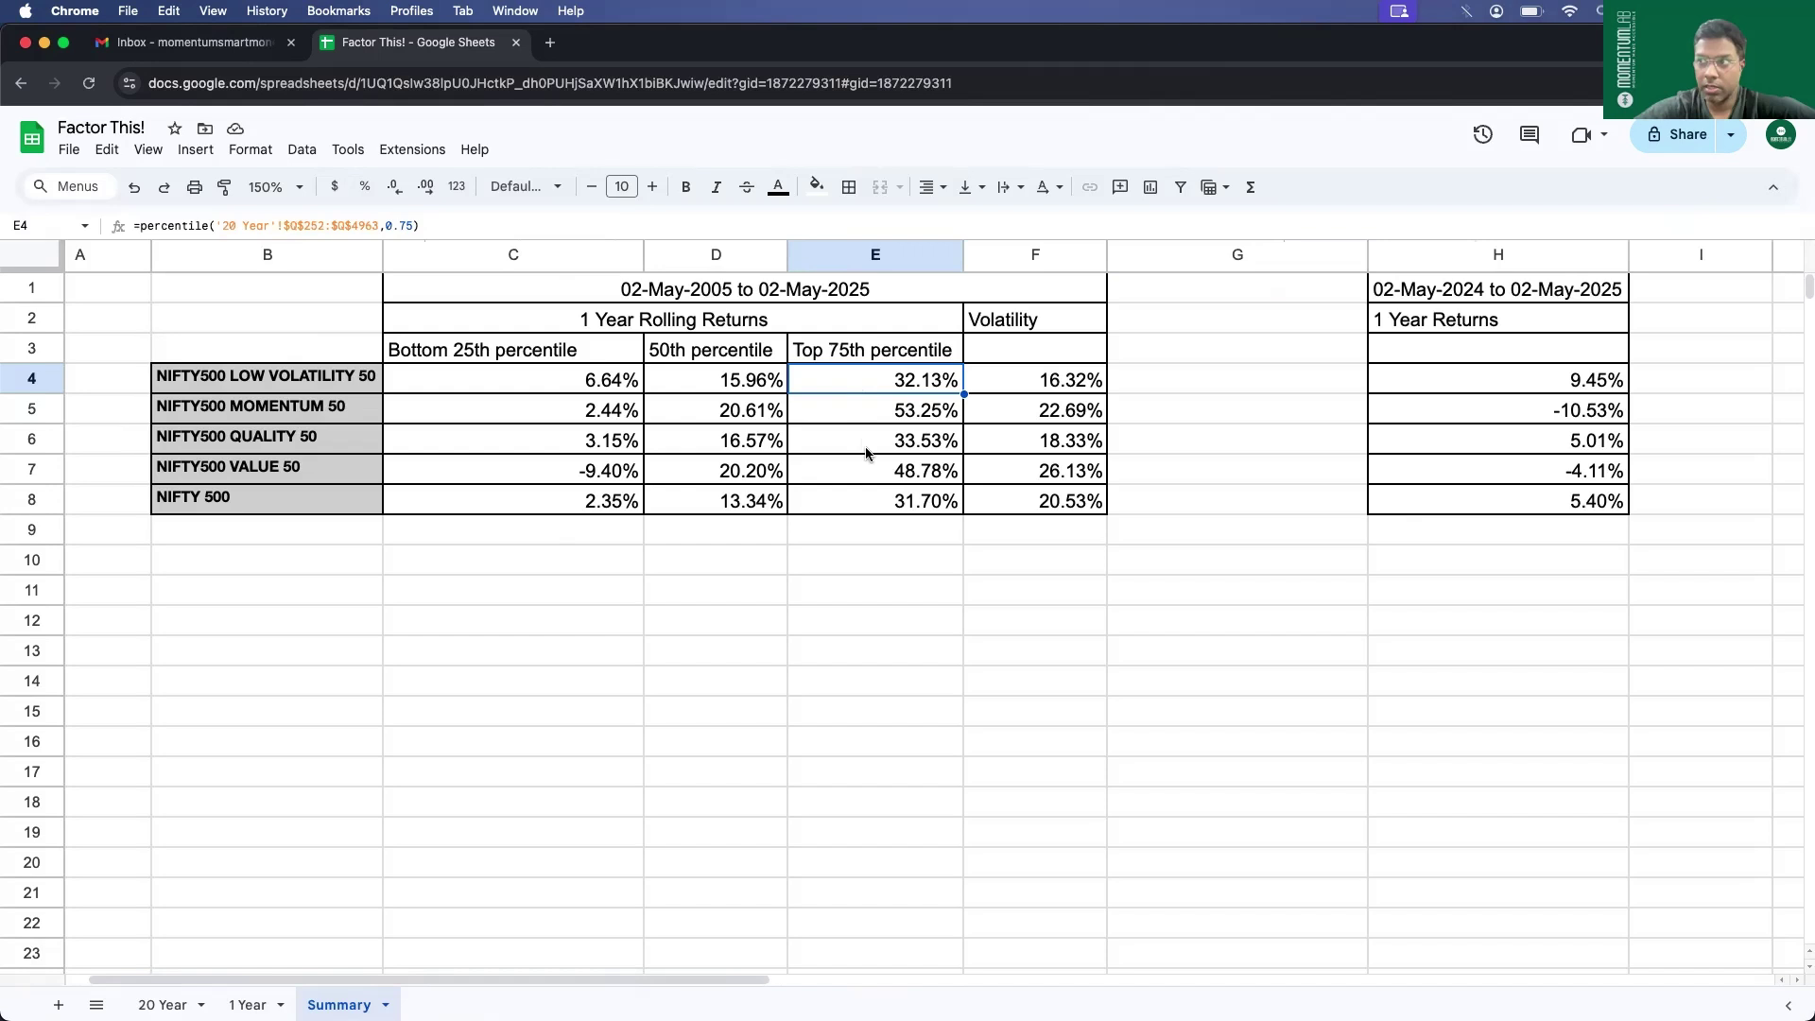
left_click(864, 480)
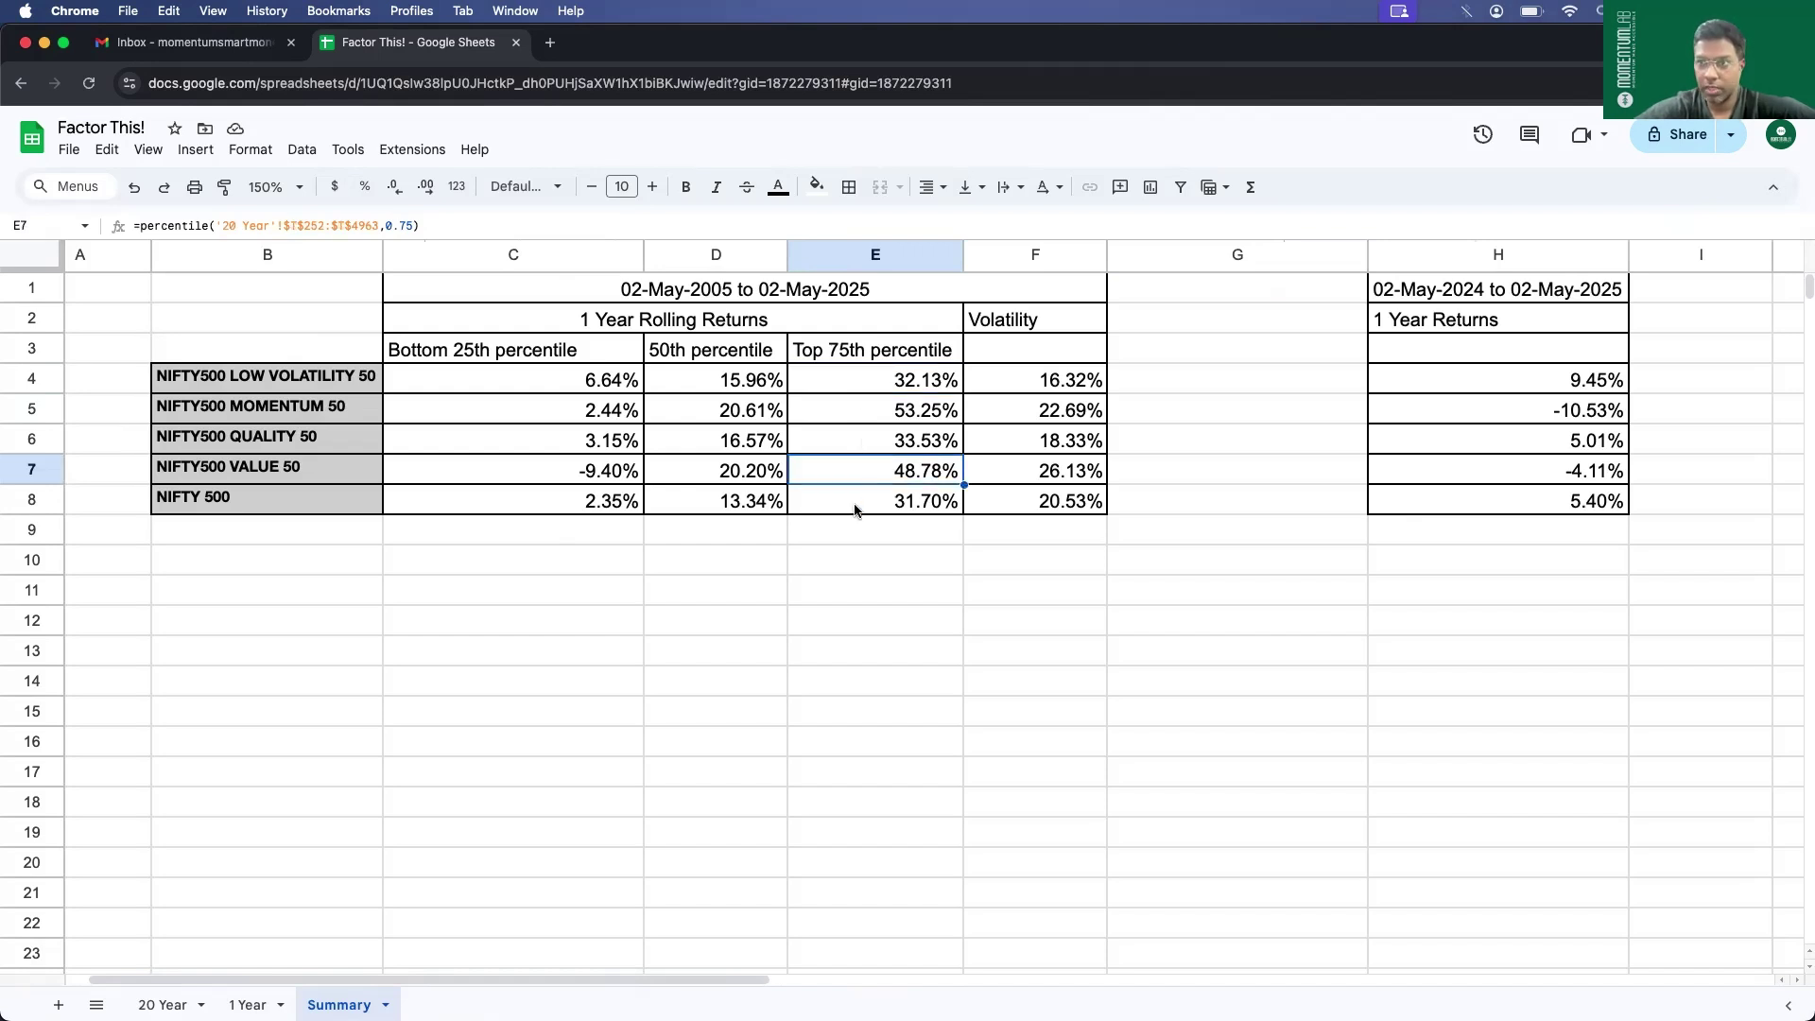
left_click(863, 508)
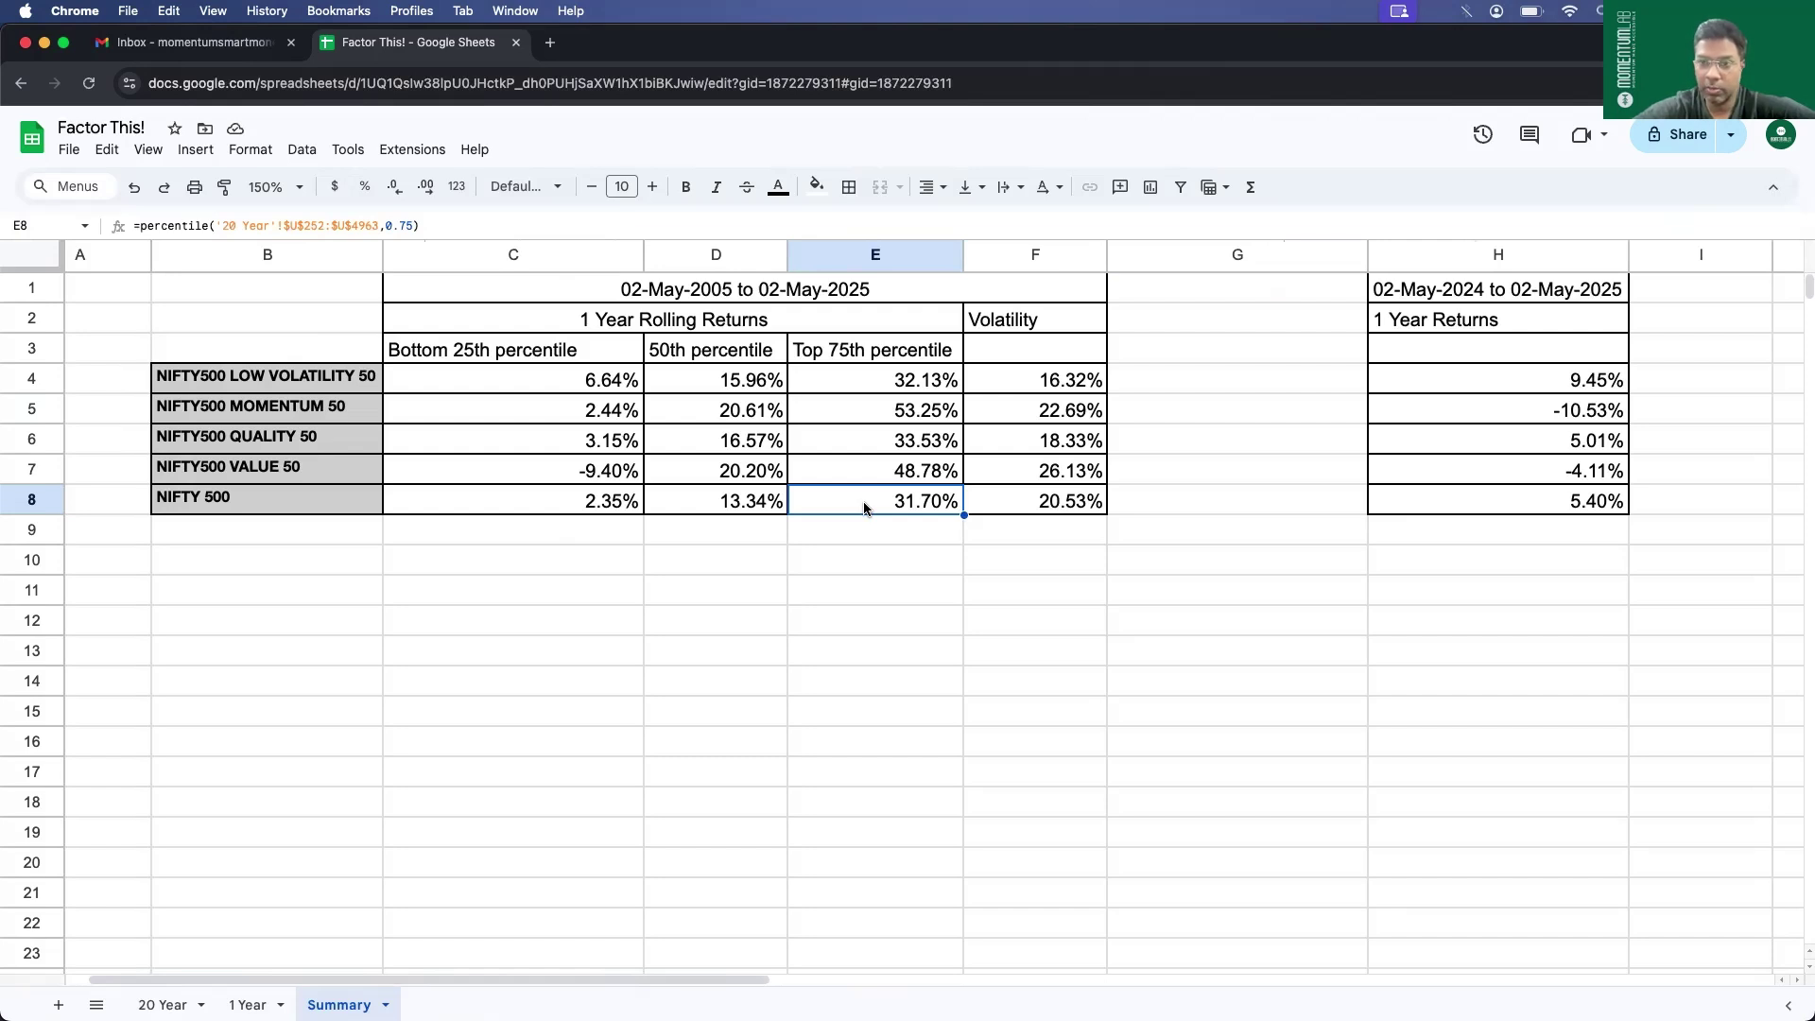
left_click(860, 406)
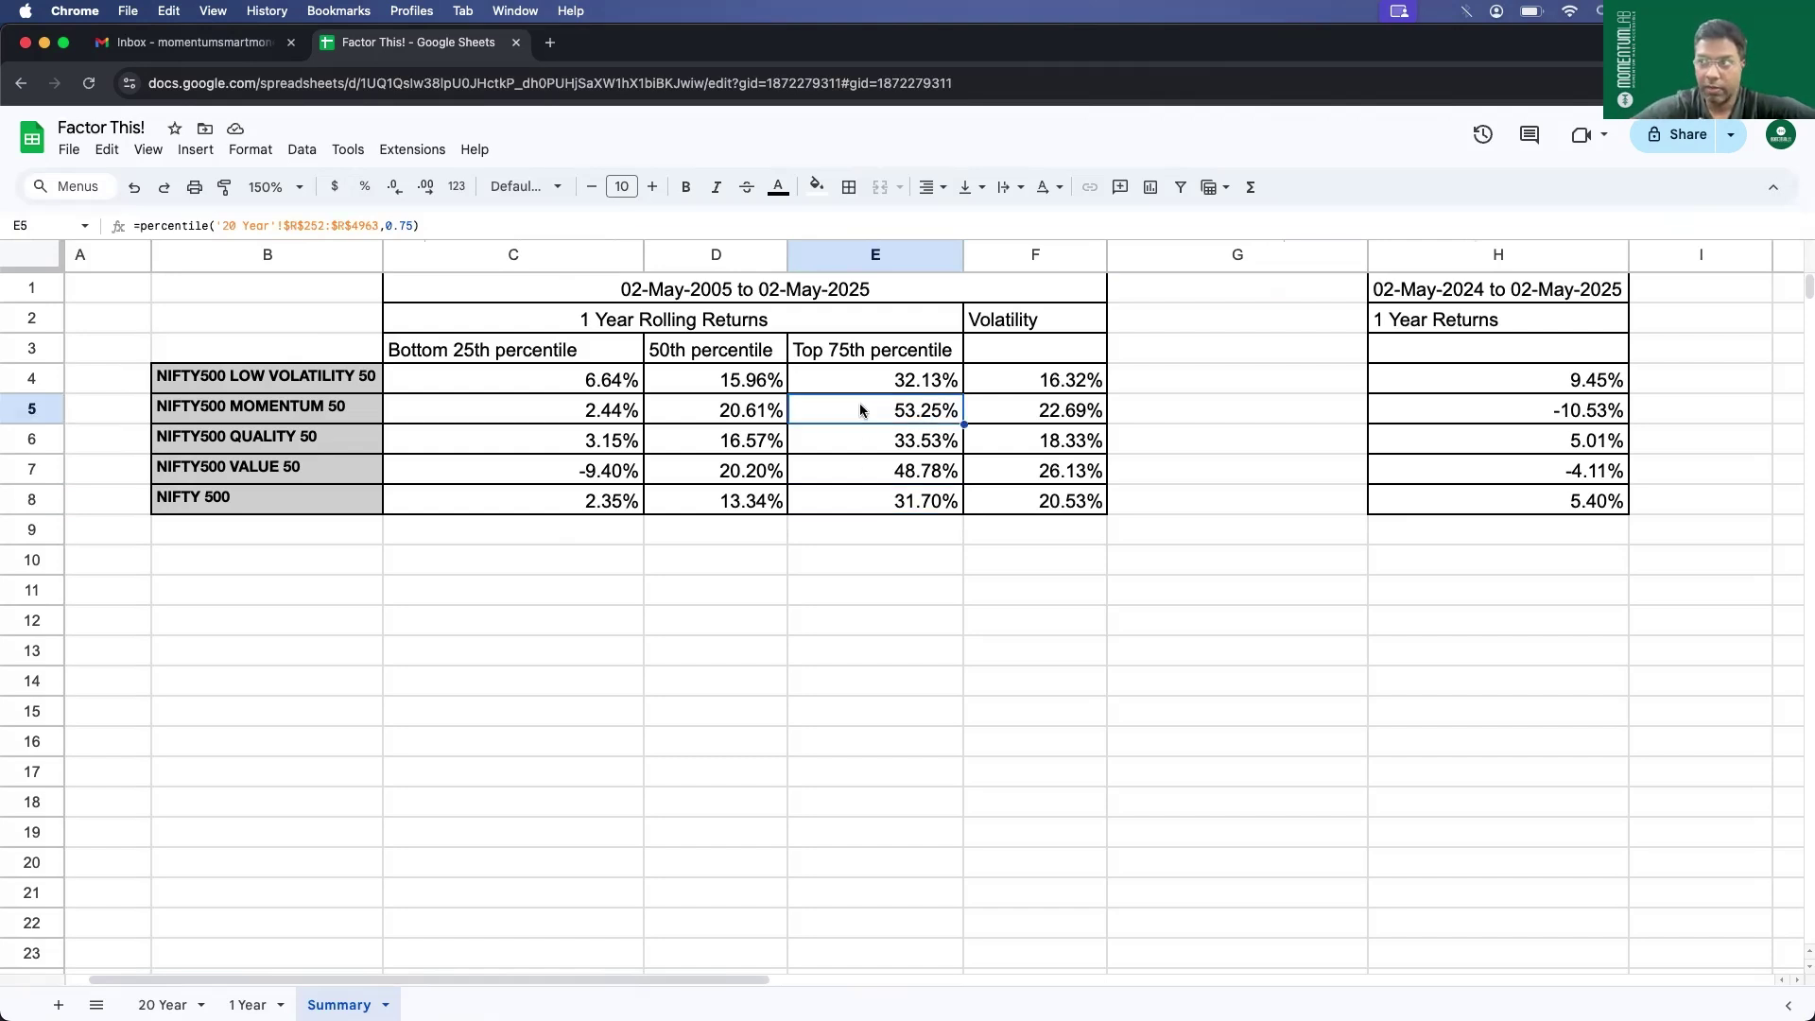
left_click(870, 470)
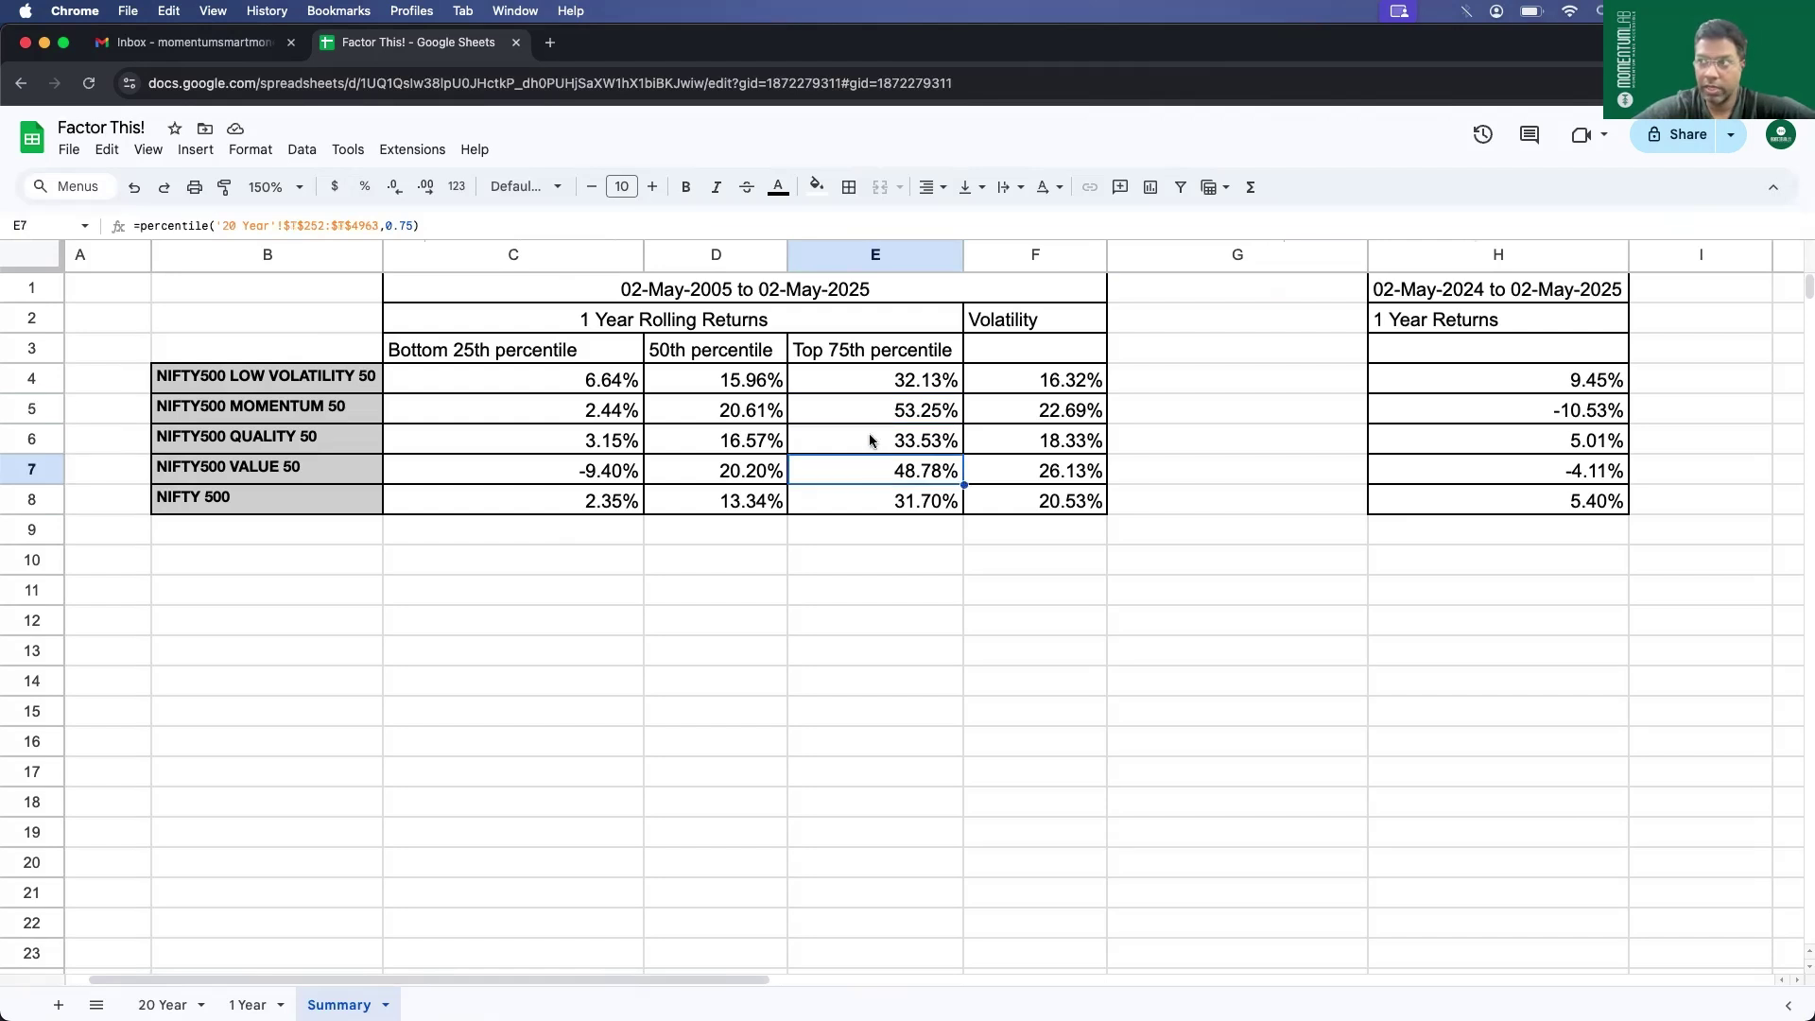
left_click(870, 441)
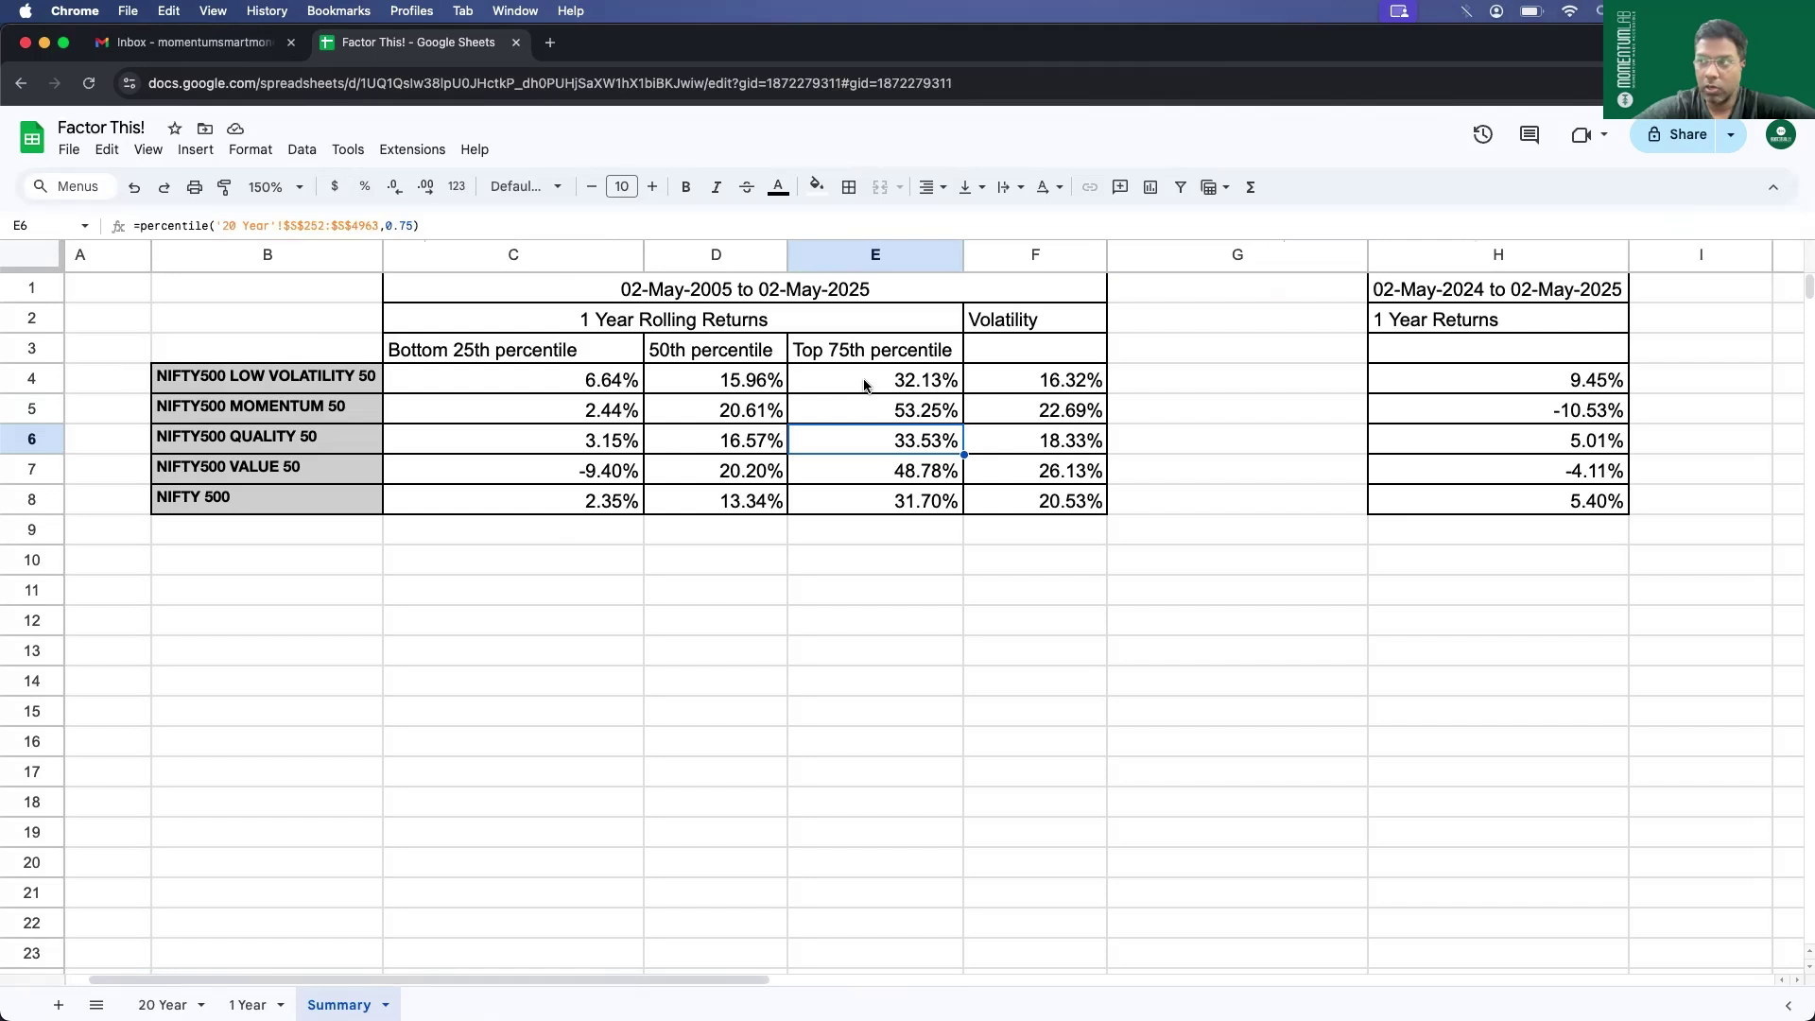
left_click(866, 386)
left_click(876, 435)
left_click(866, 391)
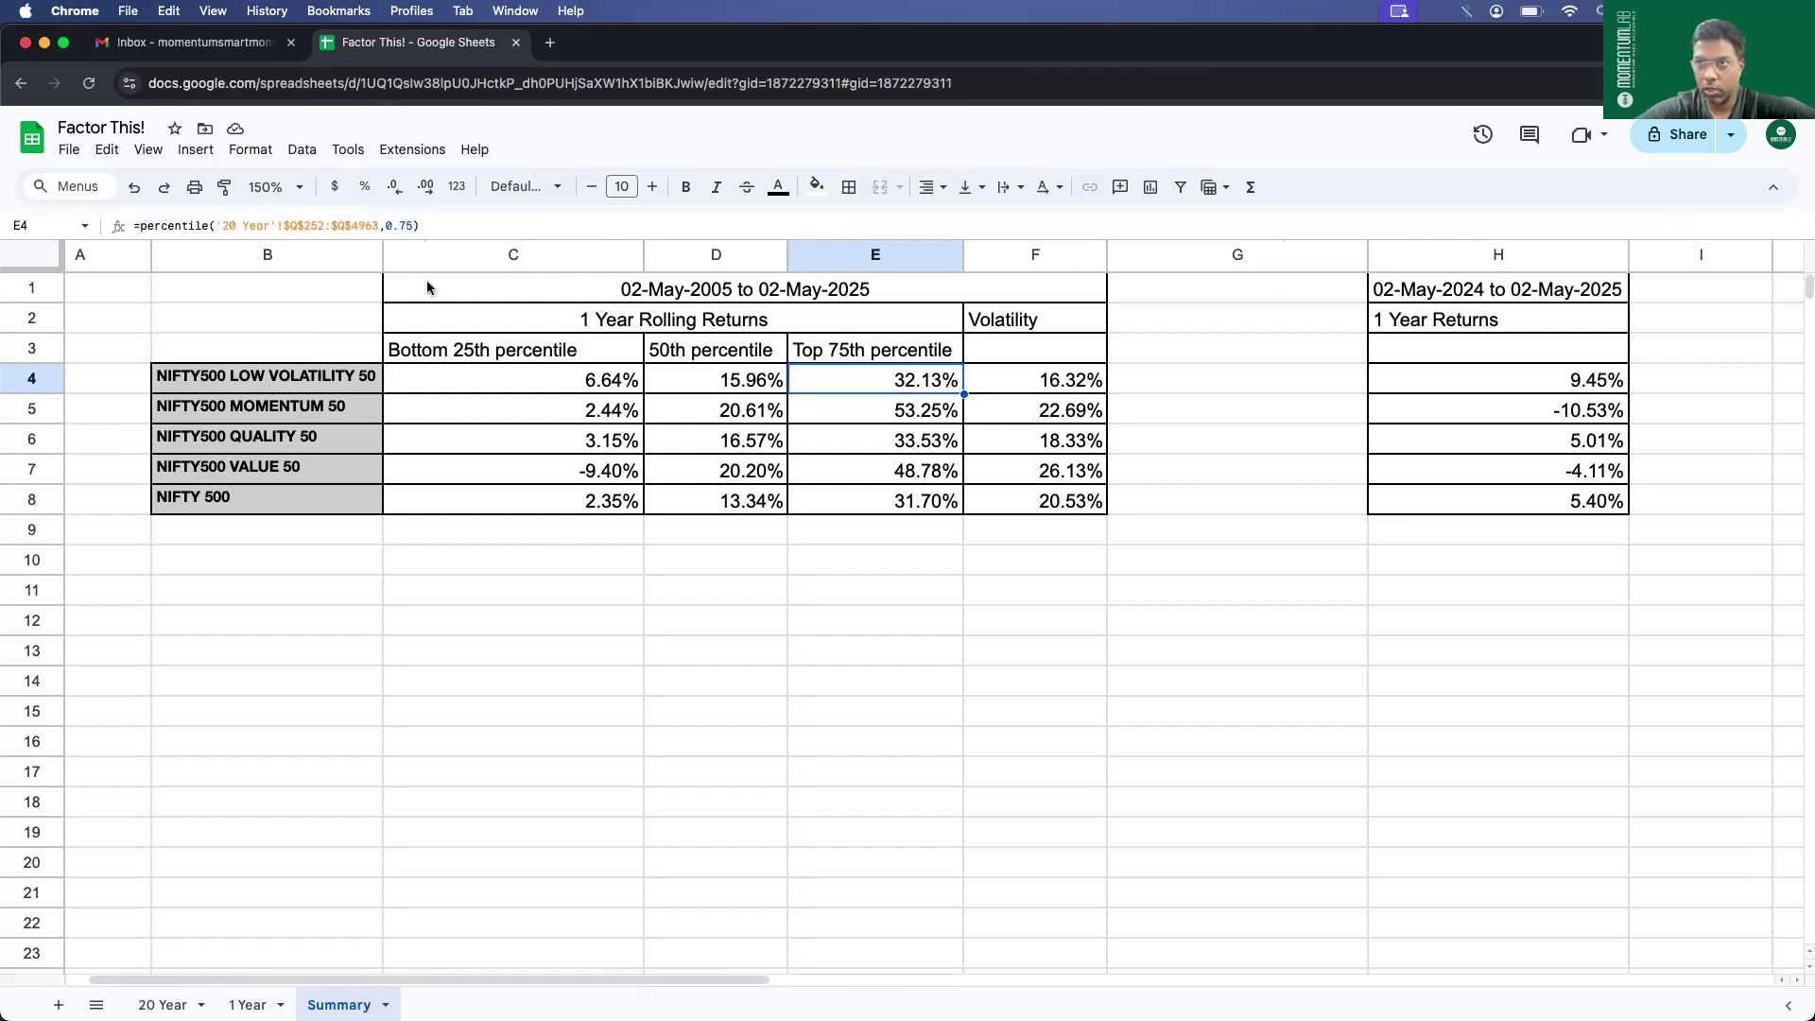
left_click(910, 417)
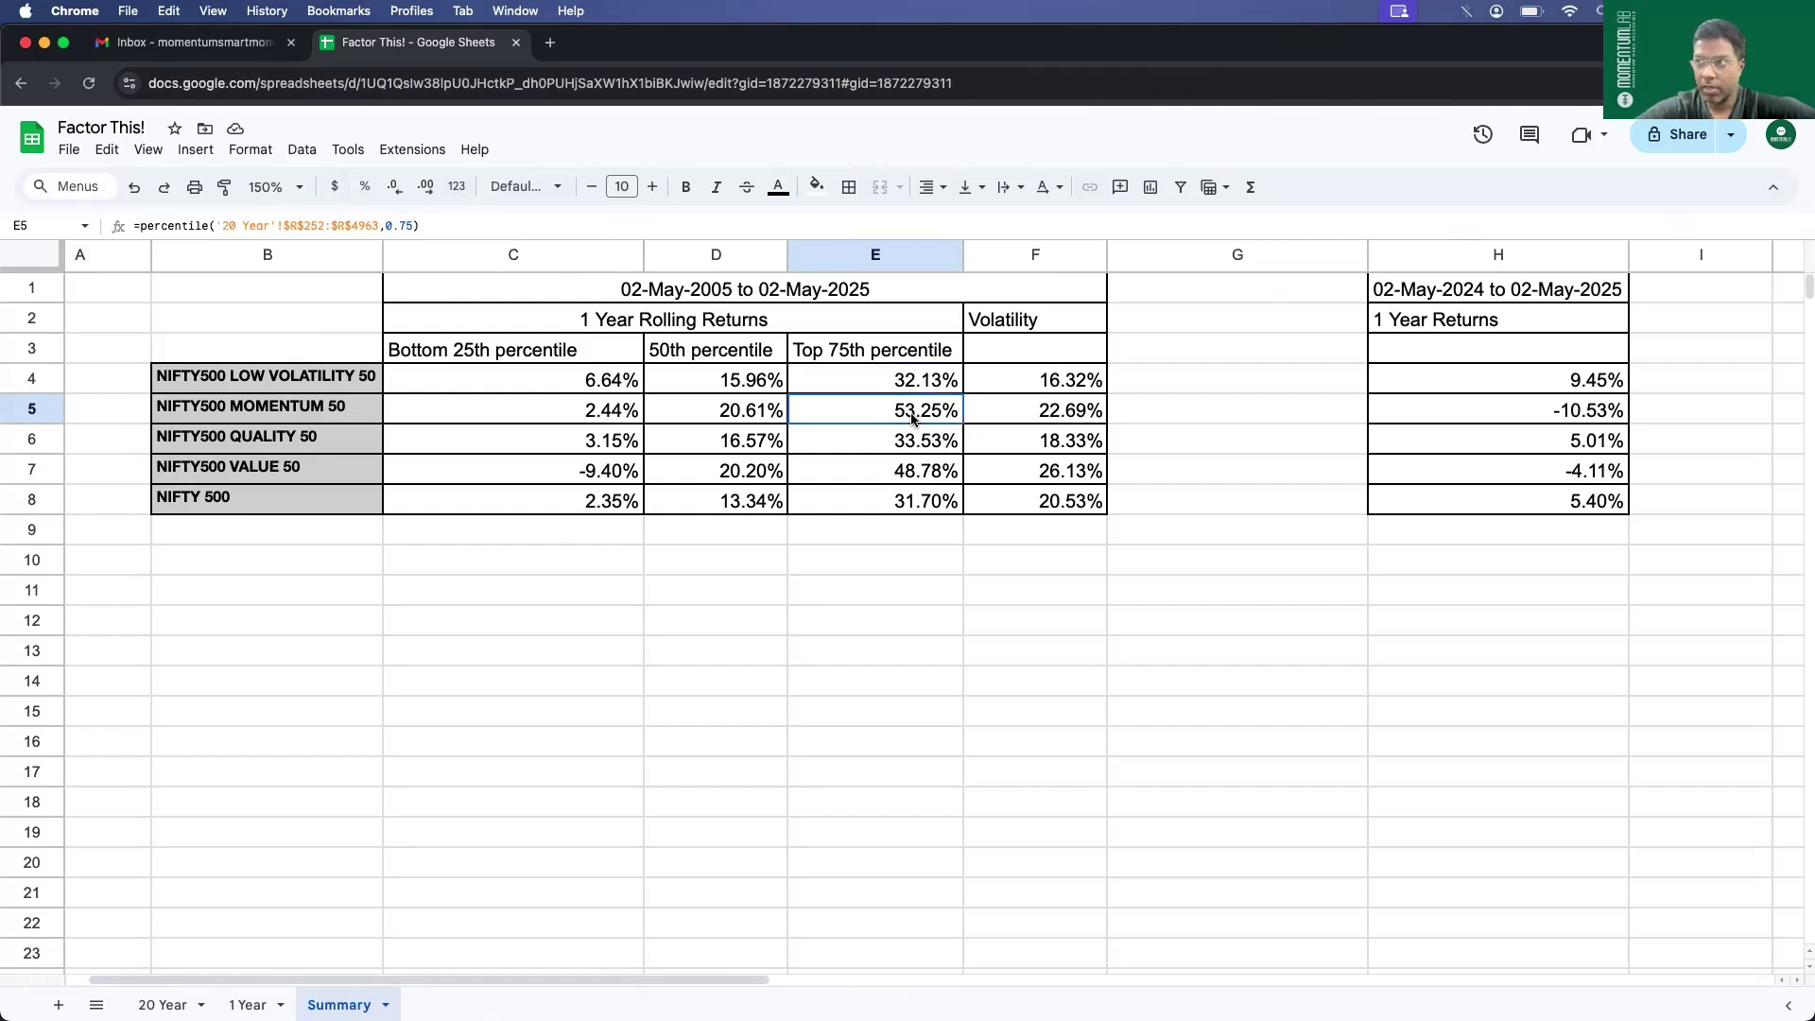
left_click(884, 474)
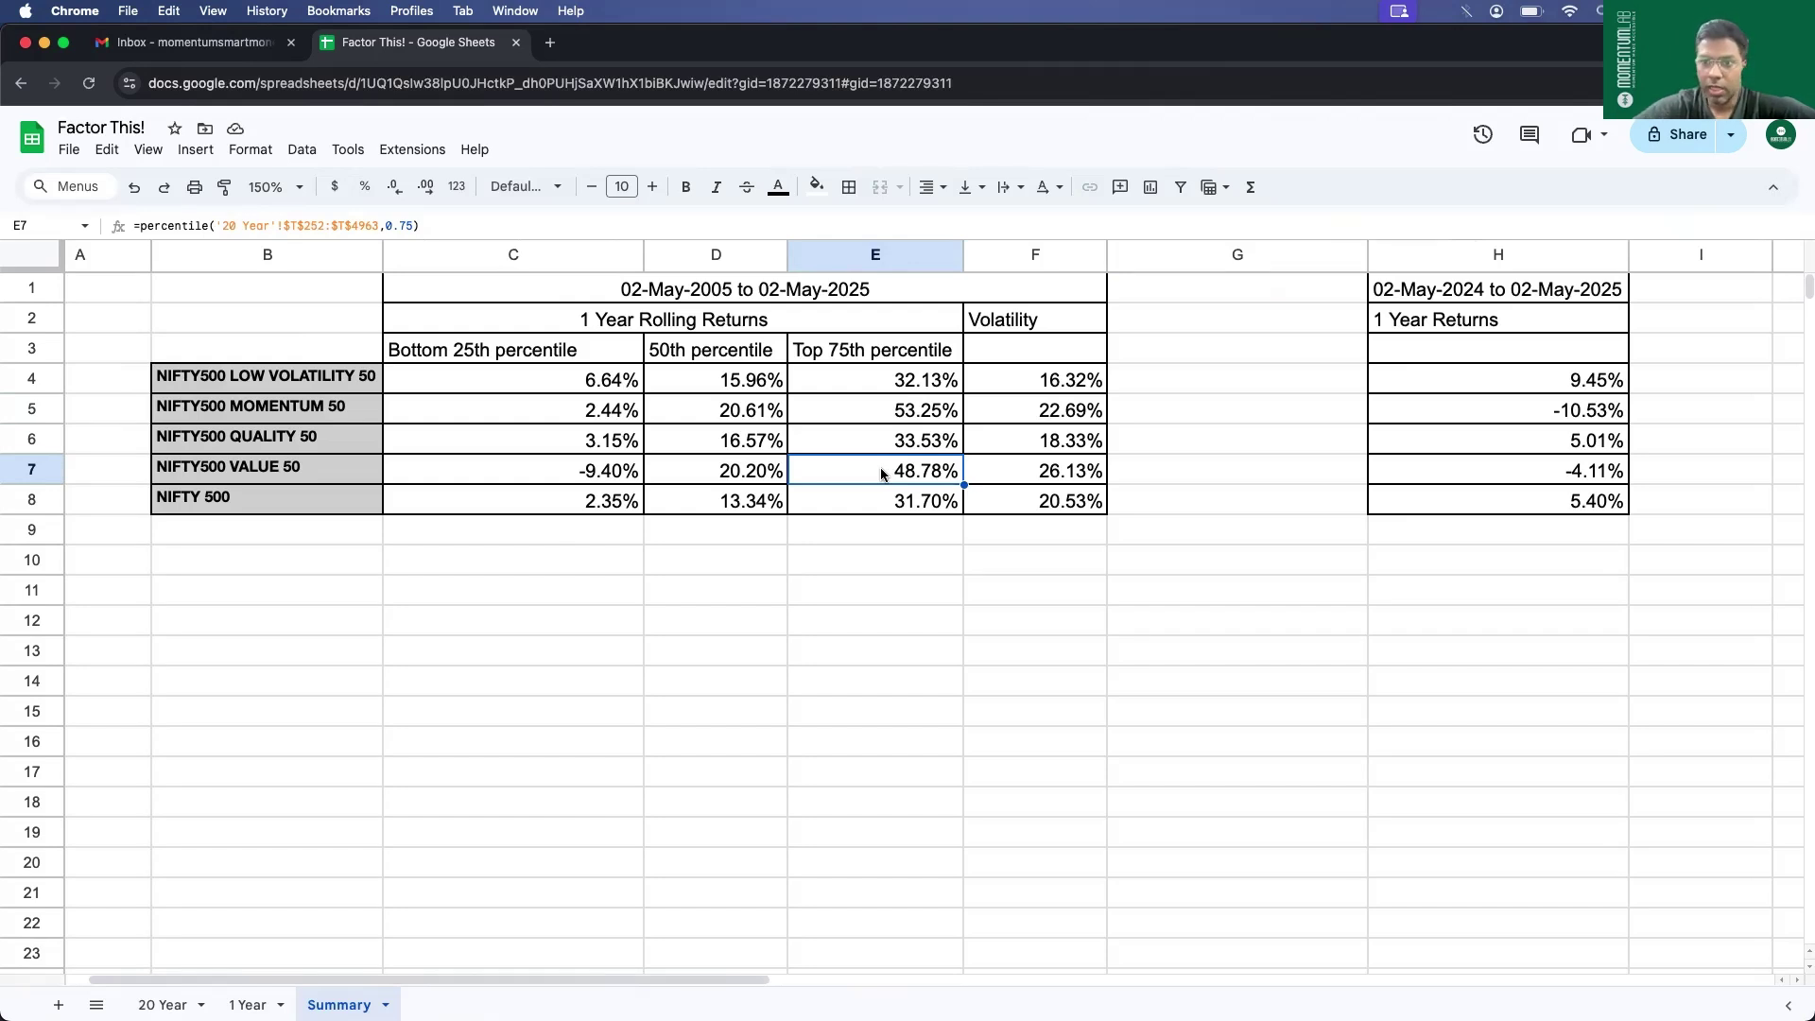
- Compare the 50th and bottom 25th percentile returns of momentum and value, and check the low volatility index's returns across all three percentiles
left_click(700, 415)
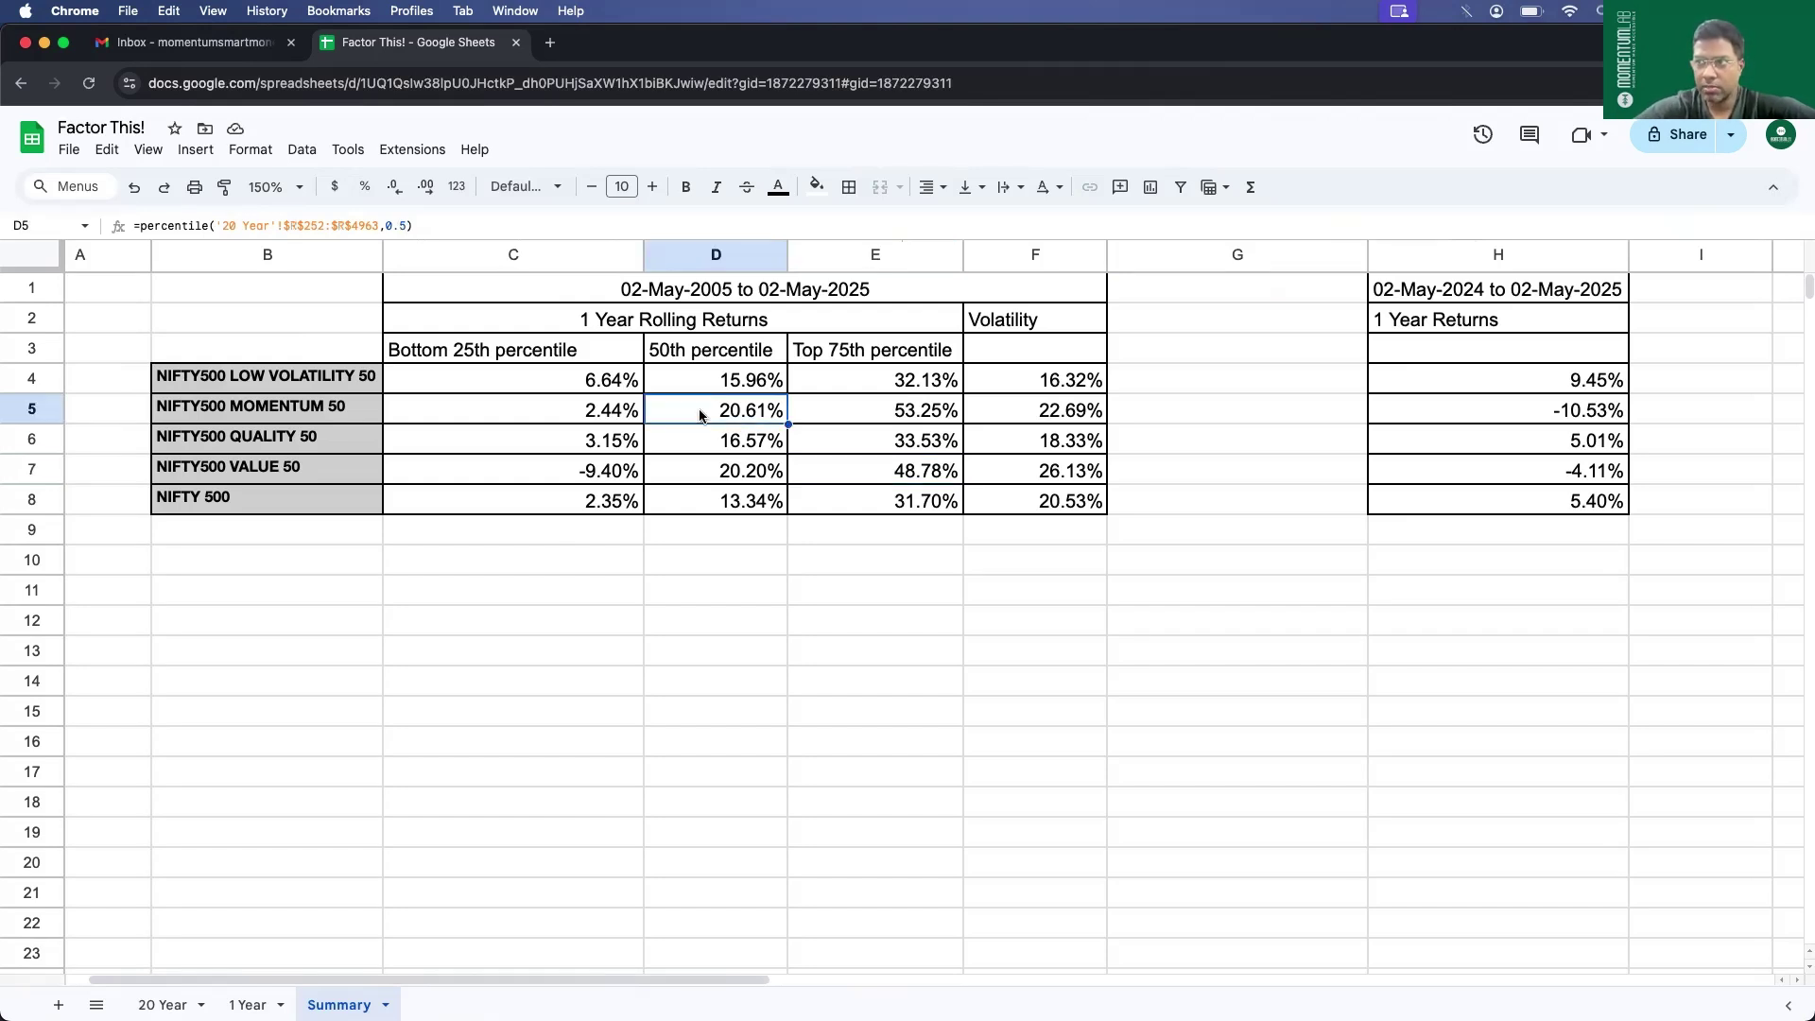
left_click(705, 471)
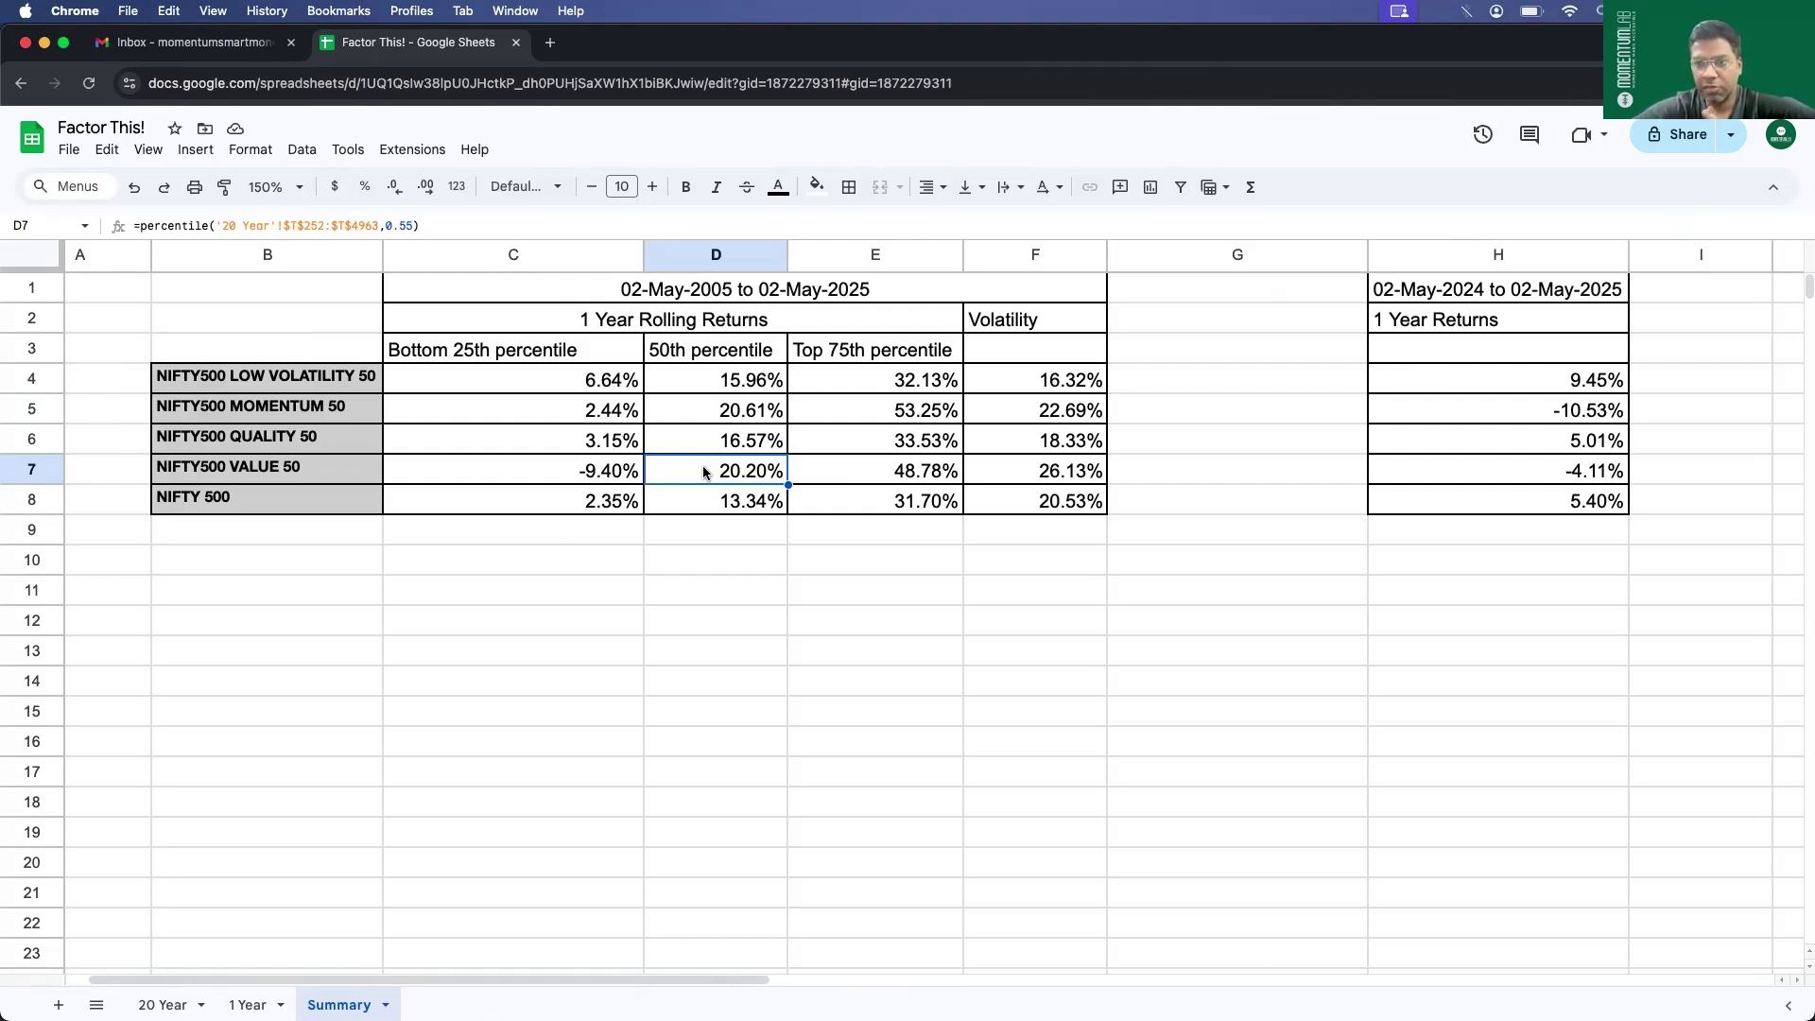
left_click(554, 475)
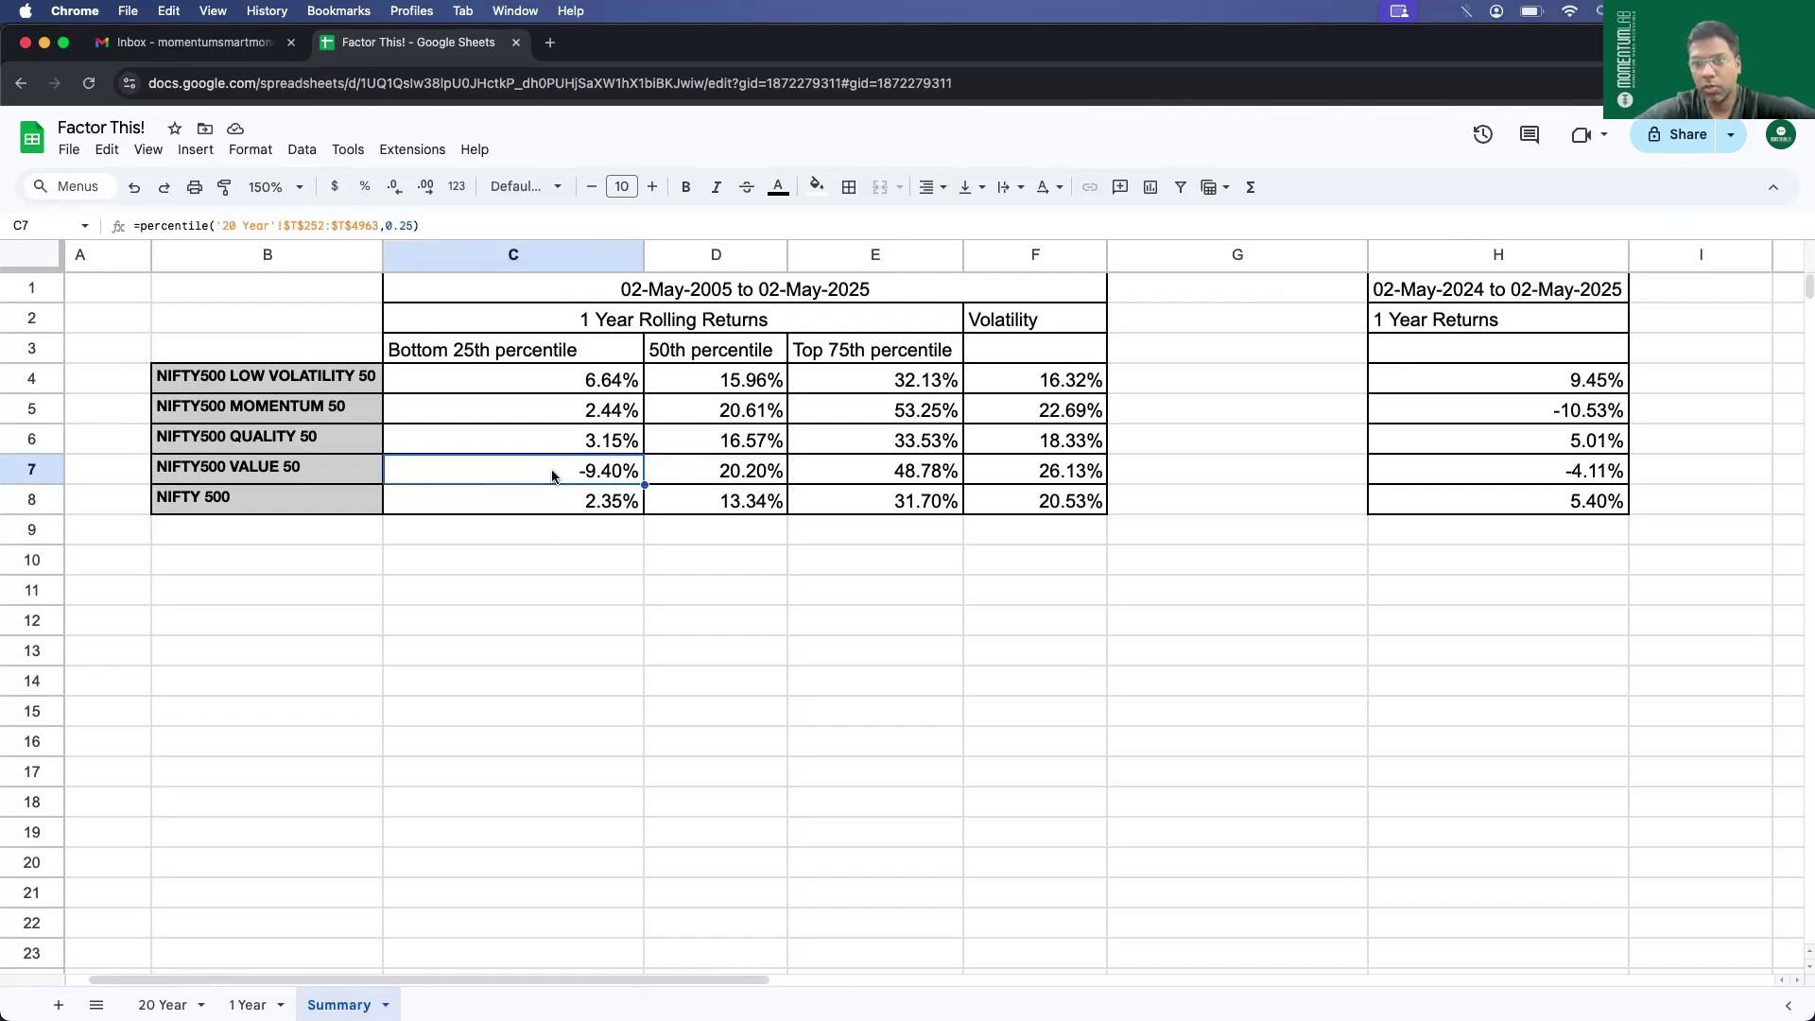
left_click(551, 413)
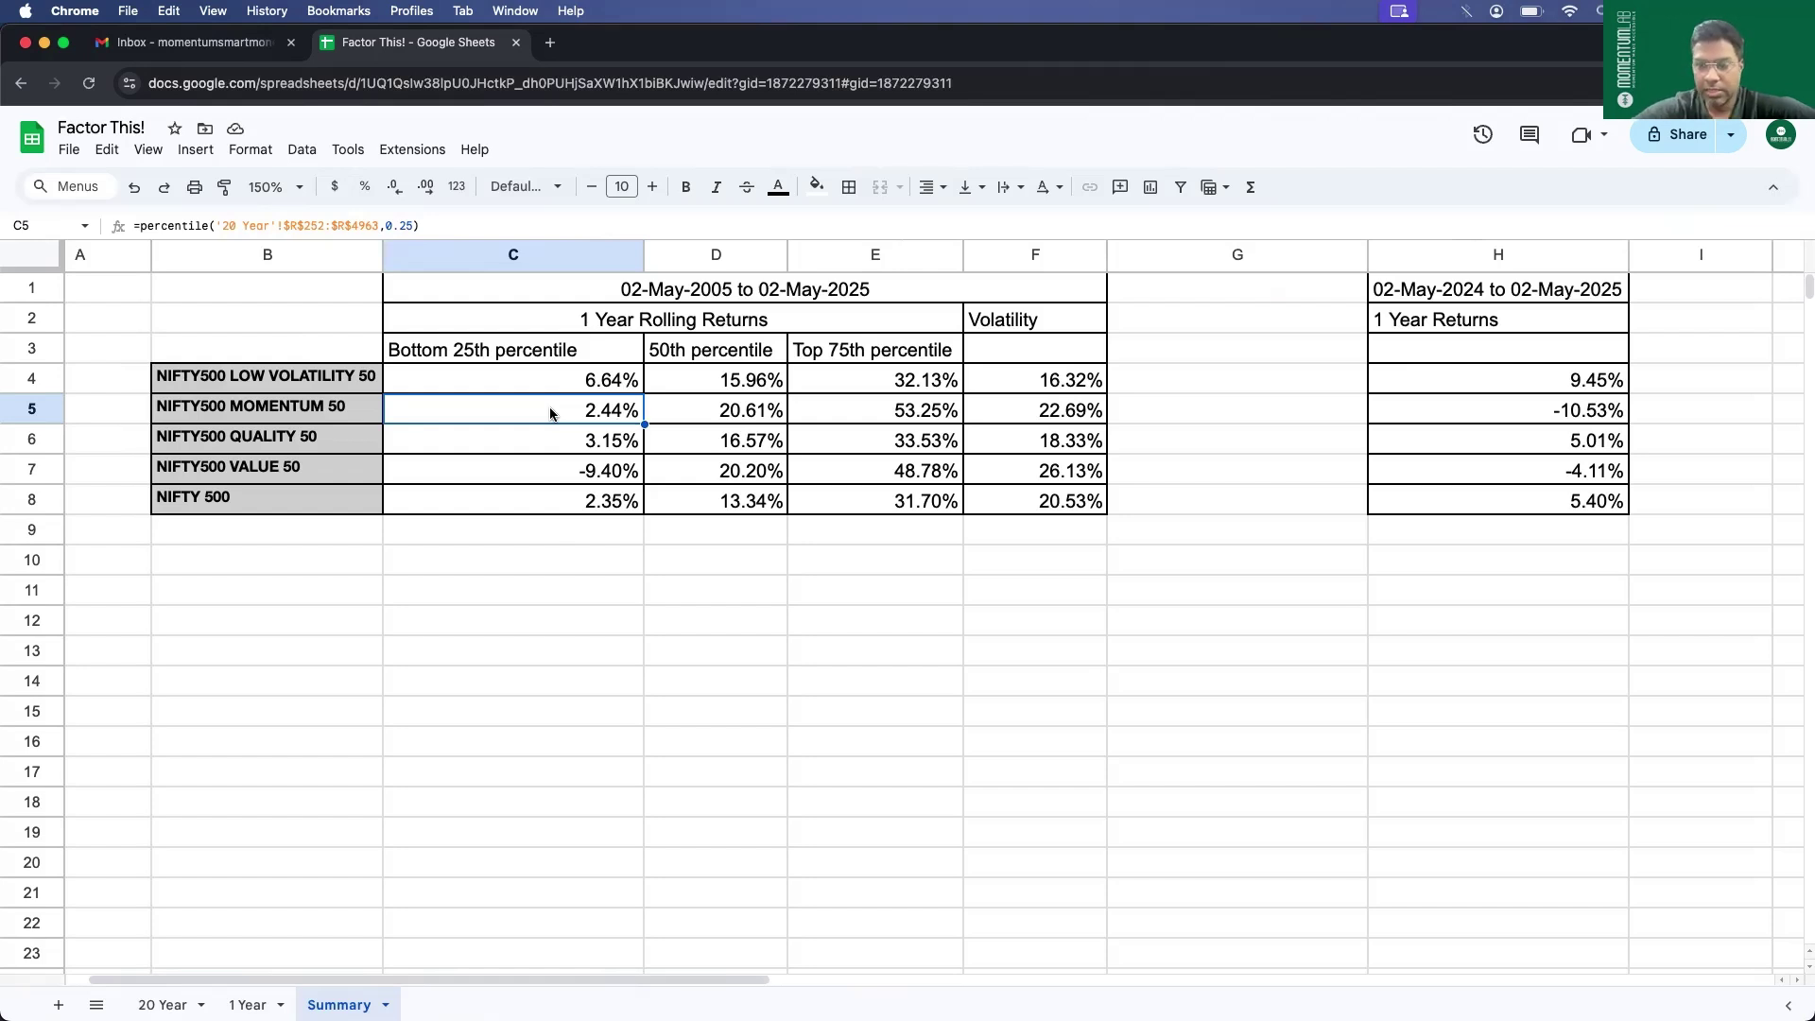
left_click(577, 388)
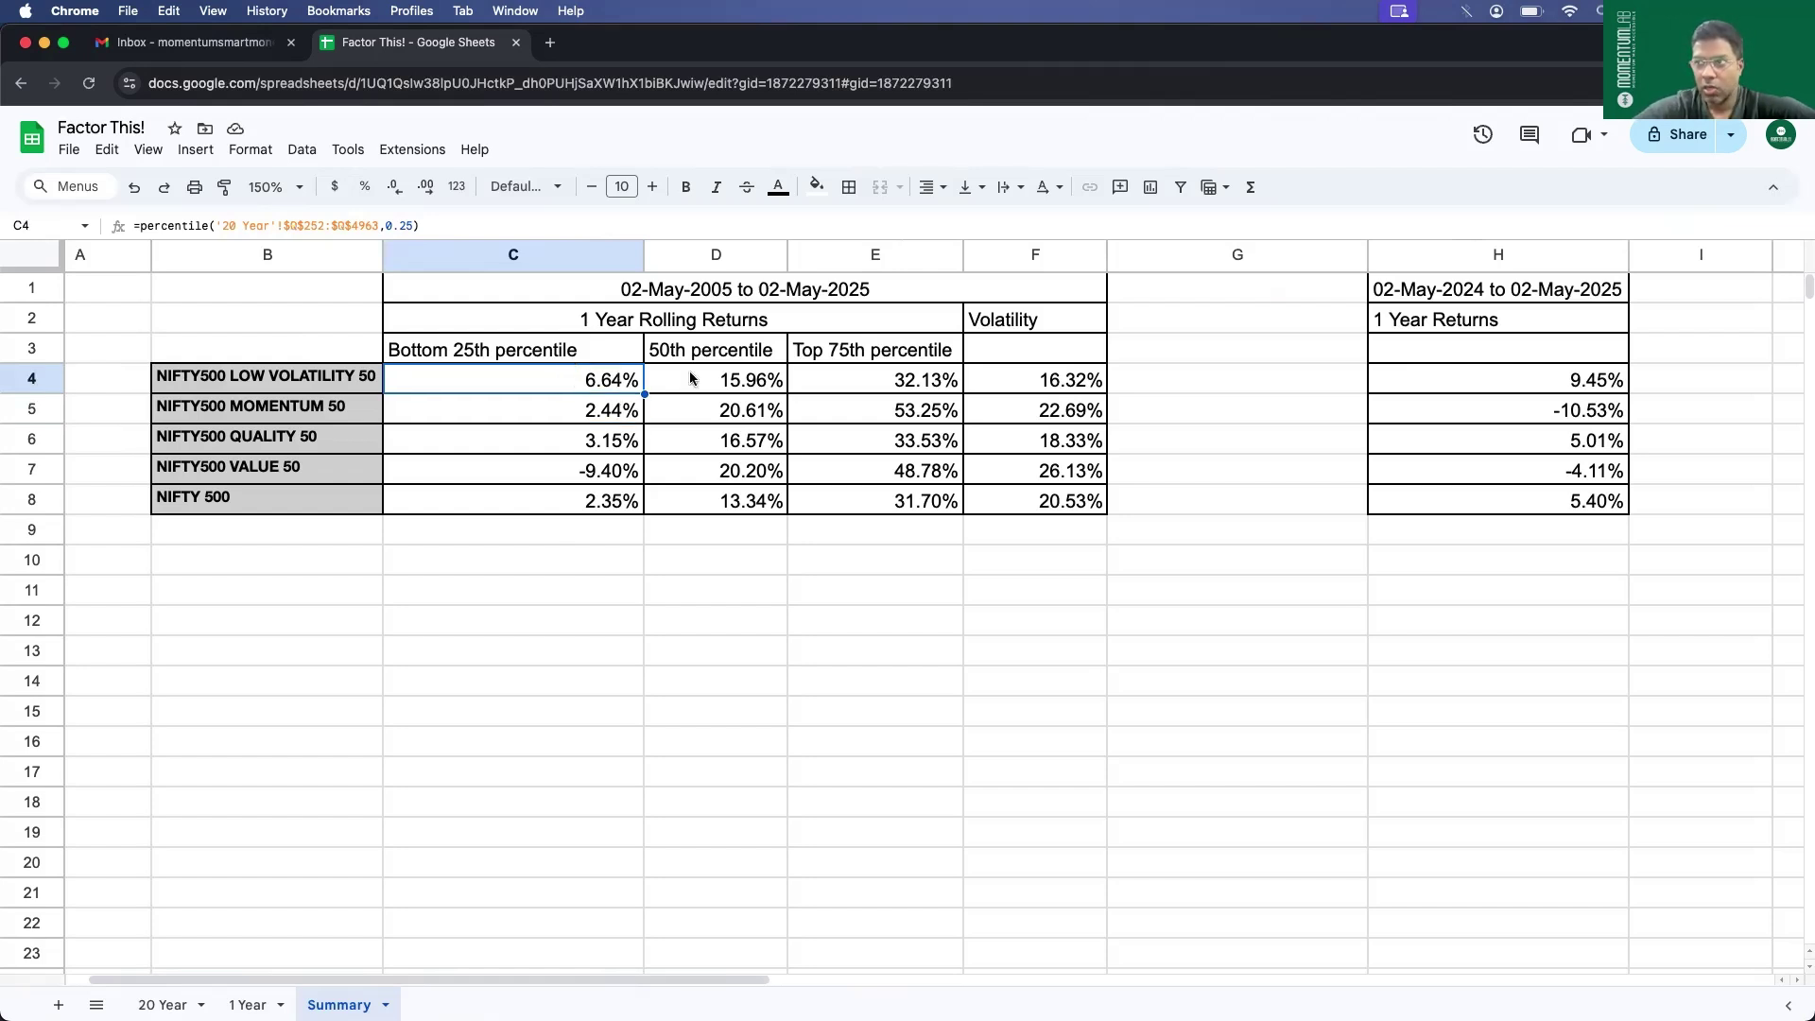
left_click(704, 383)
left_click(814, 383)
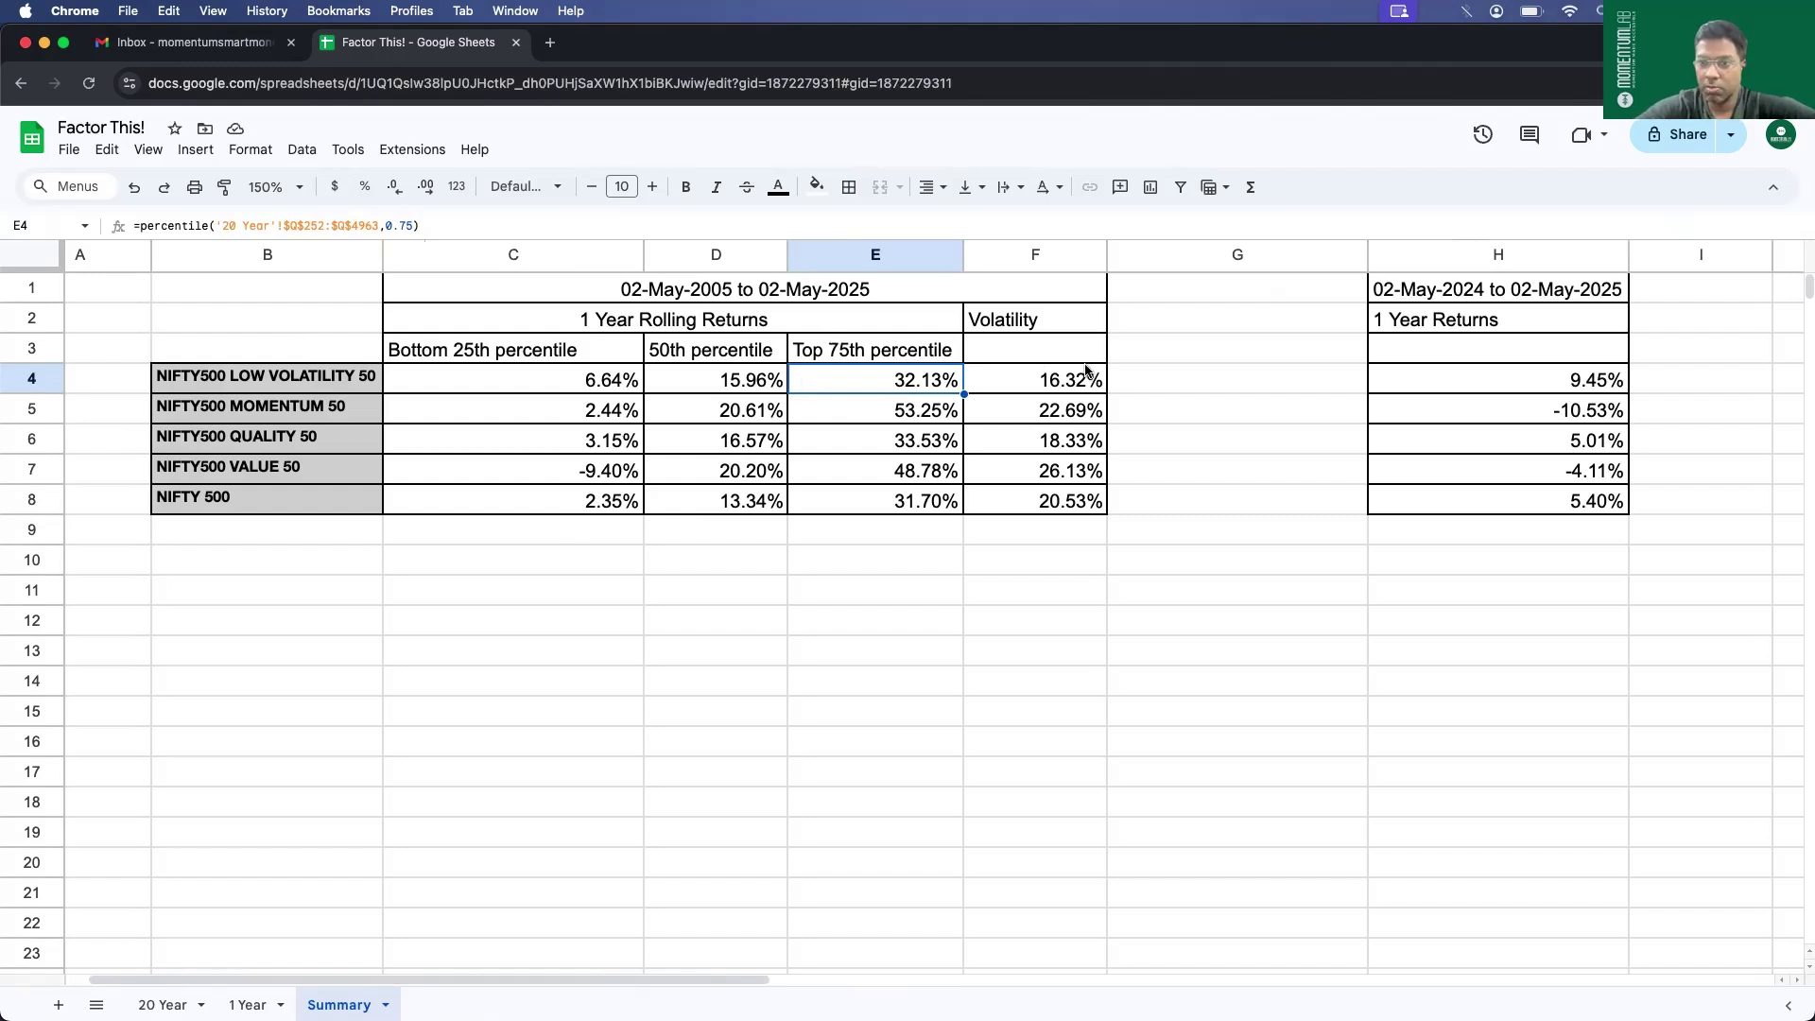
- Calculate each index's 50th percentile return divided by its volatility in column G with =D4/F4, filled from G4 down to G8
left_click(1149, 386)
type("=")
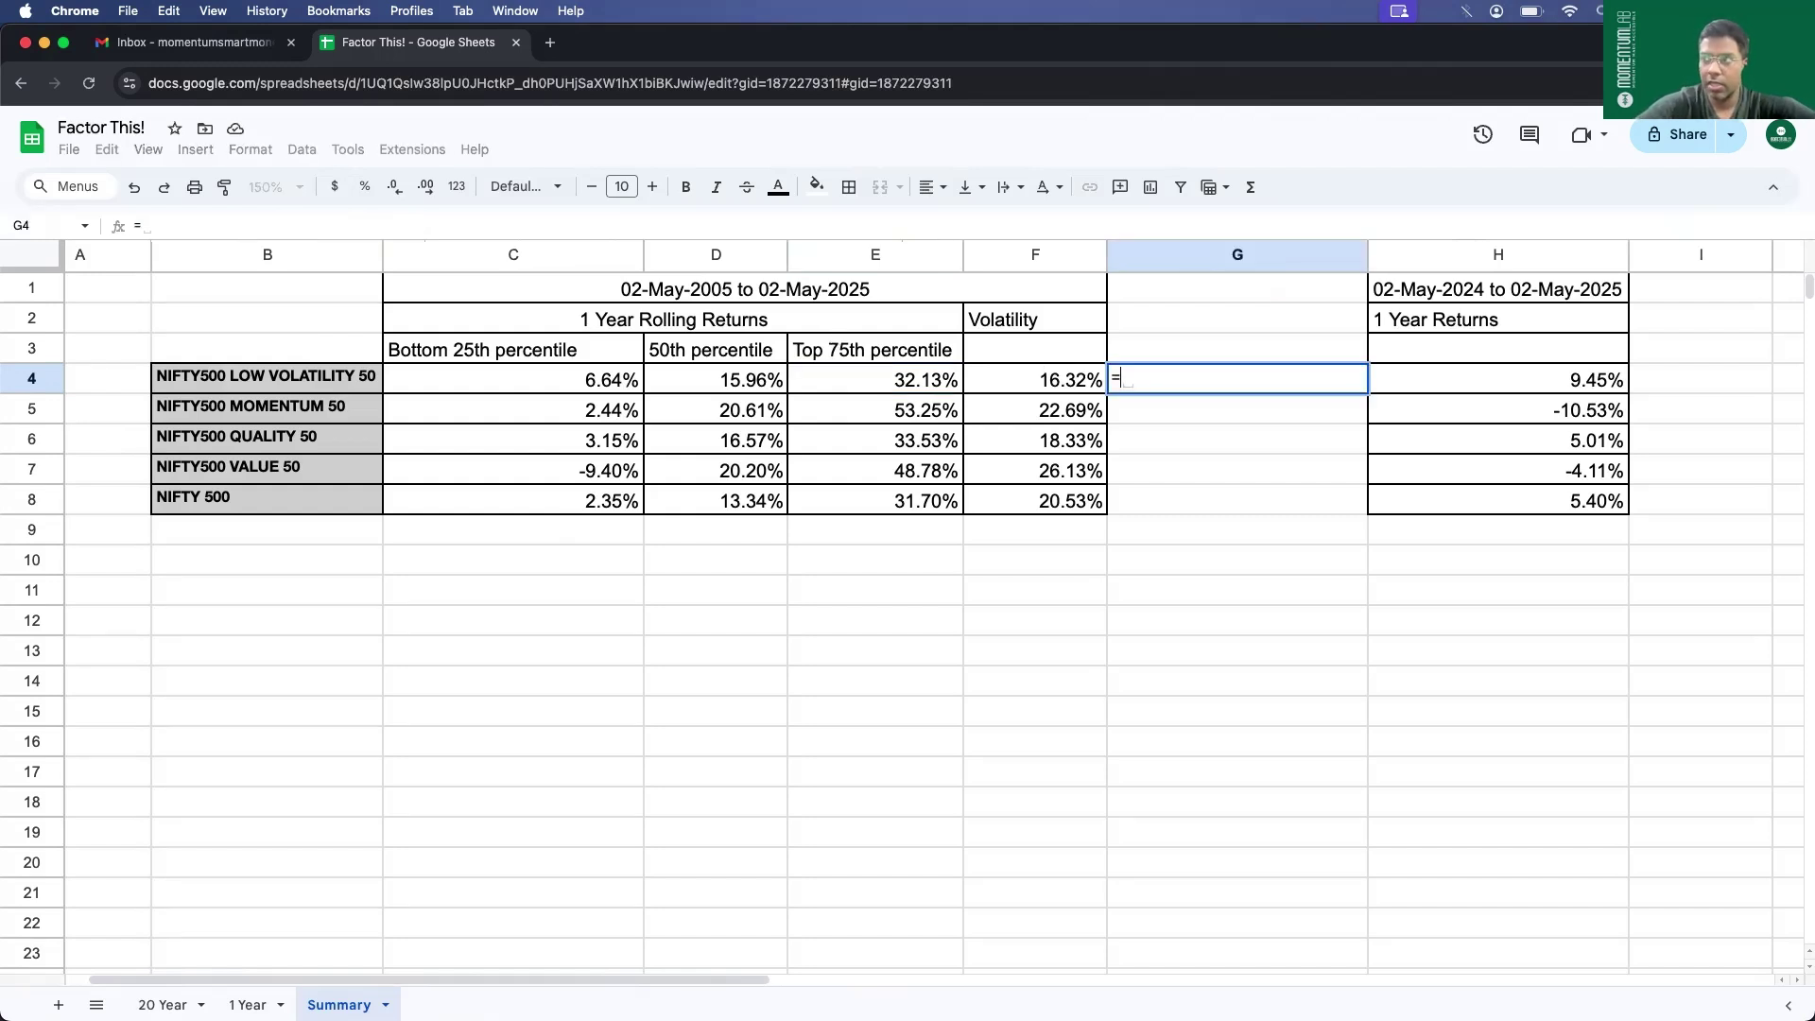
left_click(768, 383)
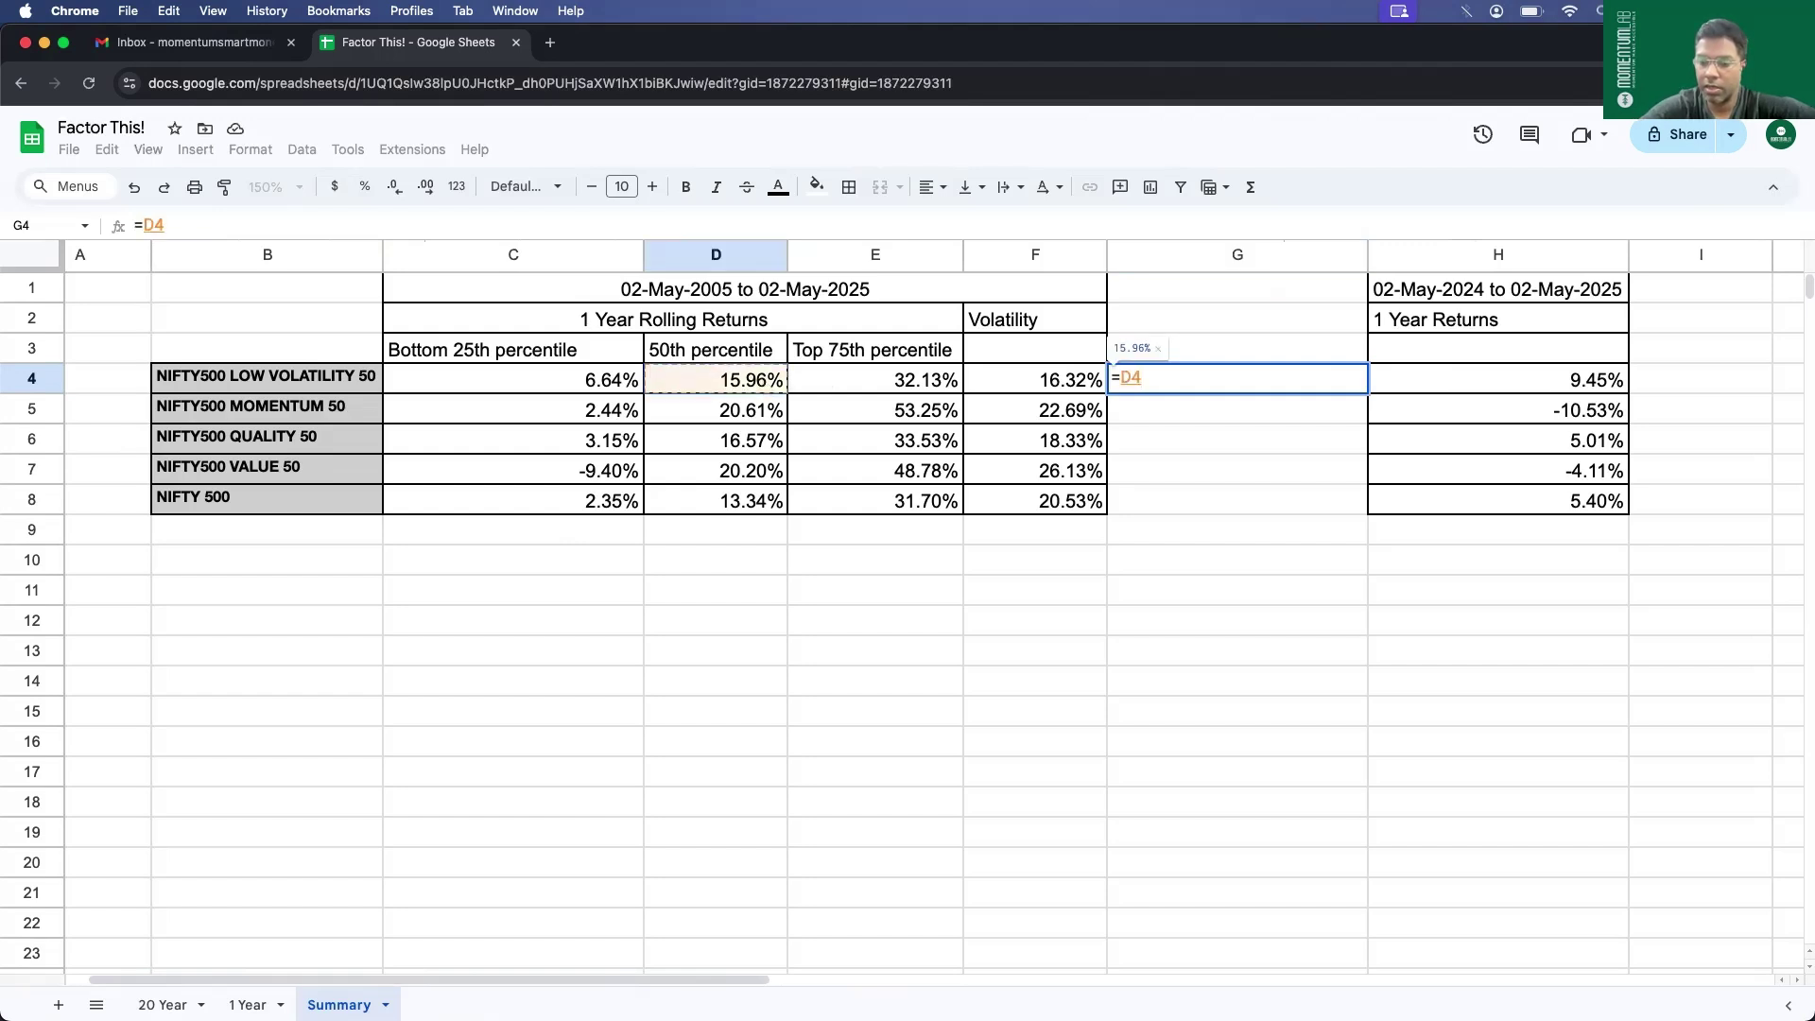
type("/")
left_click(1047, 387)
key("Return")
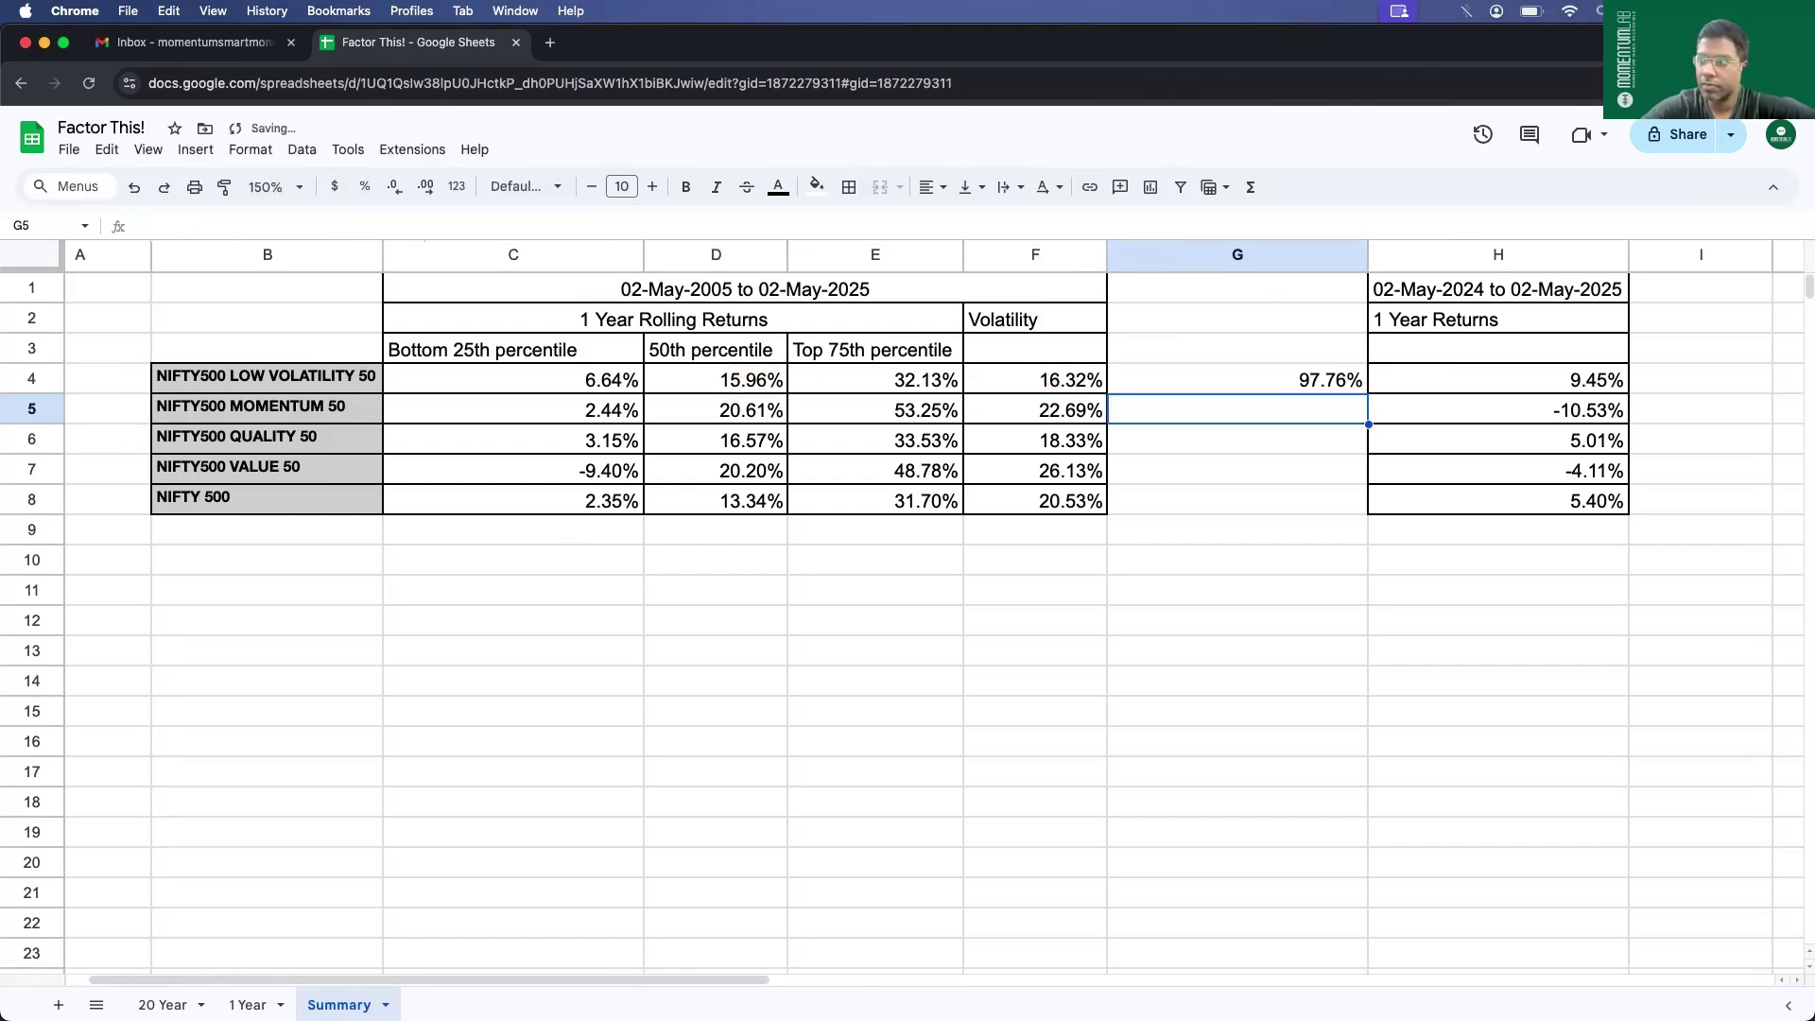
left_click(1317, 379)
left_click_drag(1368, 394, 1335, 494)
- Review the return-to-volatility ratios in column G and compare the volatility values of the five indices
left_click(1232, 435)
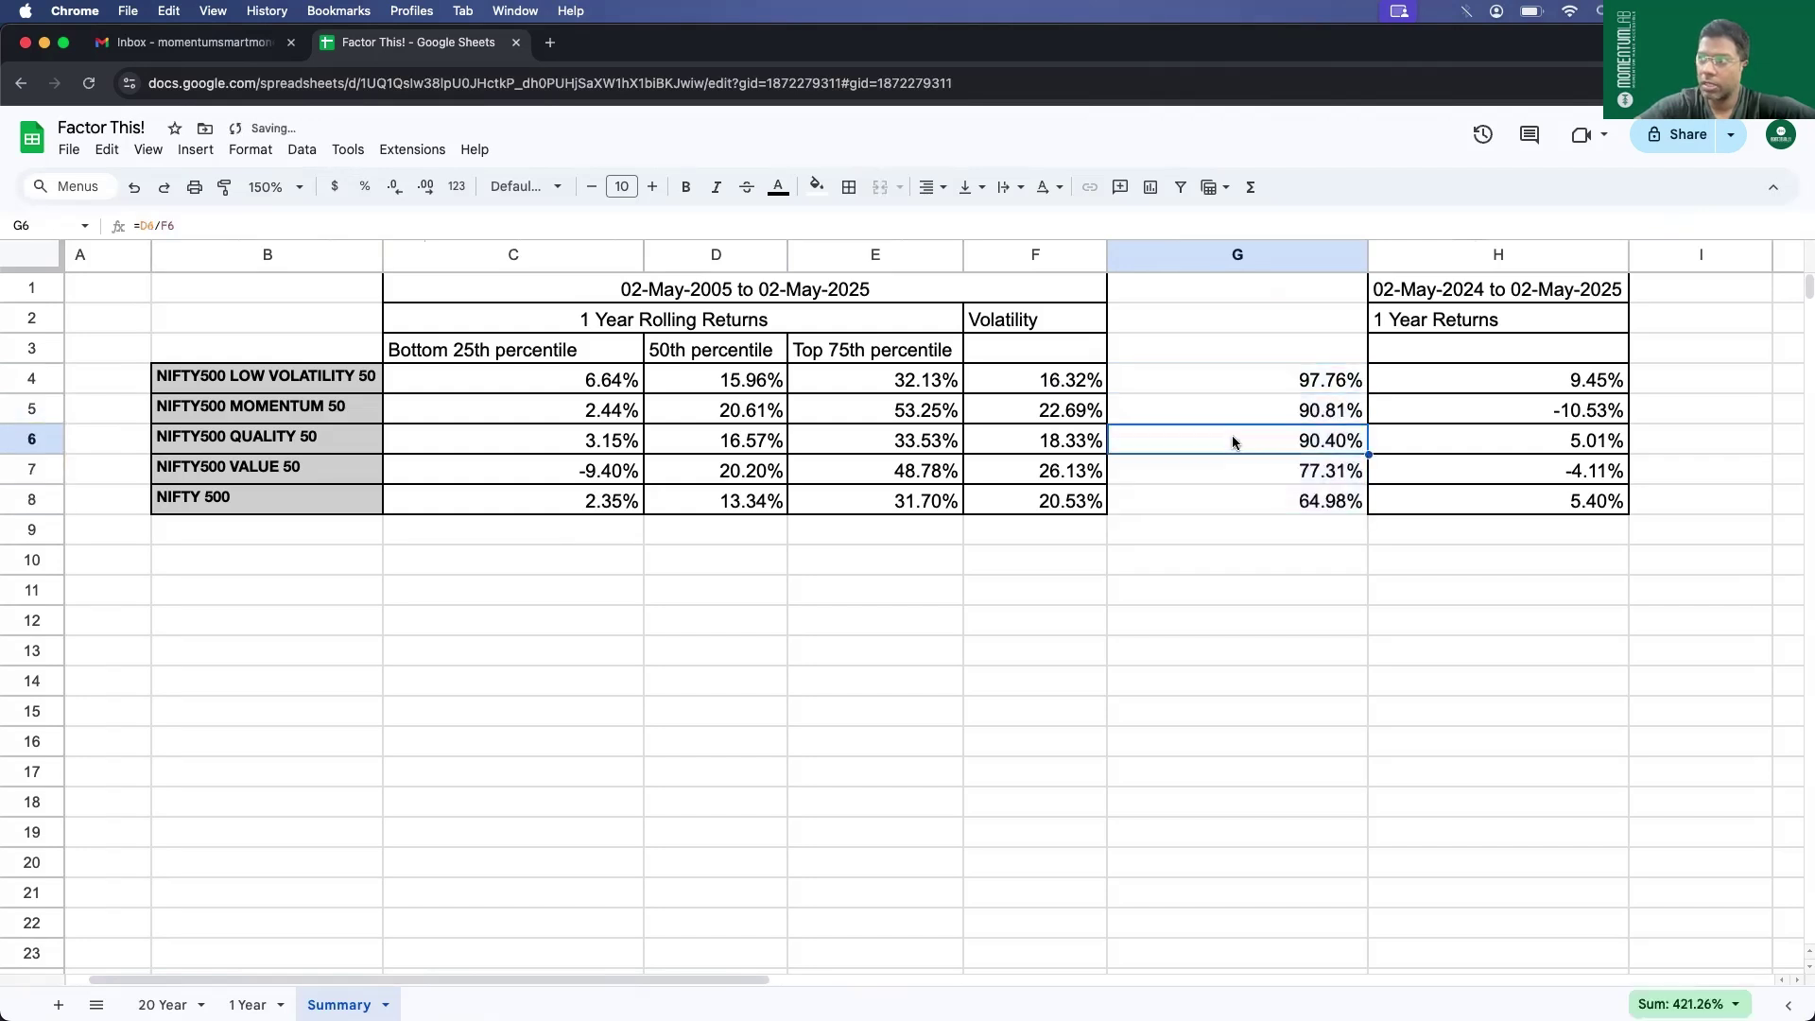
left_click(1224, 378)
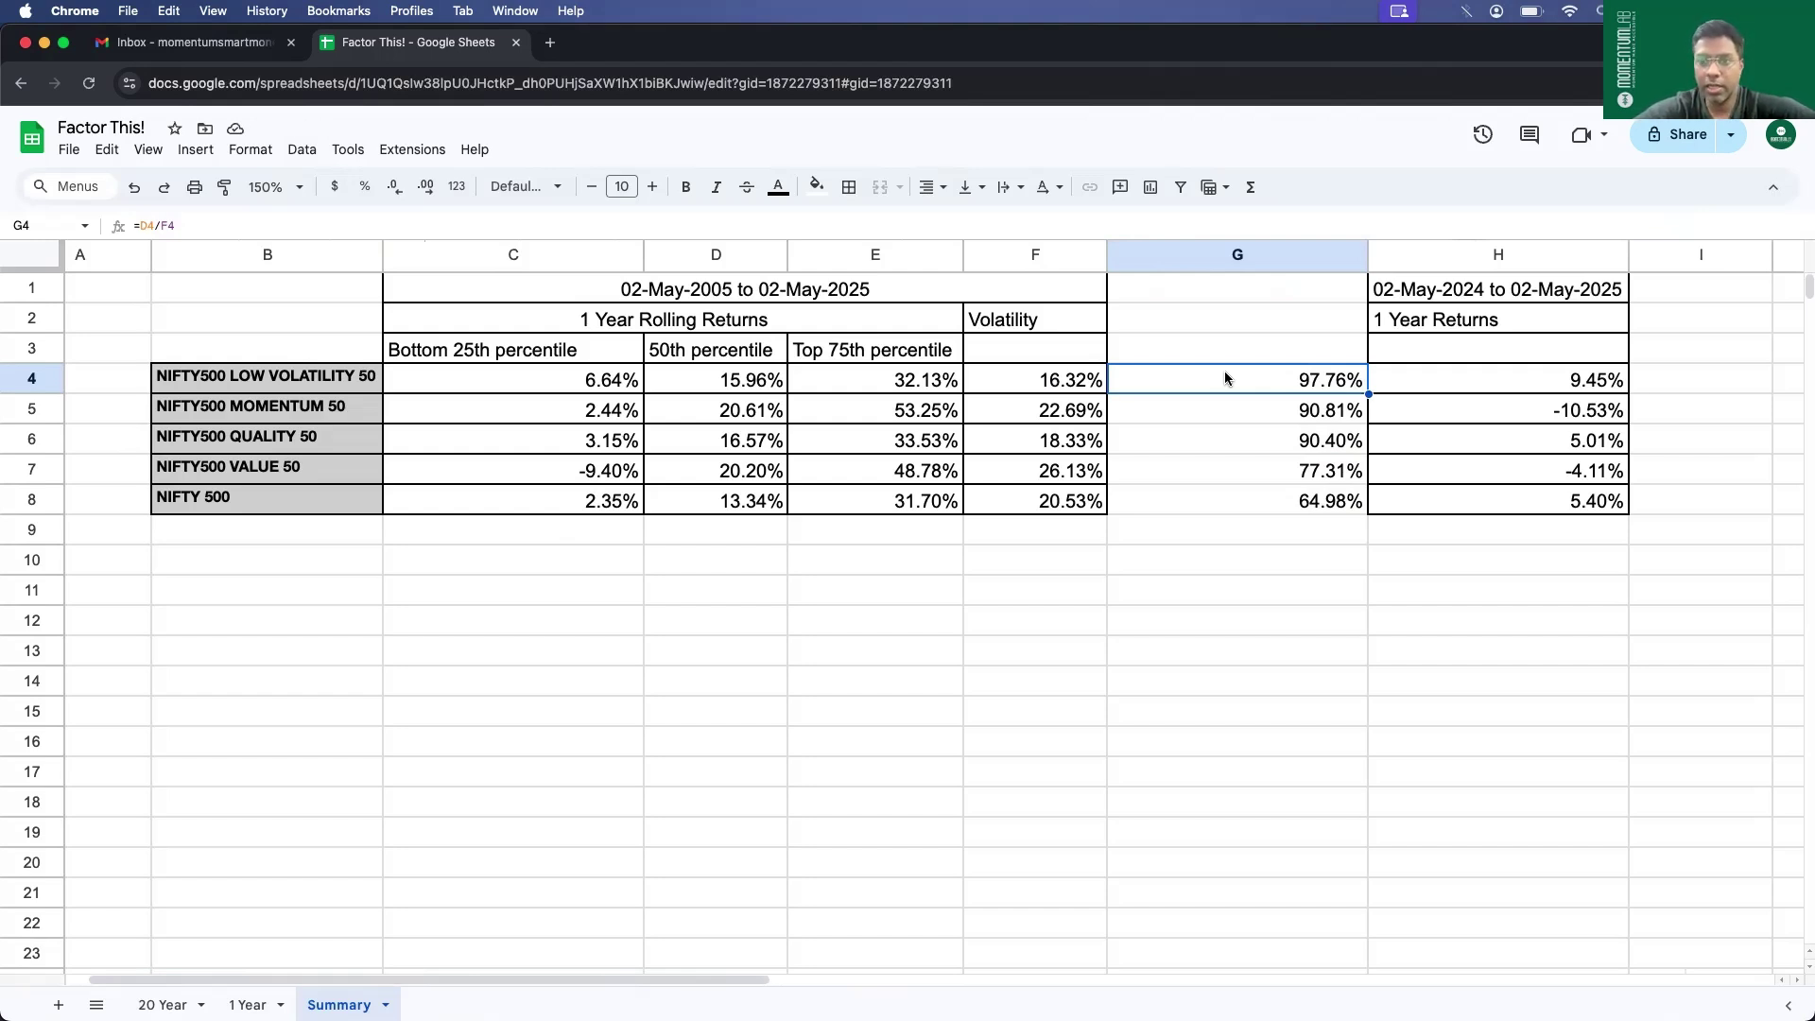
left_click(1018, 383)
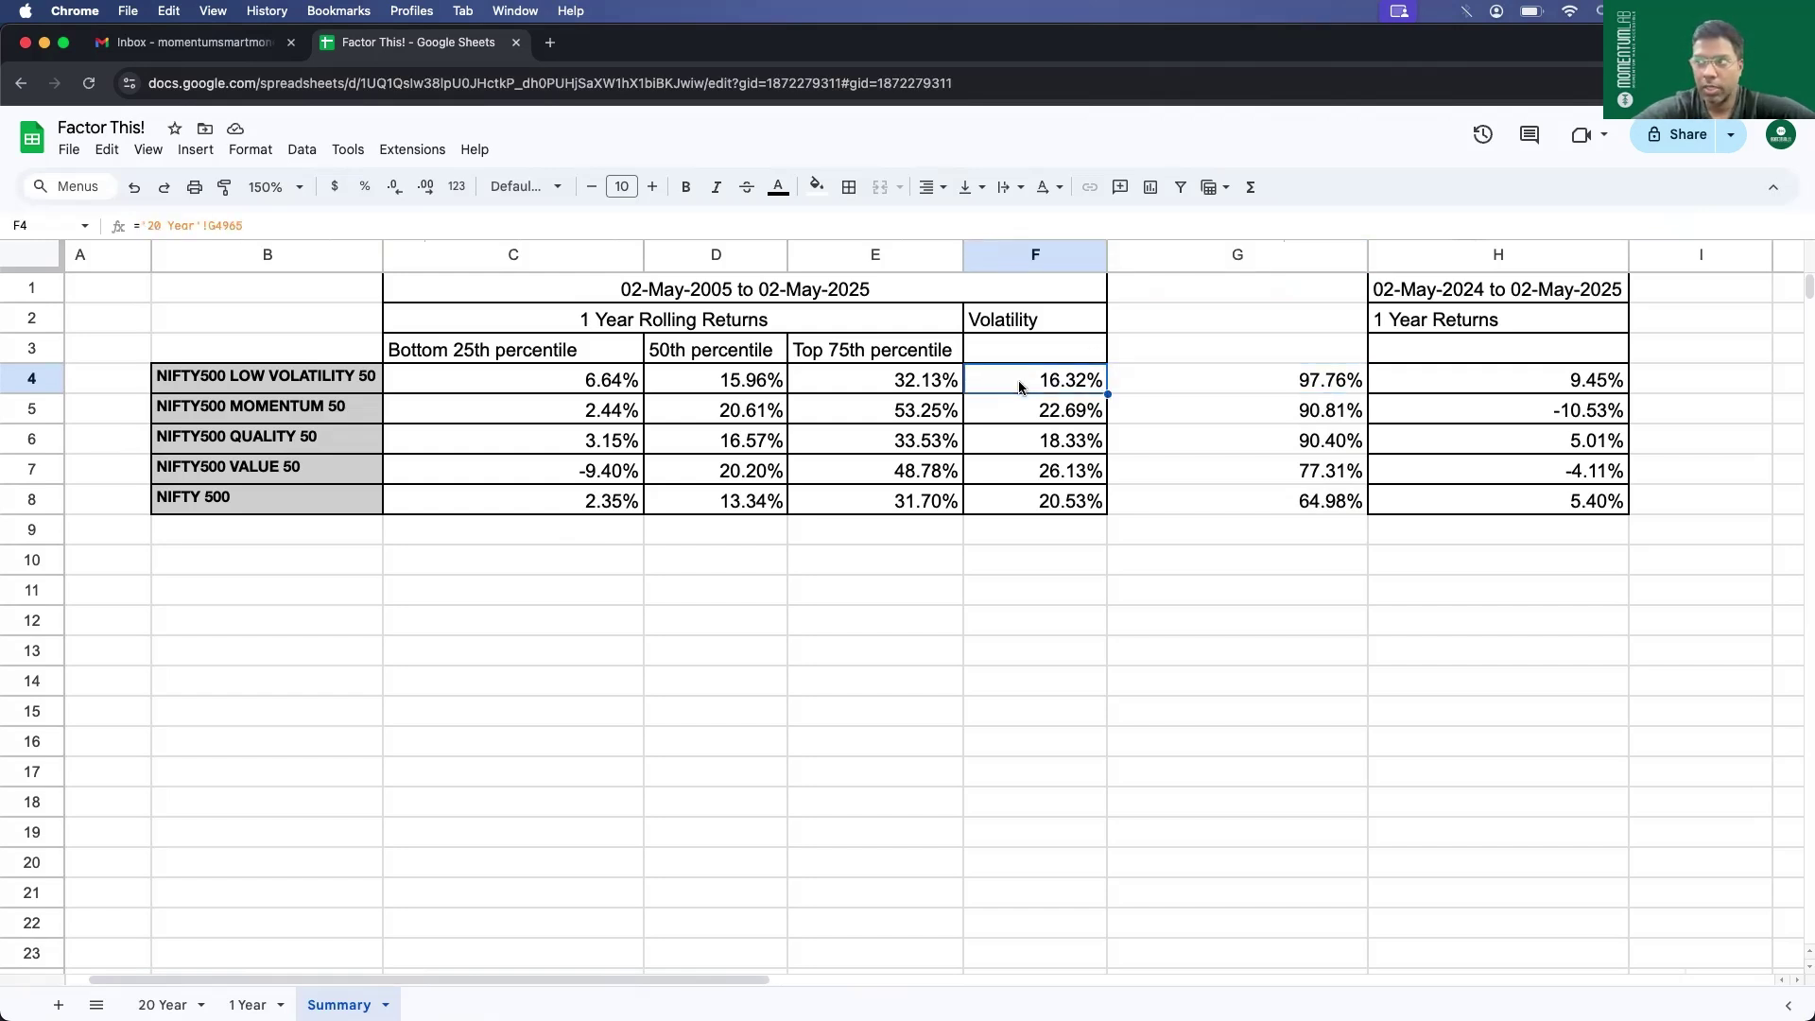
left_click(1023, 448)
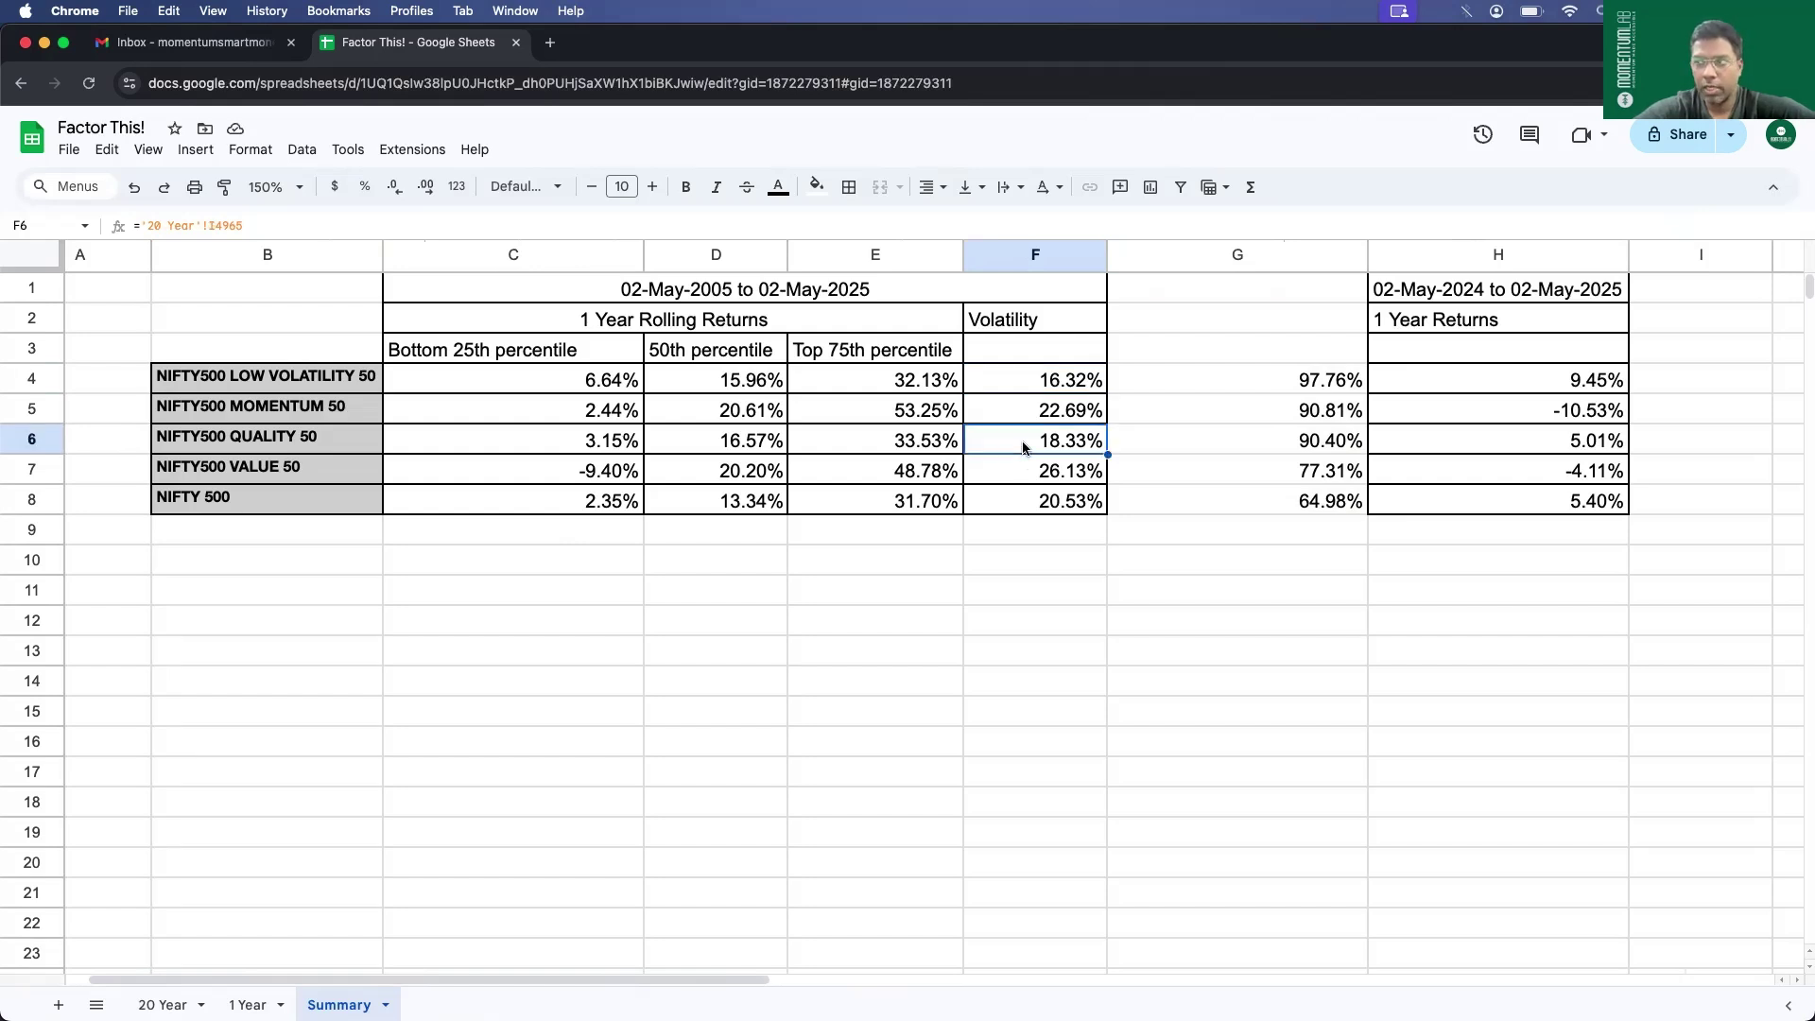
left_click(1034, 511)
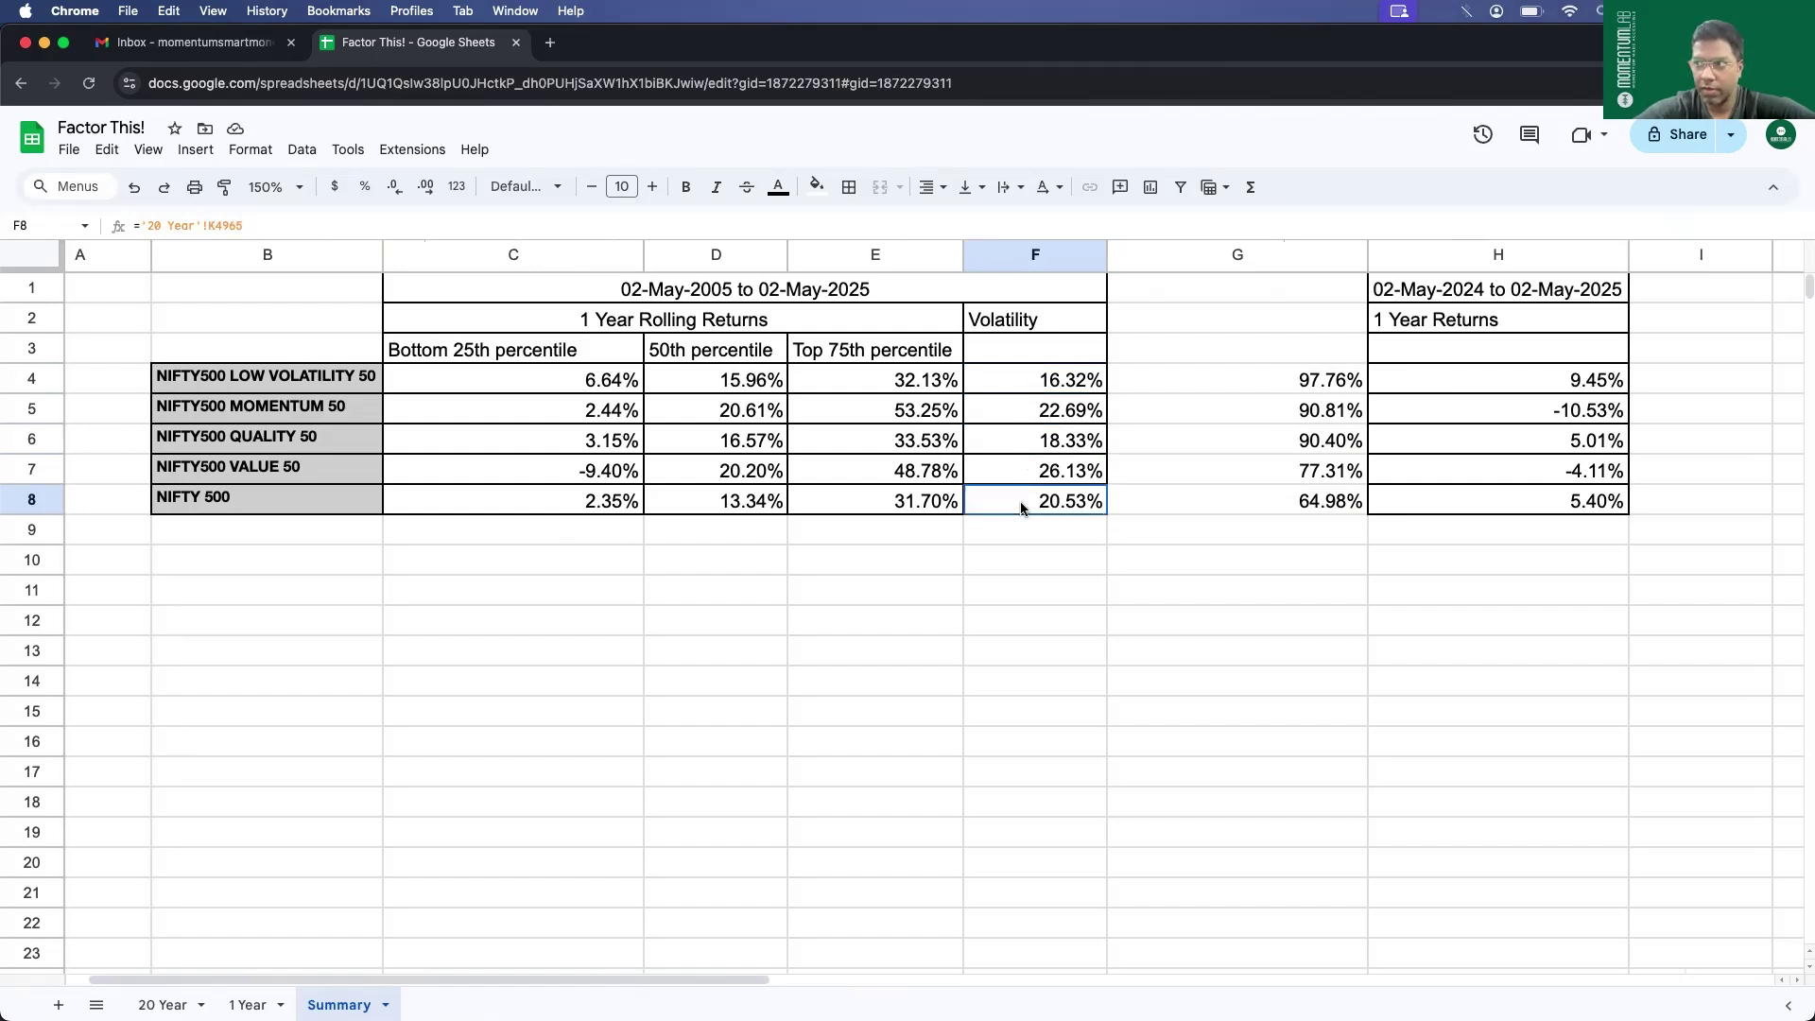
left_click(1030, 418)
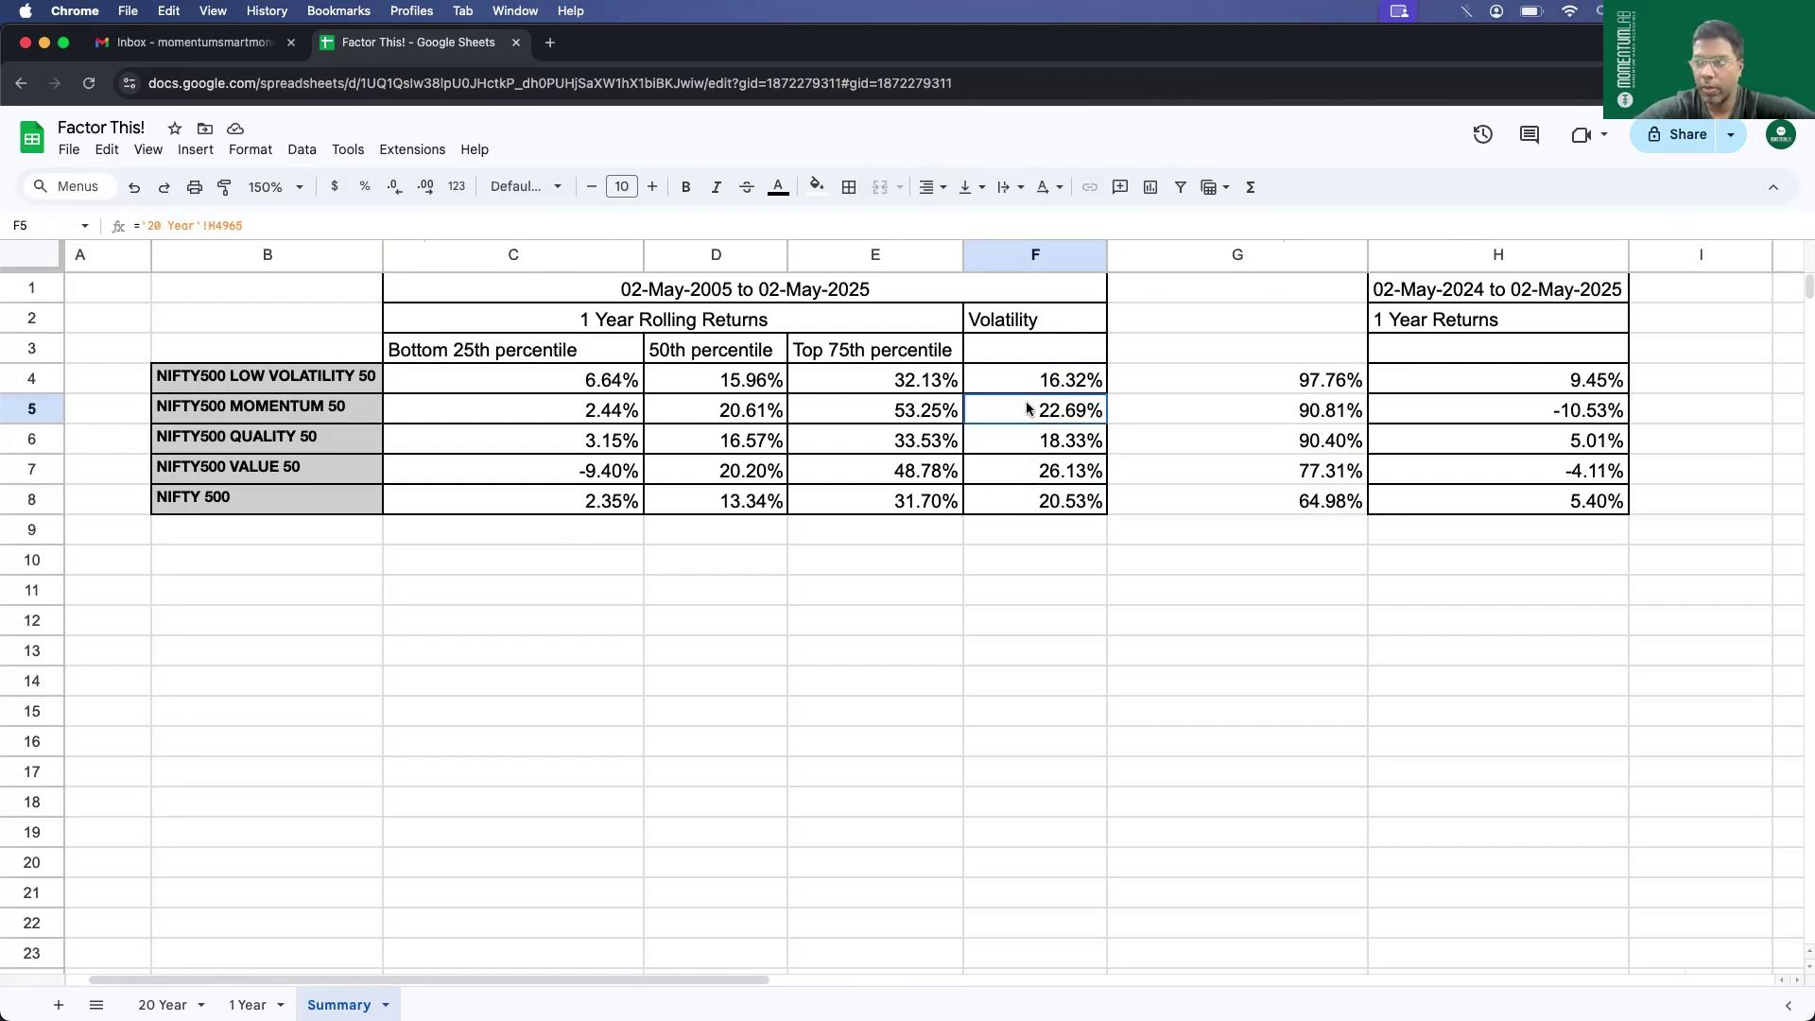
left_click(1022, 476)
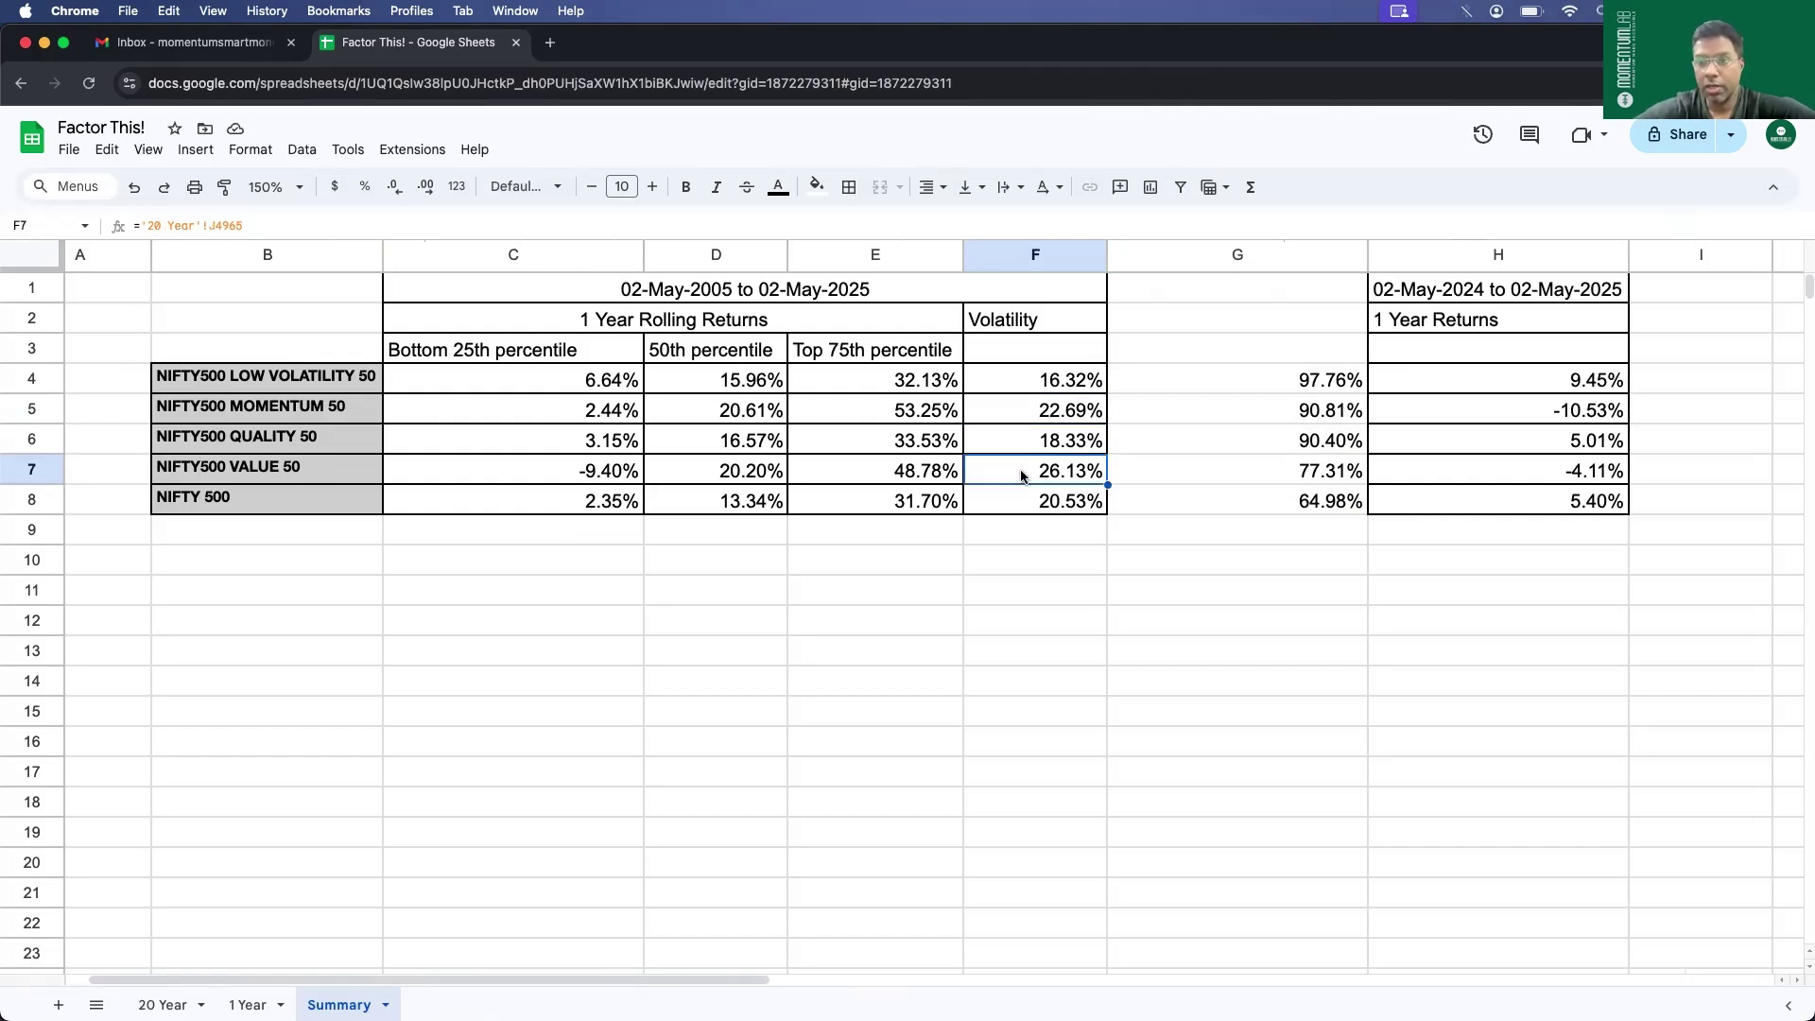
- Compare NIFTY500 VALUE 50 with NIFTY500 MOMENTUM 50 on their bottom 25th and top 75th percentile rolling returns
left_click(551, 474)
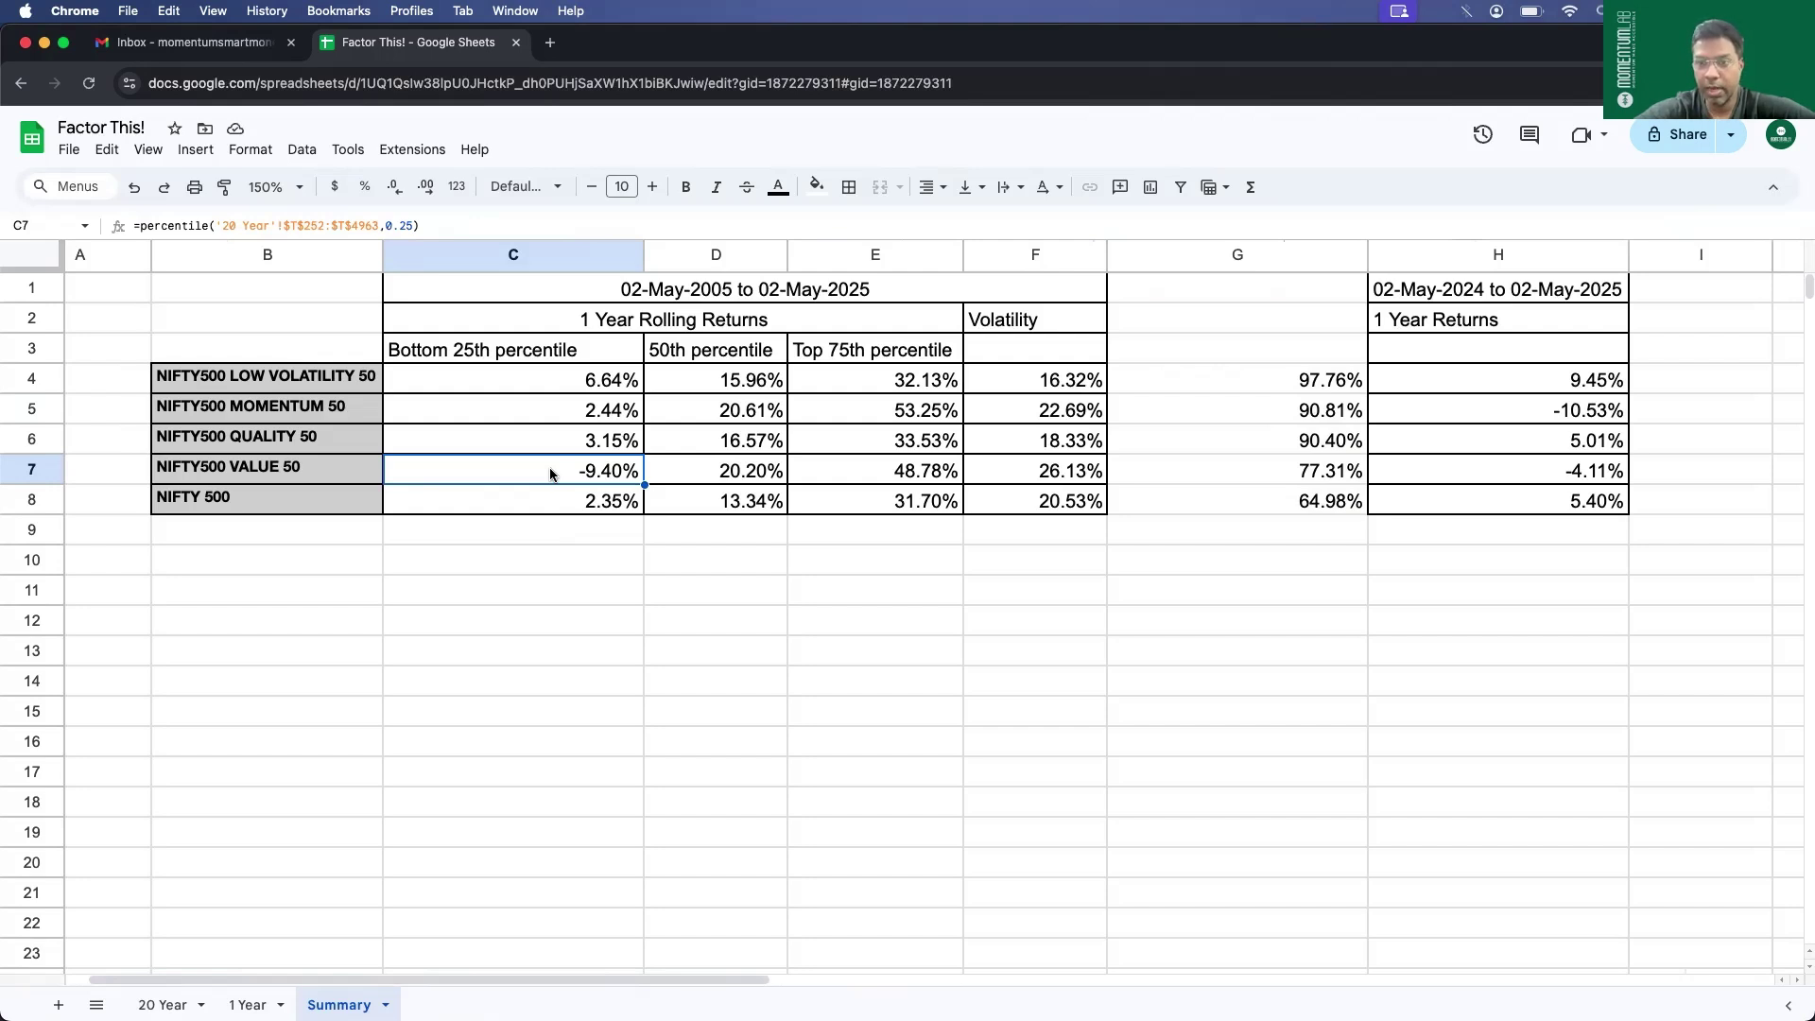
left_click(831, 473)
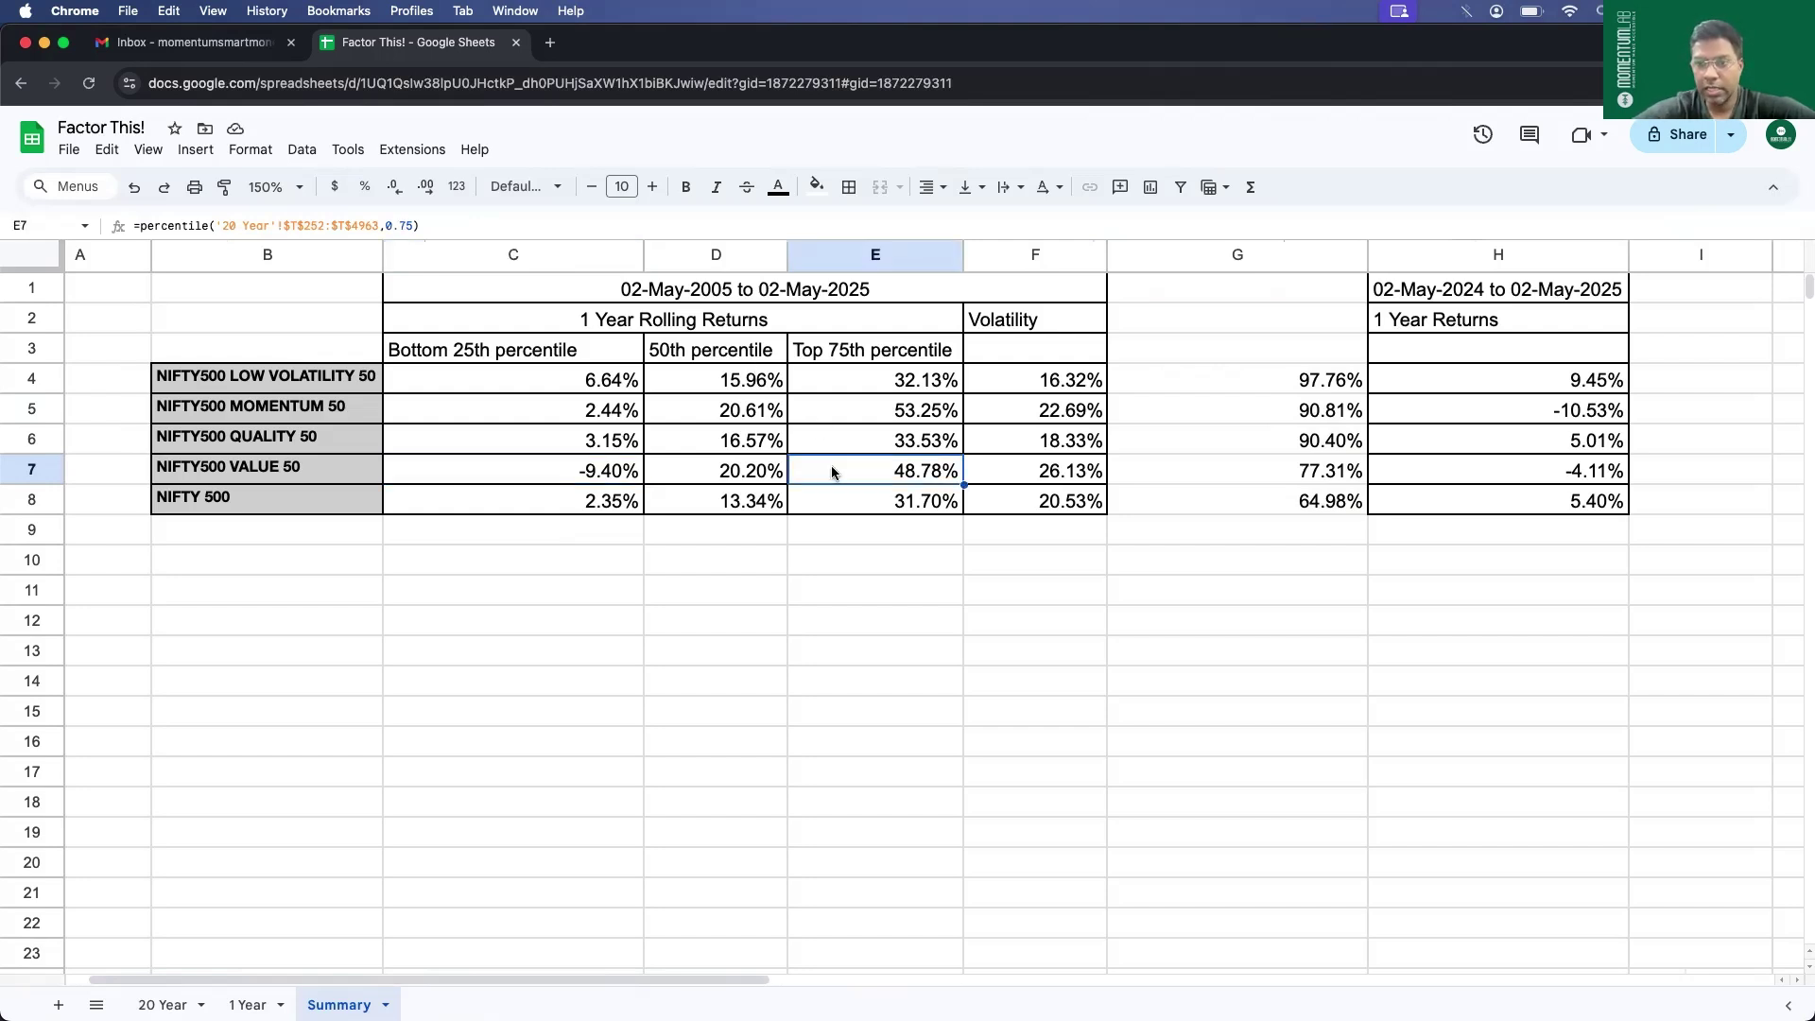
left_click(841, 416)
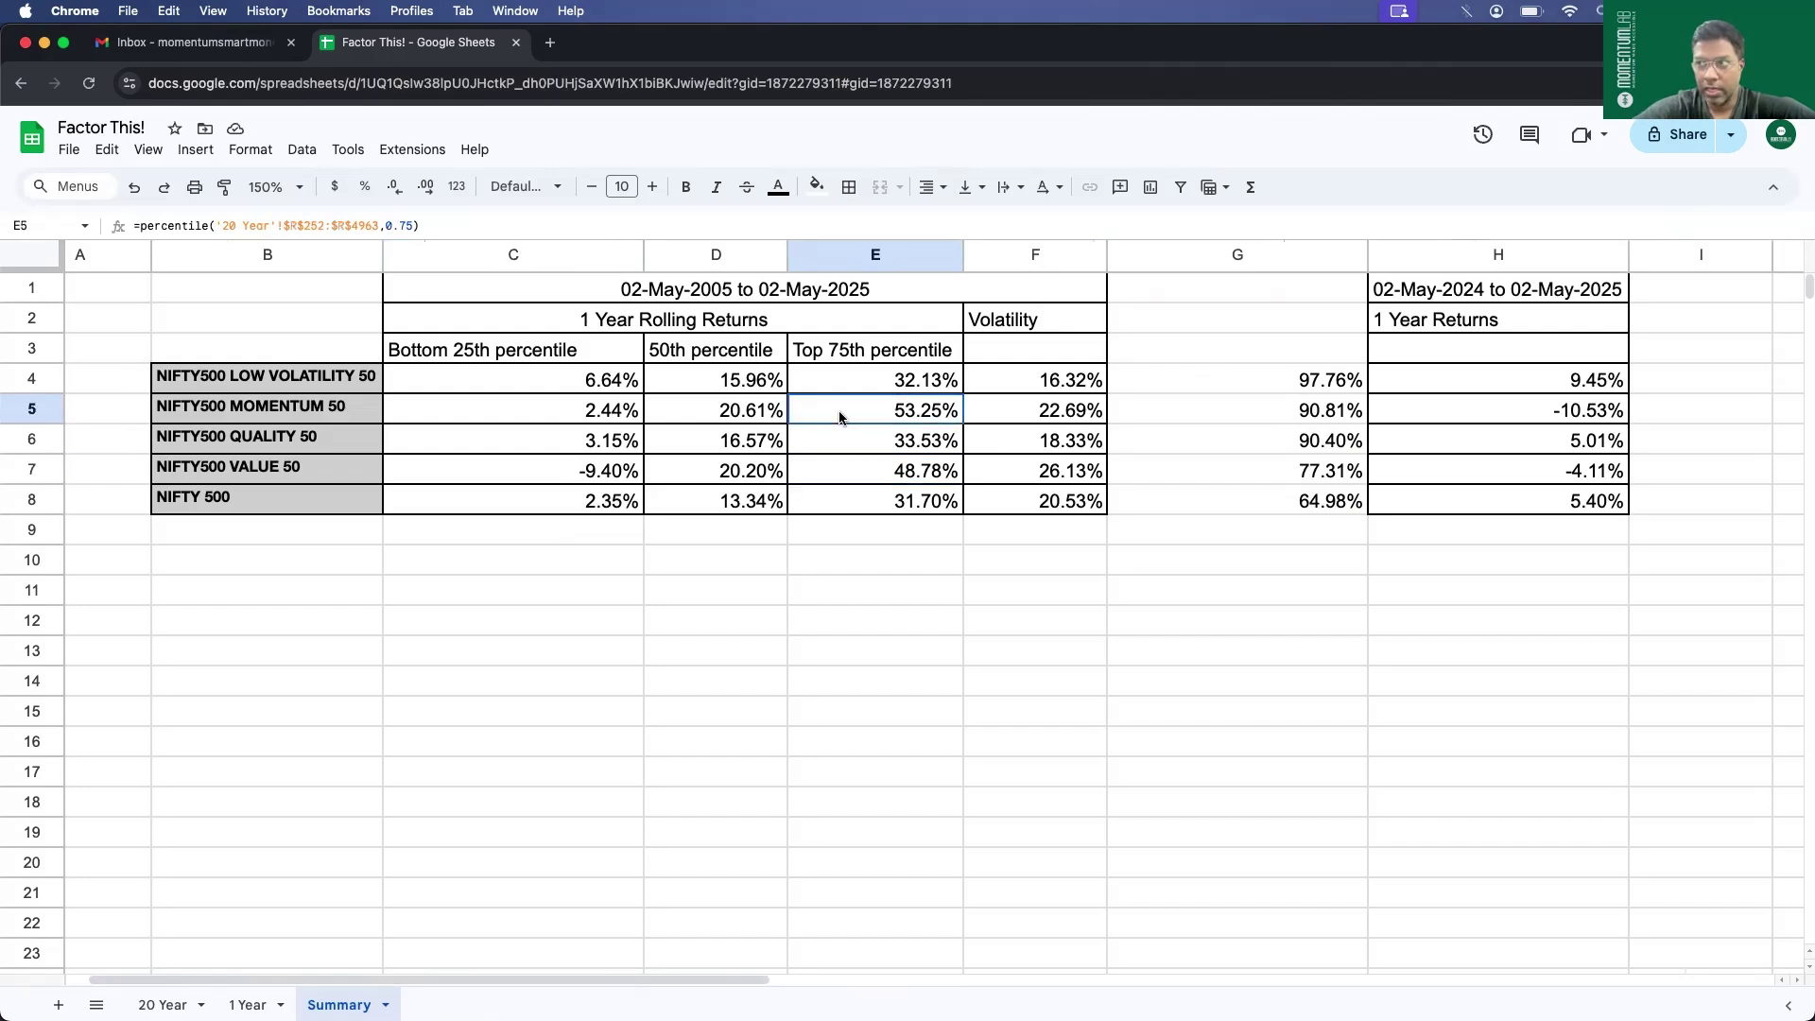
left_click(838, 477)
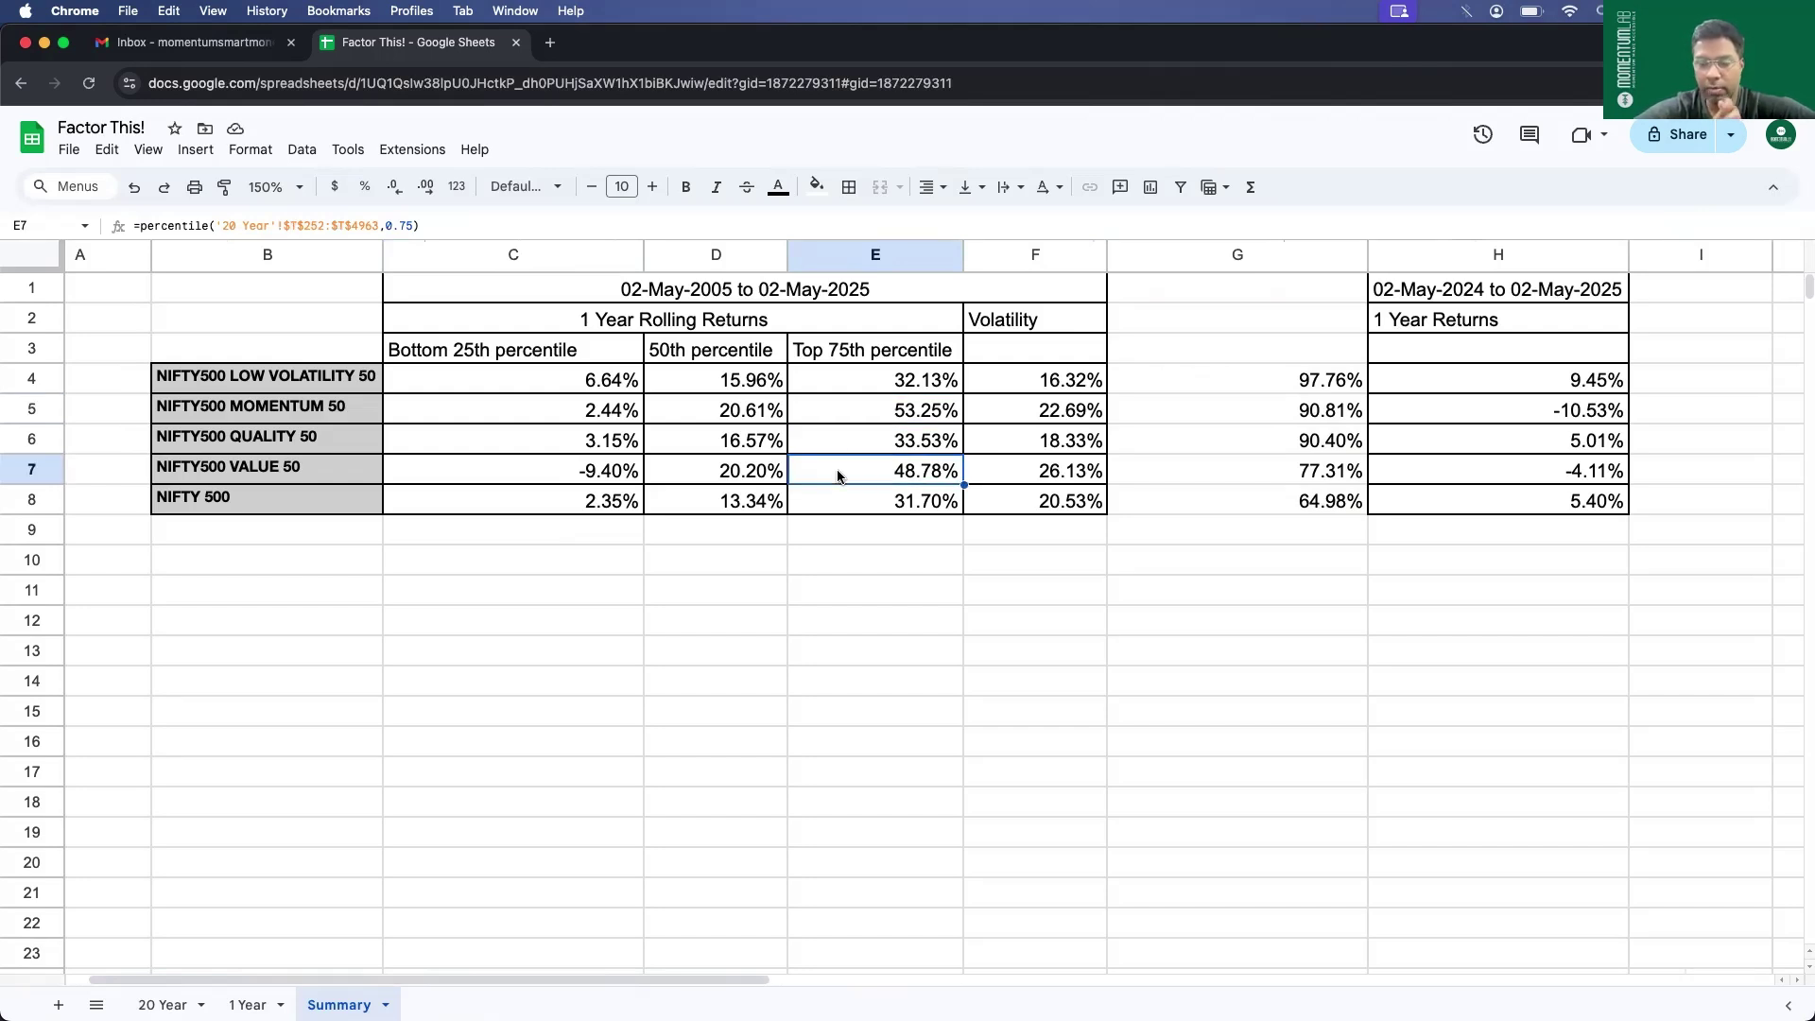
left_click(567, 477)
left_click(568, 411)
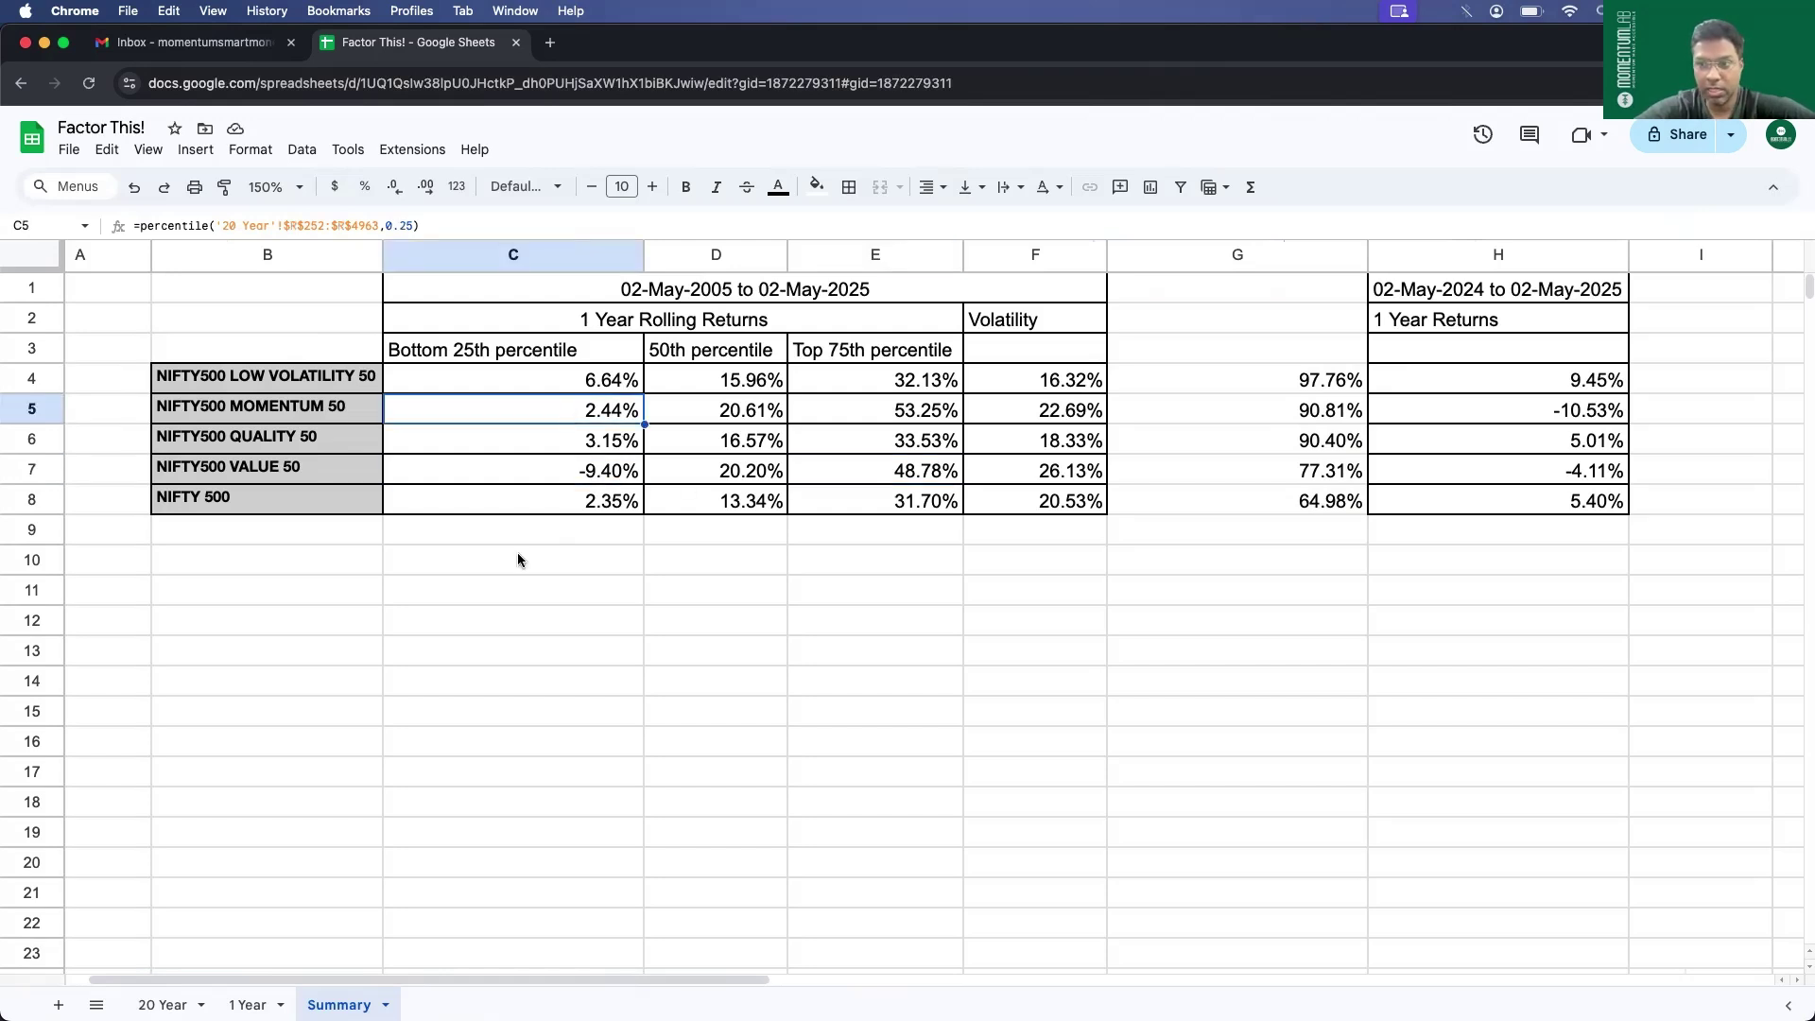
- Bring up the 20 Year NAV chart on the 20 Year sheet and set the sheet's zoom to 125%
left_click(165, 1003)
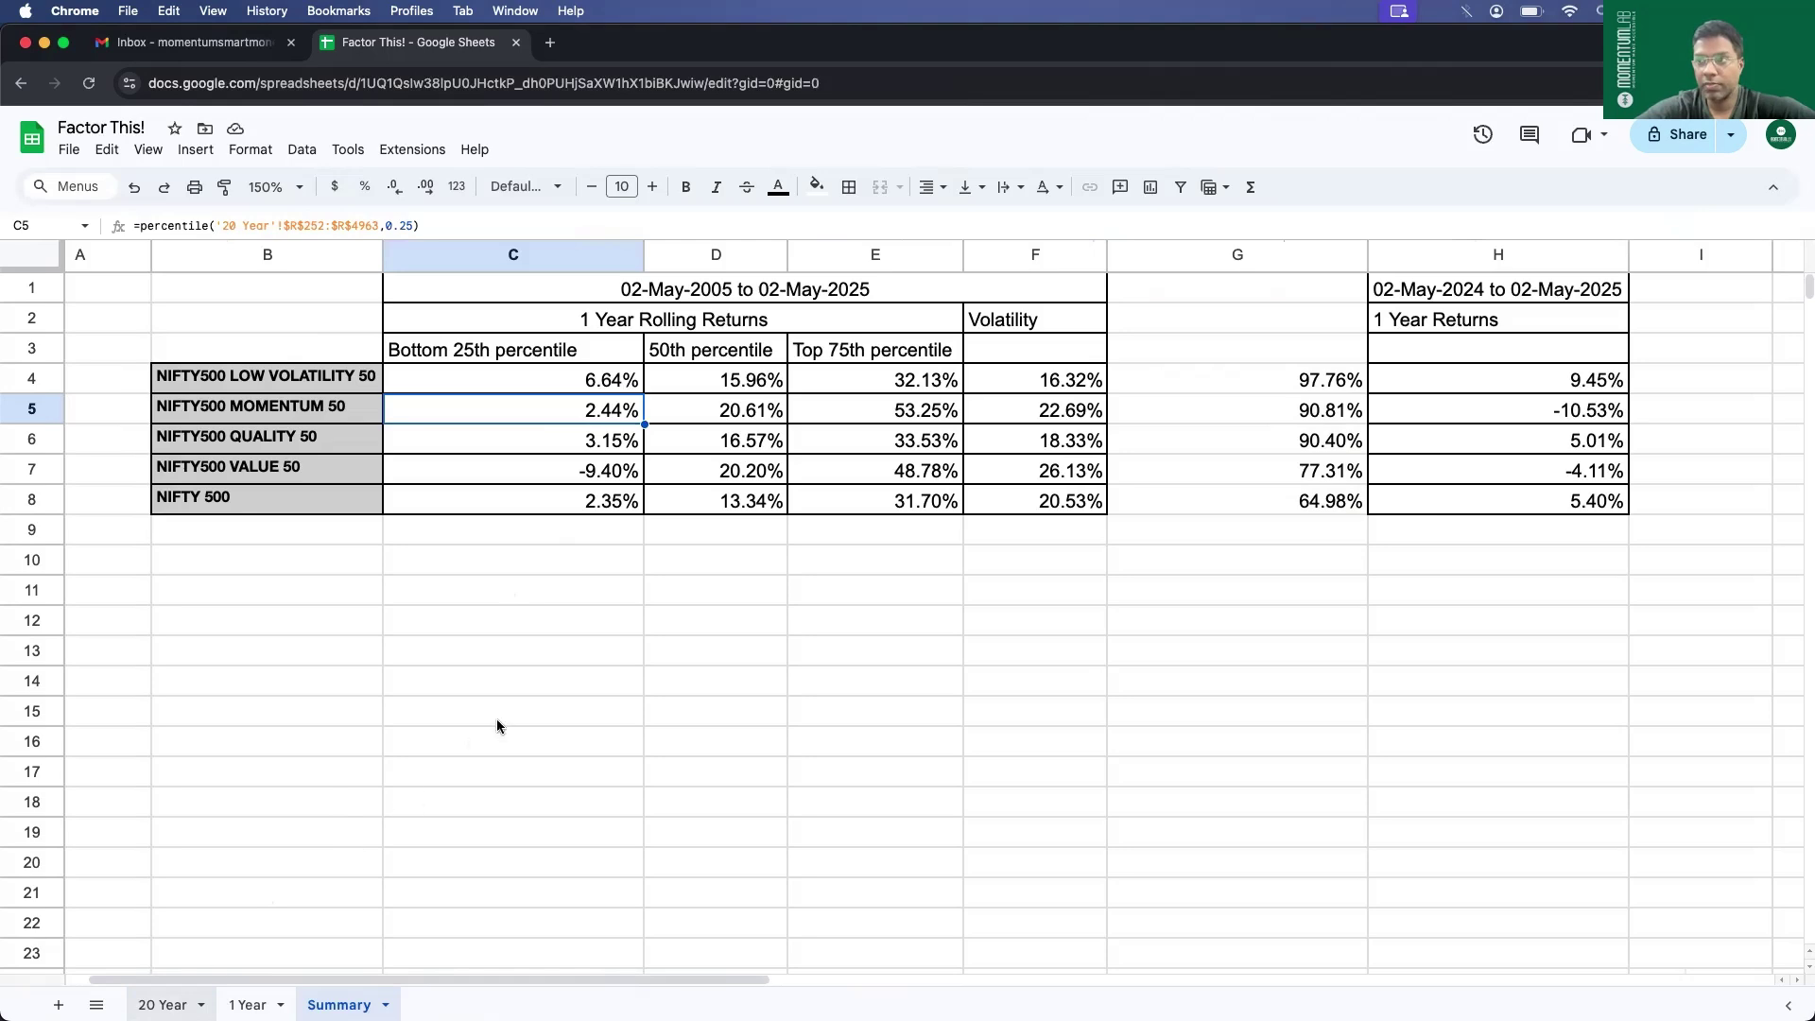
scroll(580, 687, "down", 5)
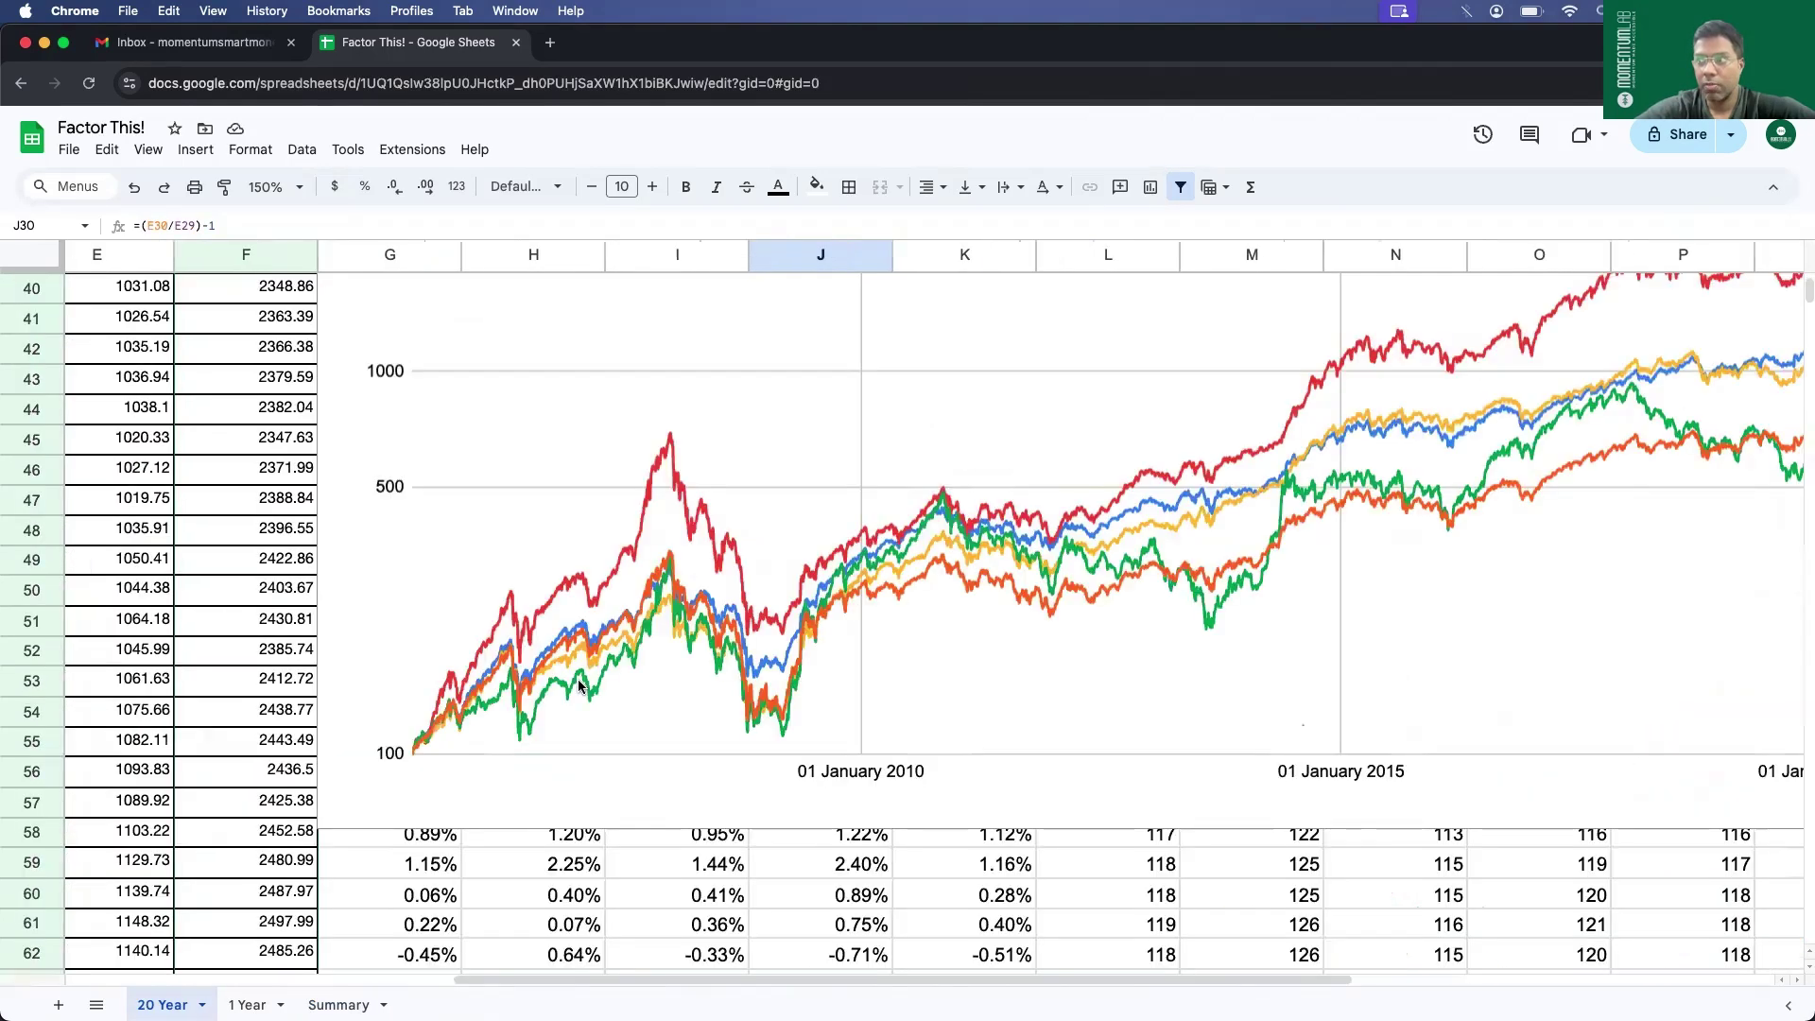
scroll(580, 688, "right", 3)
scroll(579, 688, "up", 3)
scroll(579, 687, "right", 1)
scroll(580, 687, "up", 1)
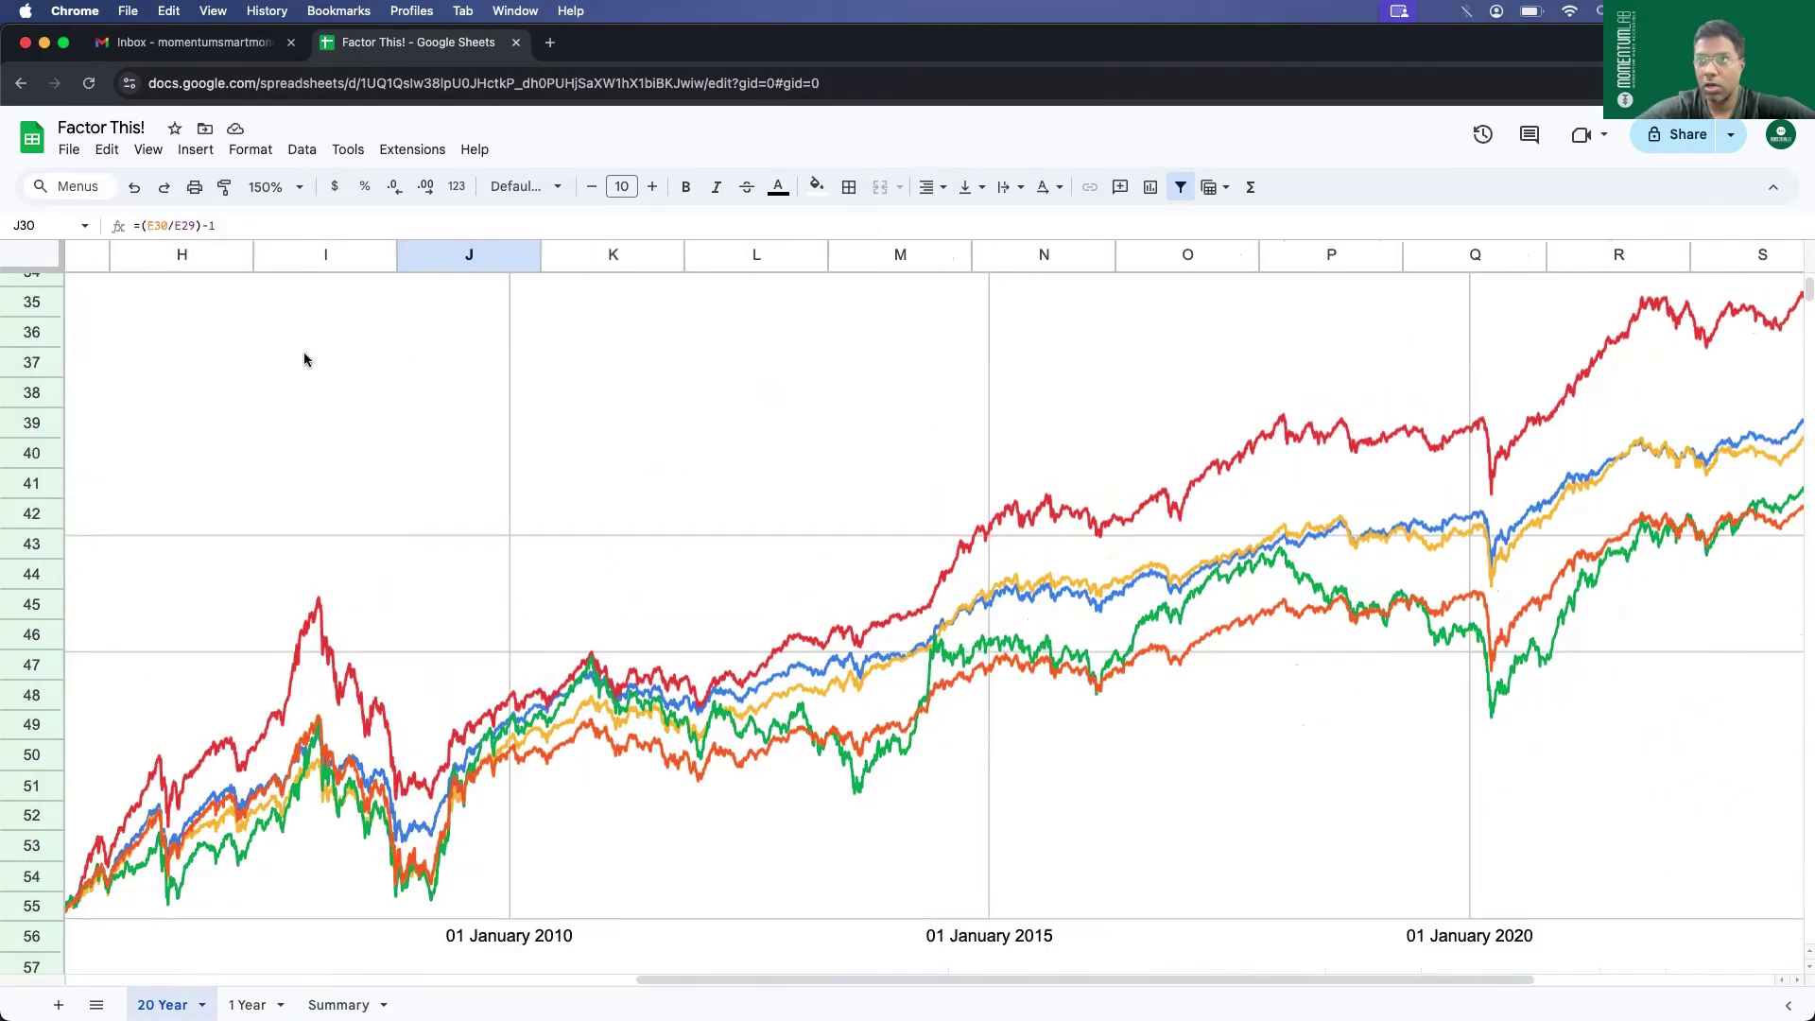
left_click(284, 186)
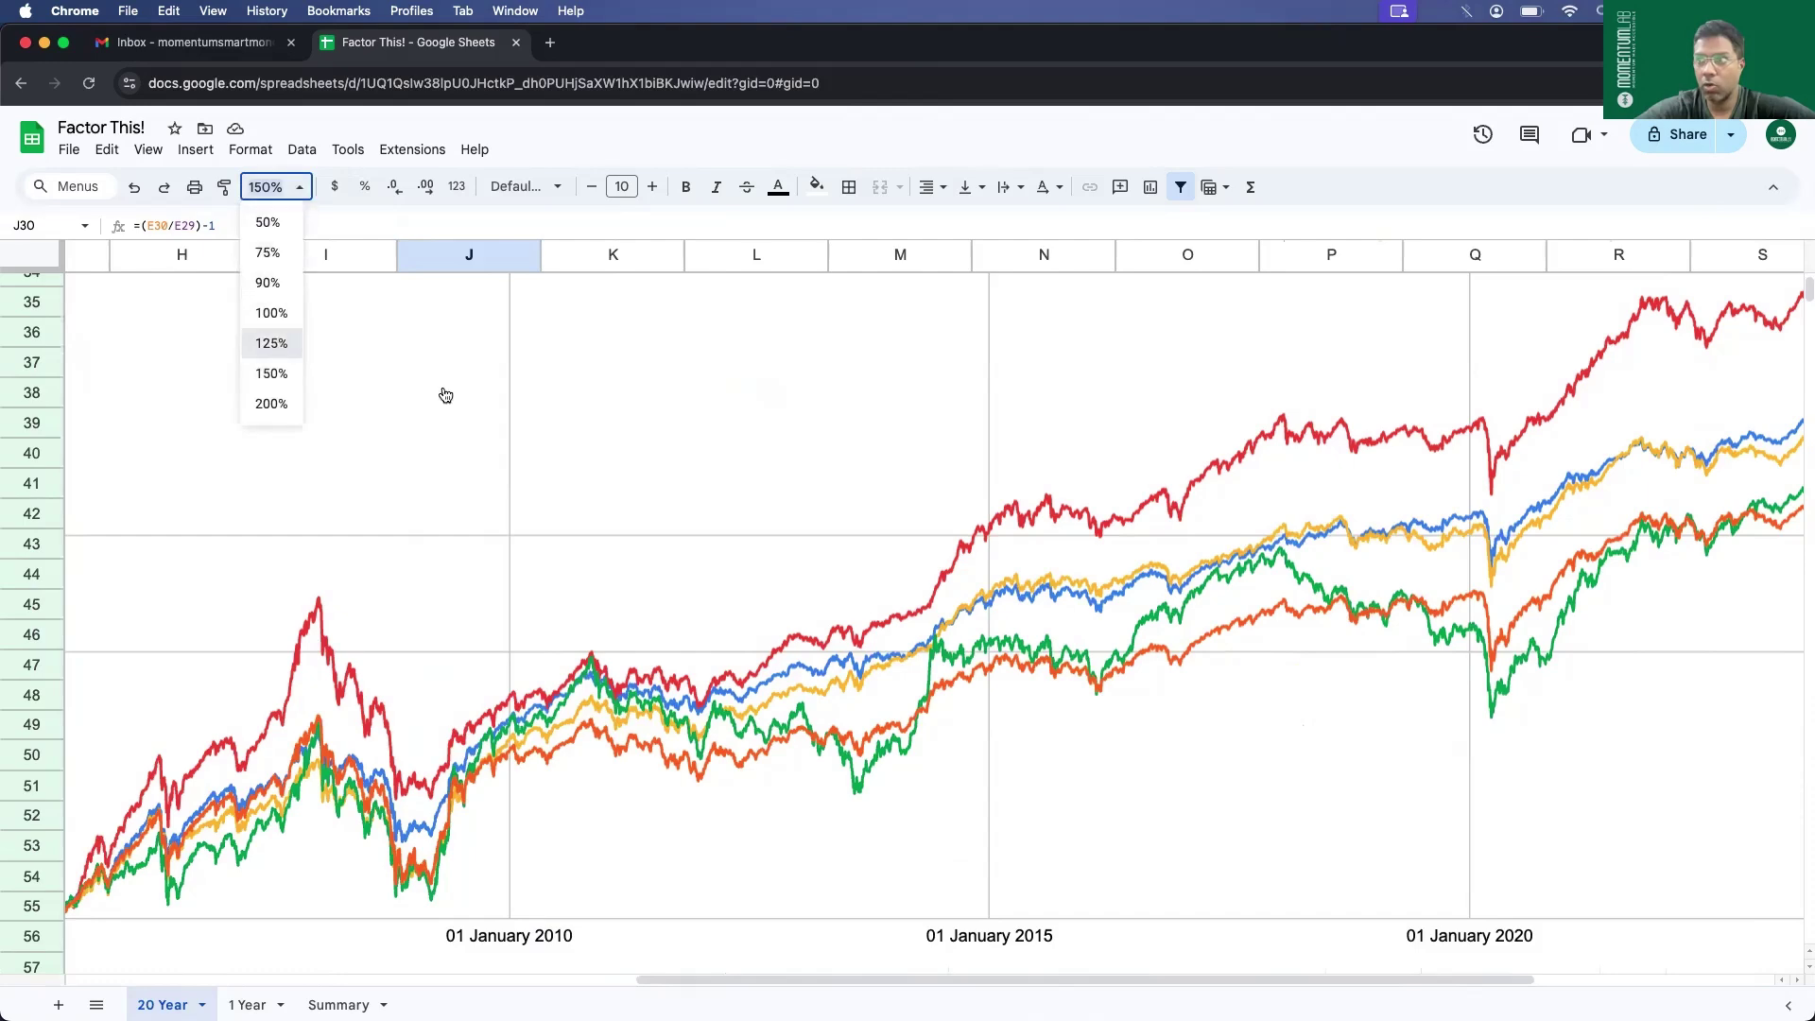
key("Return")
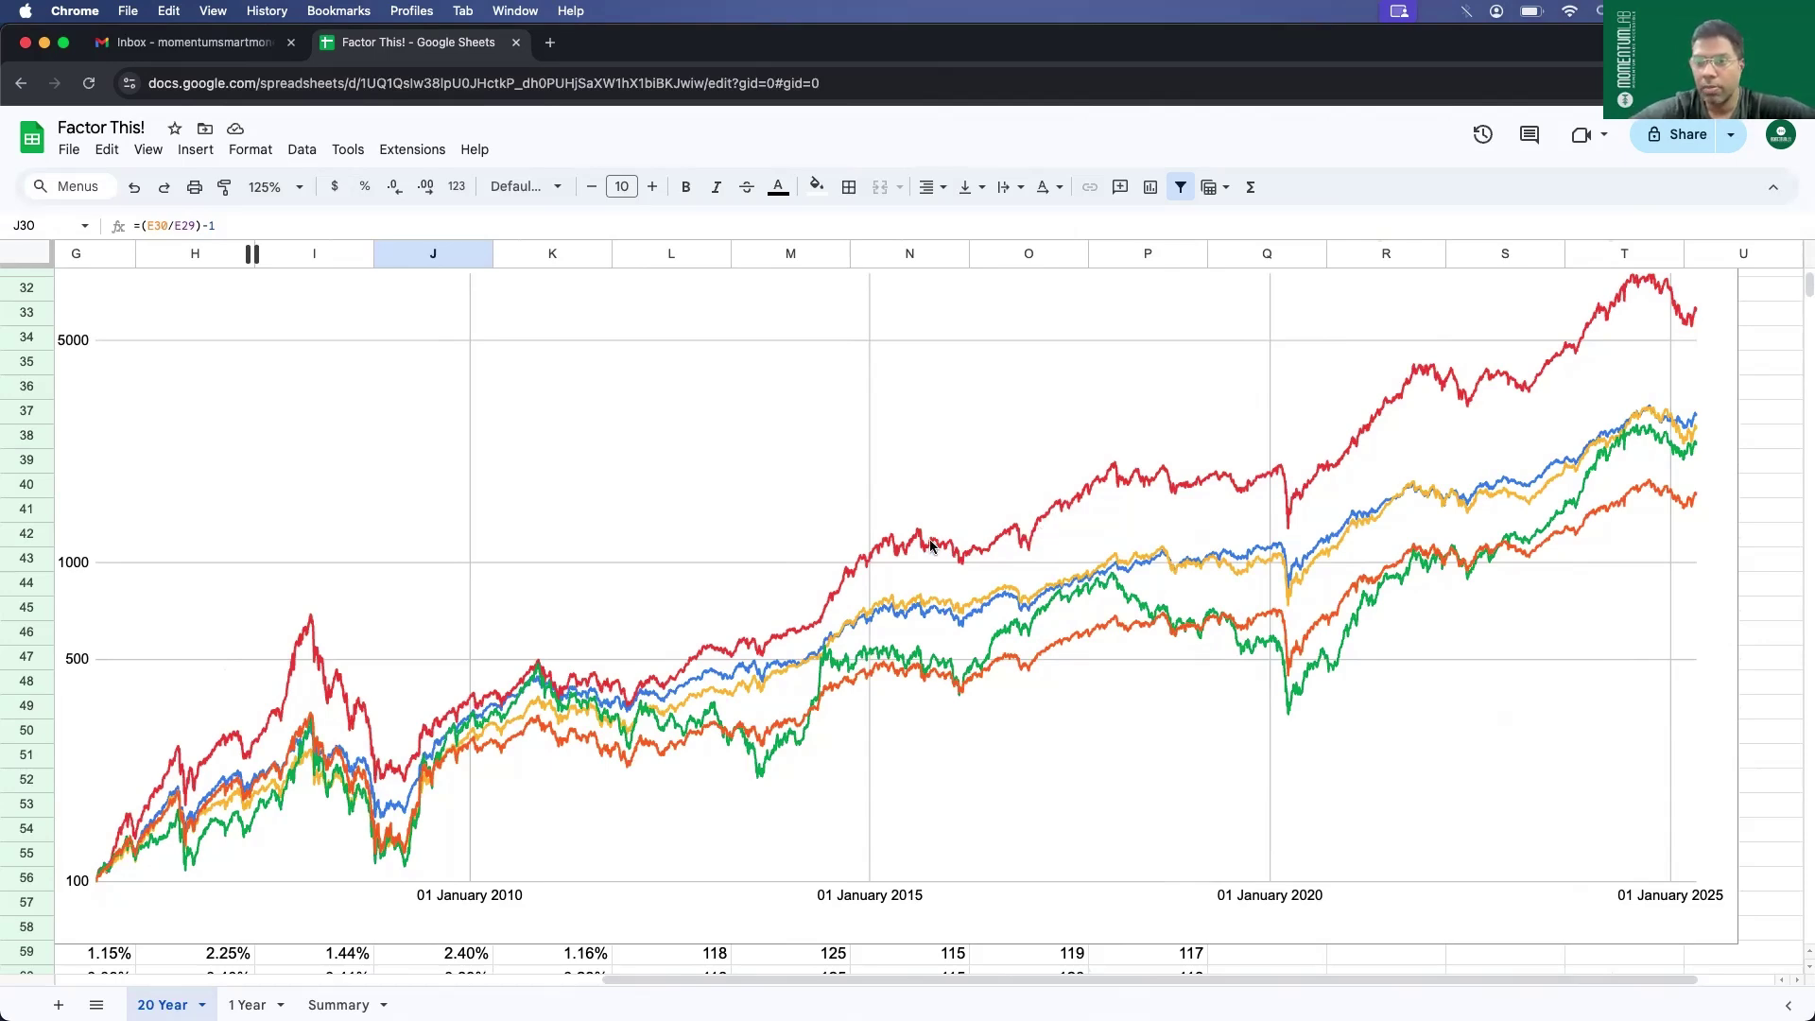
- Examine the 1 Year Rolling Returns chart, comparing the peaks and troughs of momentum, value and NIFTY 500 across the 20 years
scroll(931, 545, "up", 10)
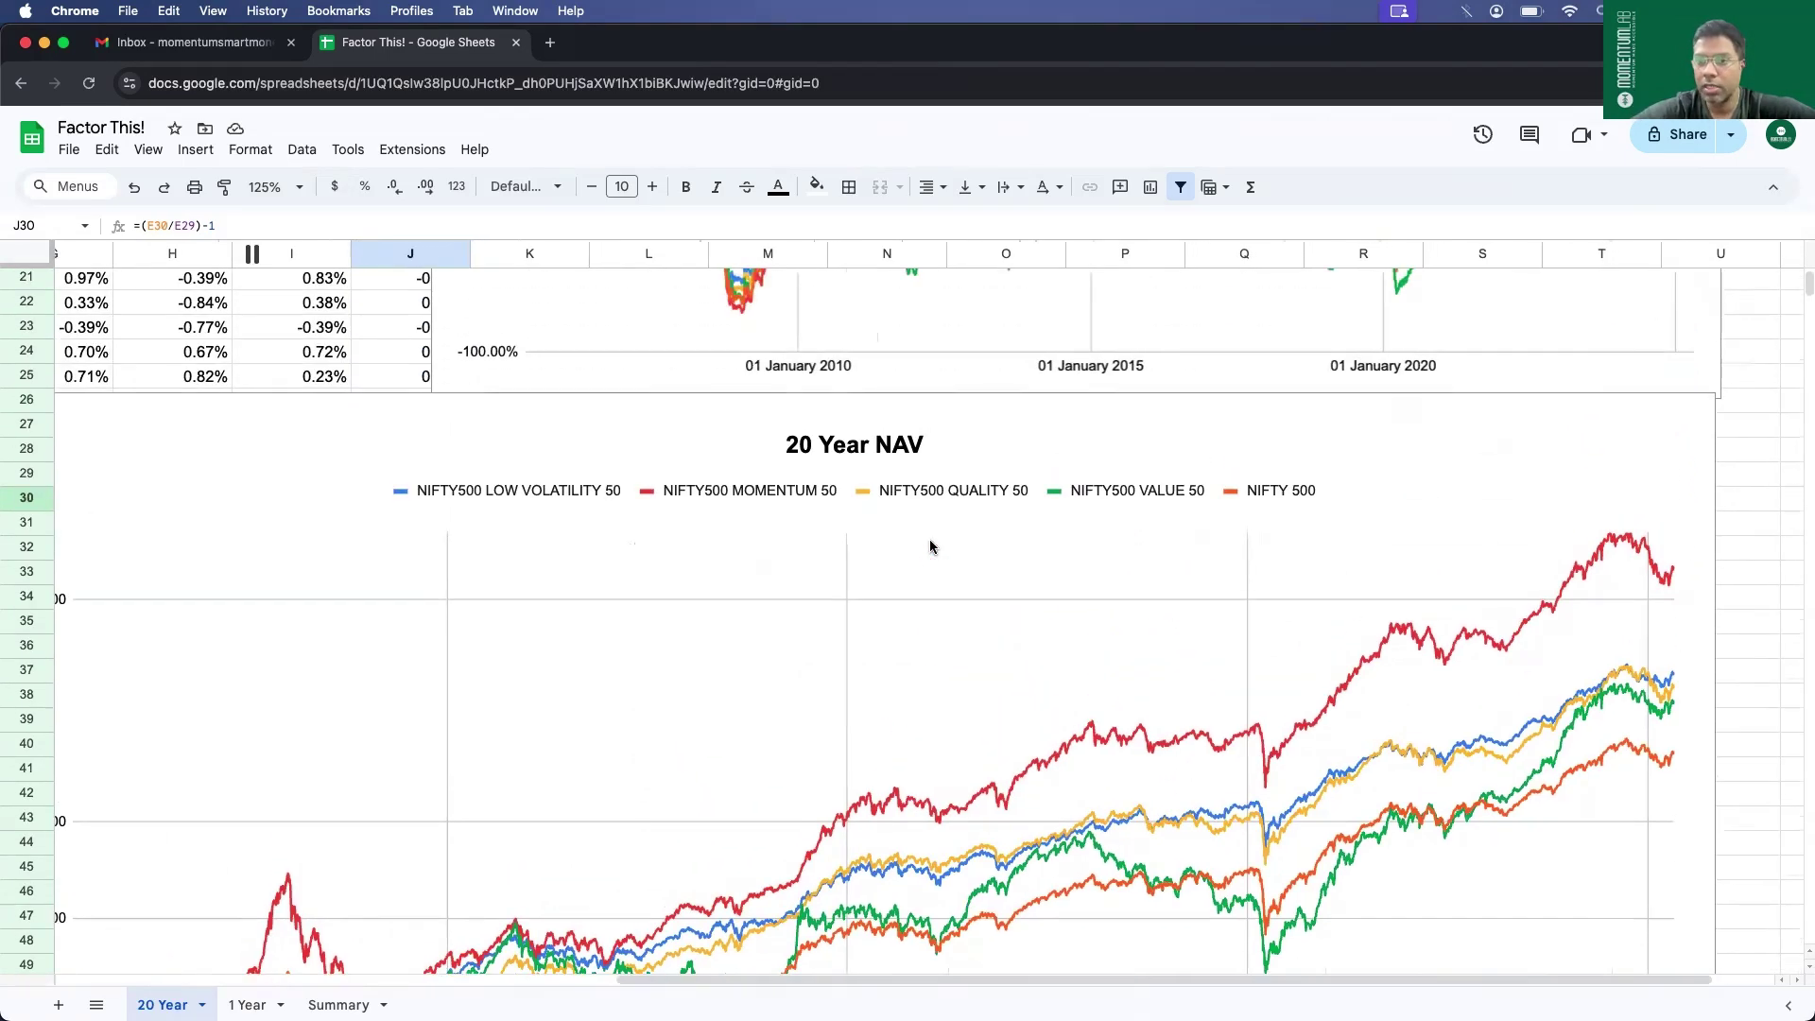
scroll(932, 545, "up", 4)
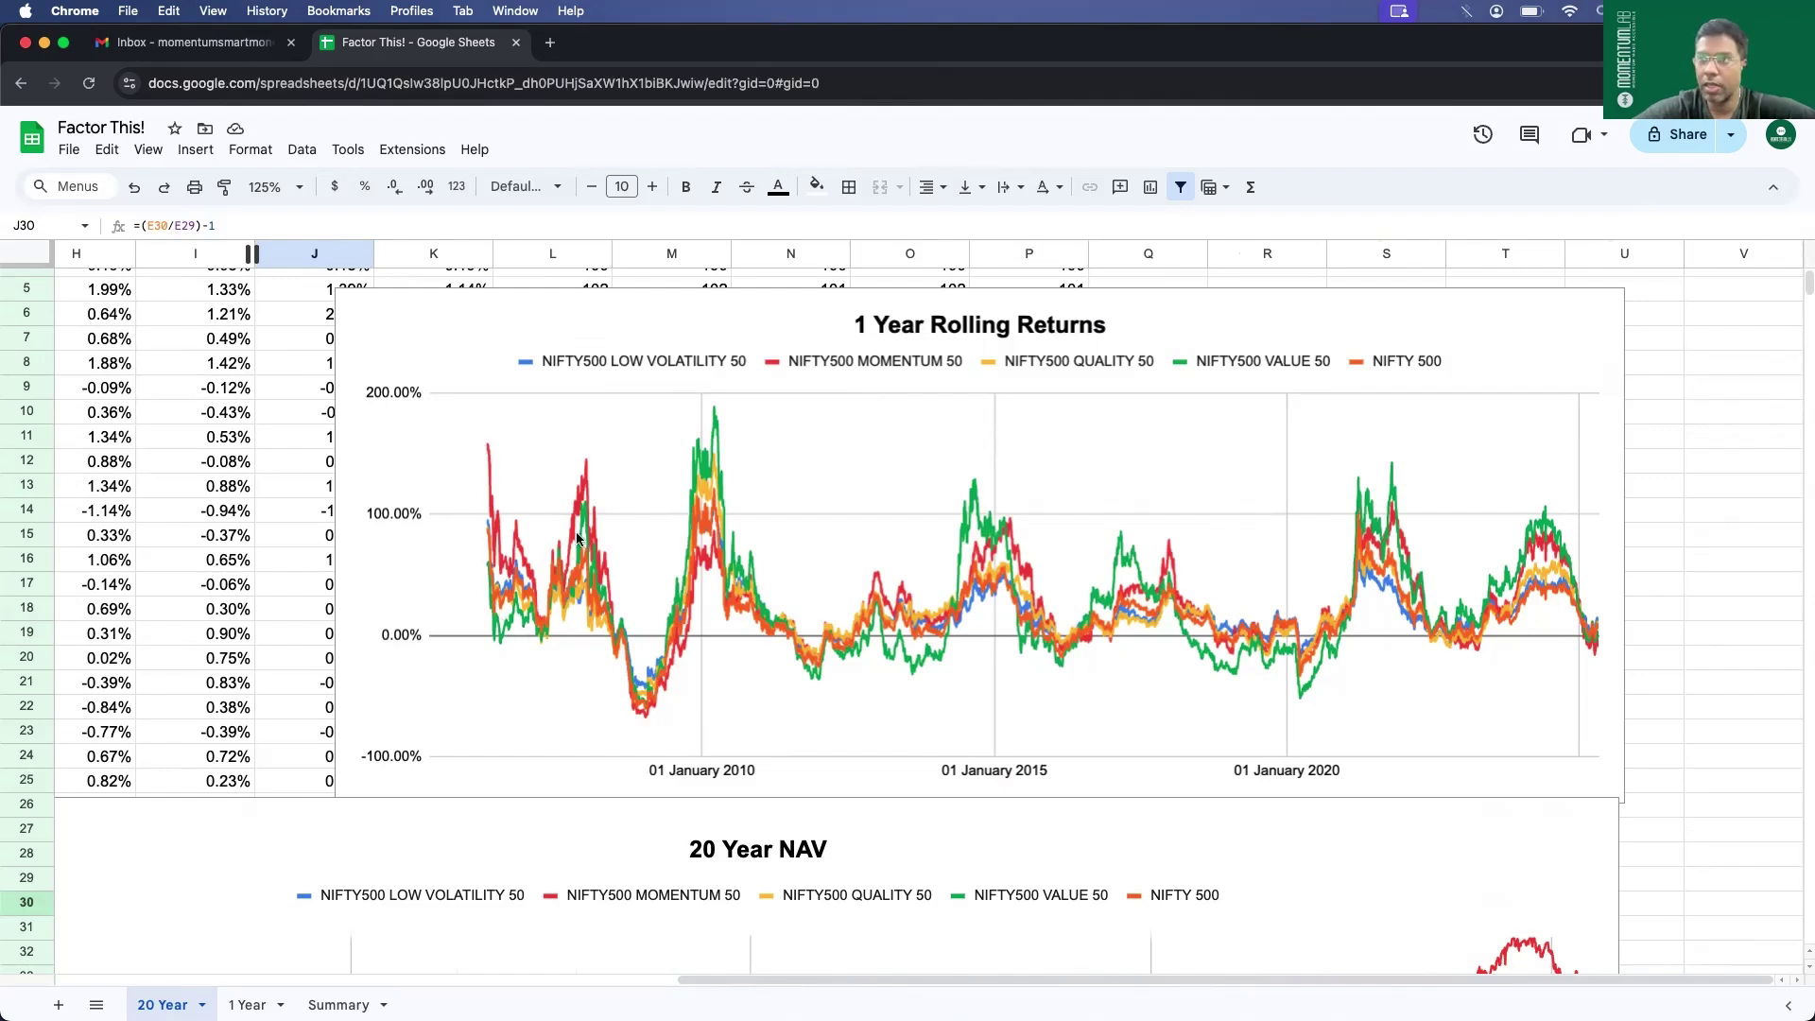
left_click(487, 444)
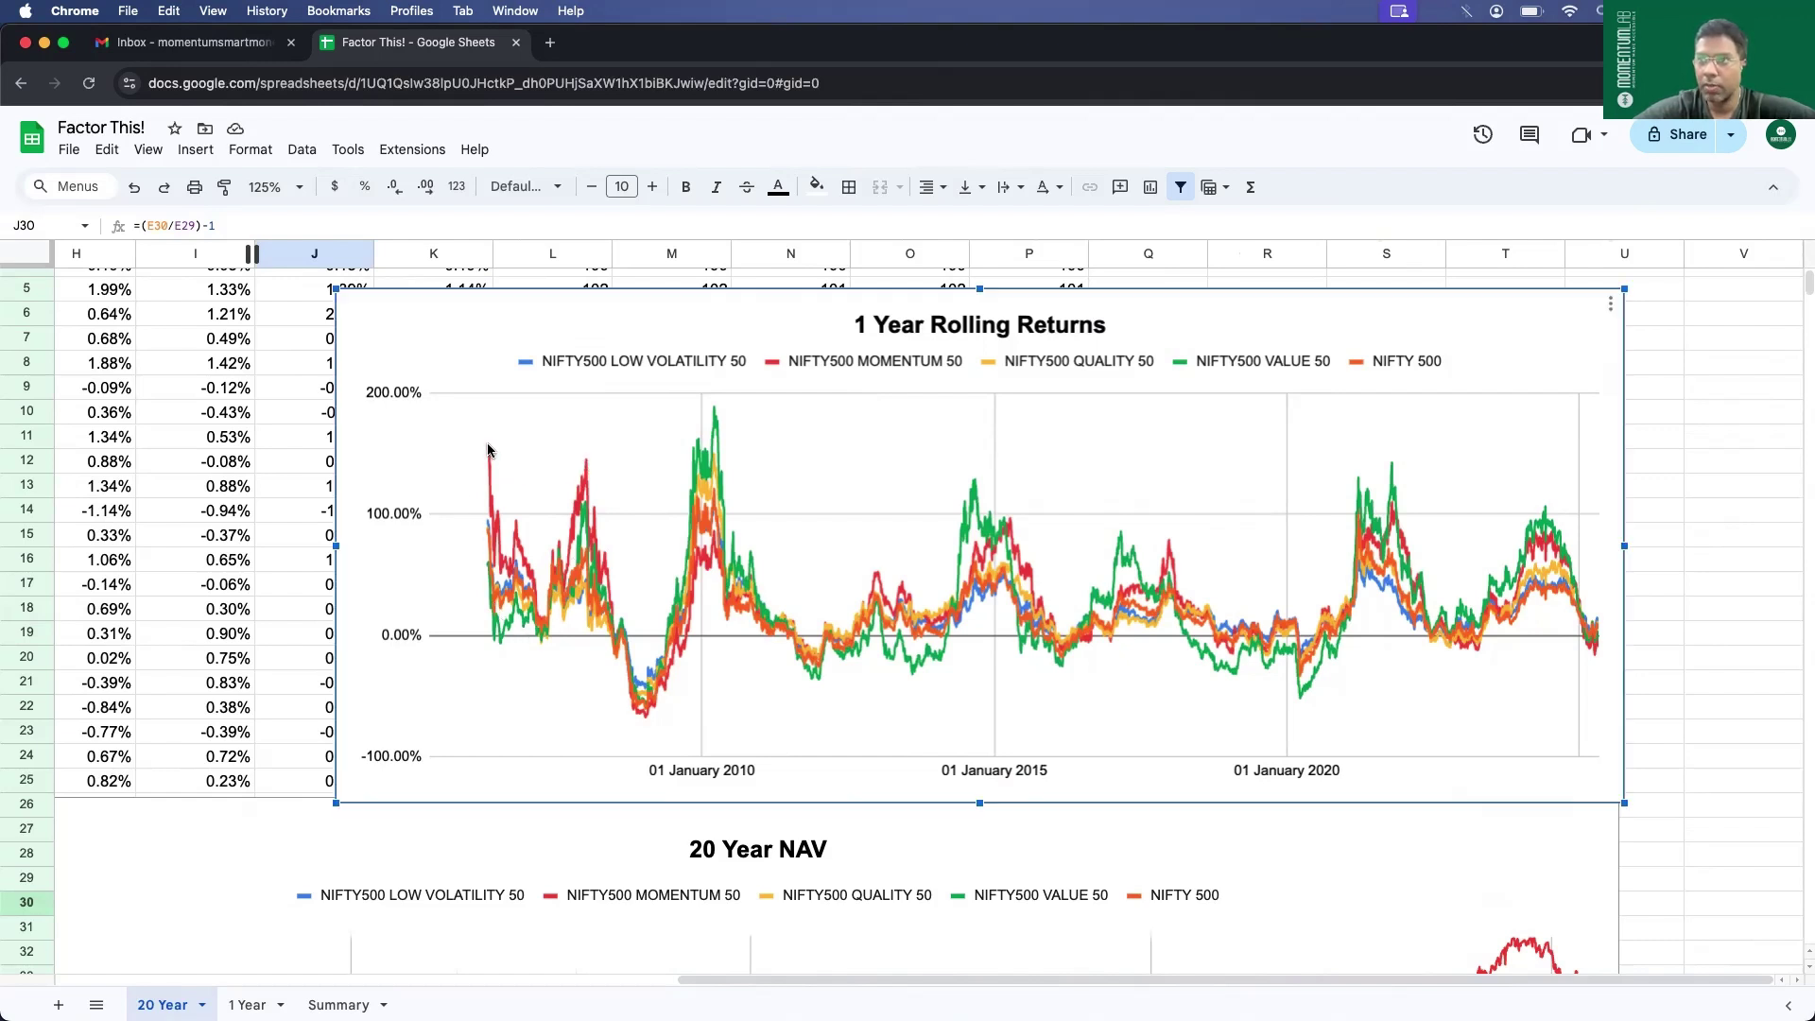
left_click(487, 447)
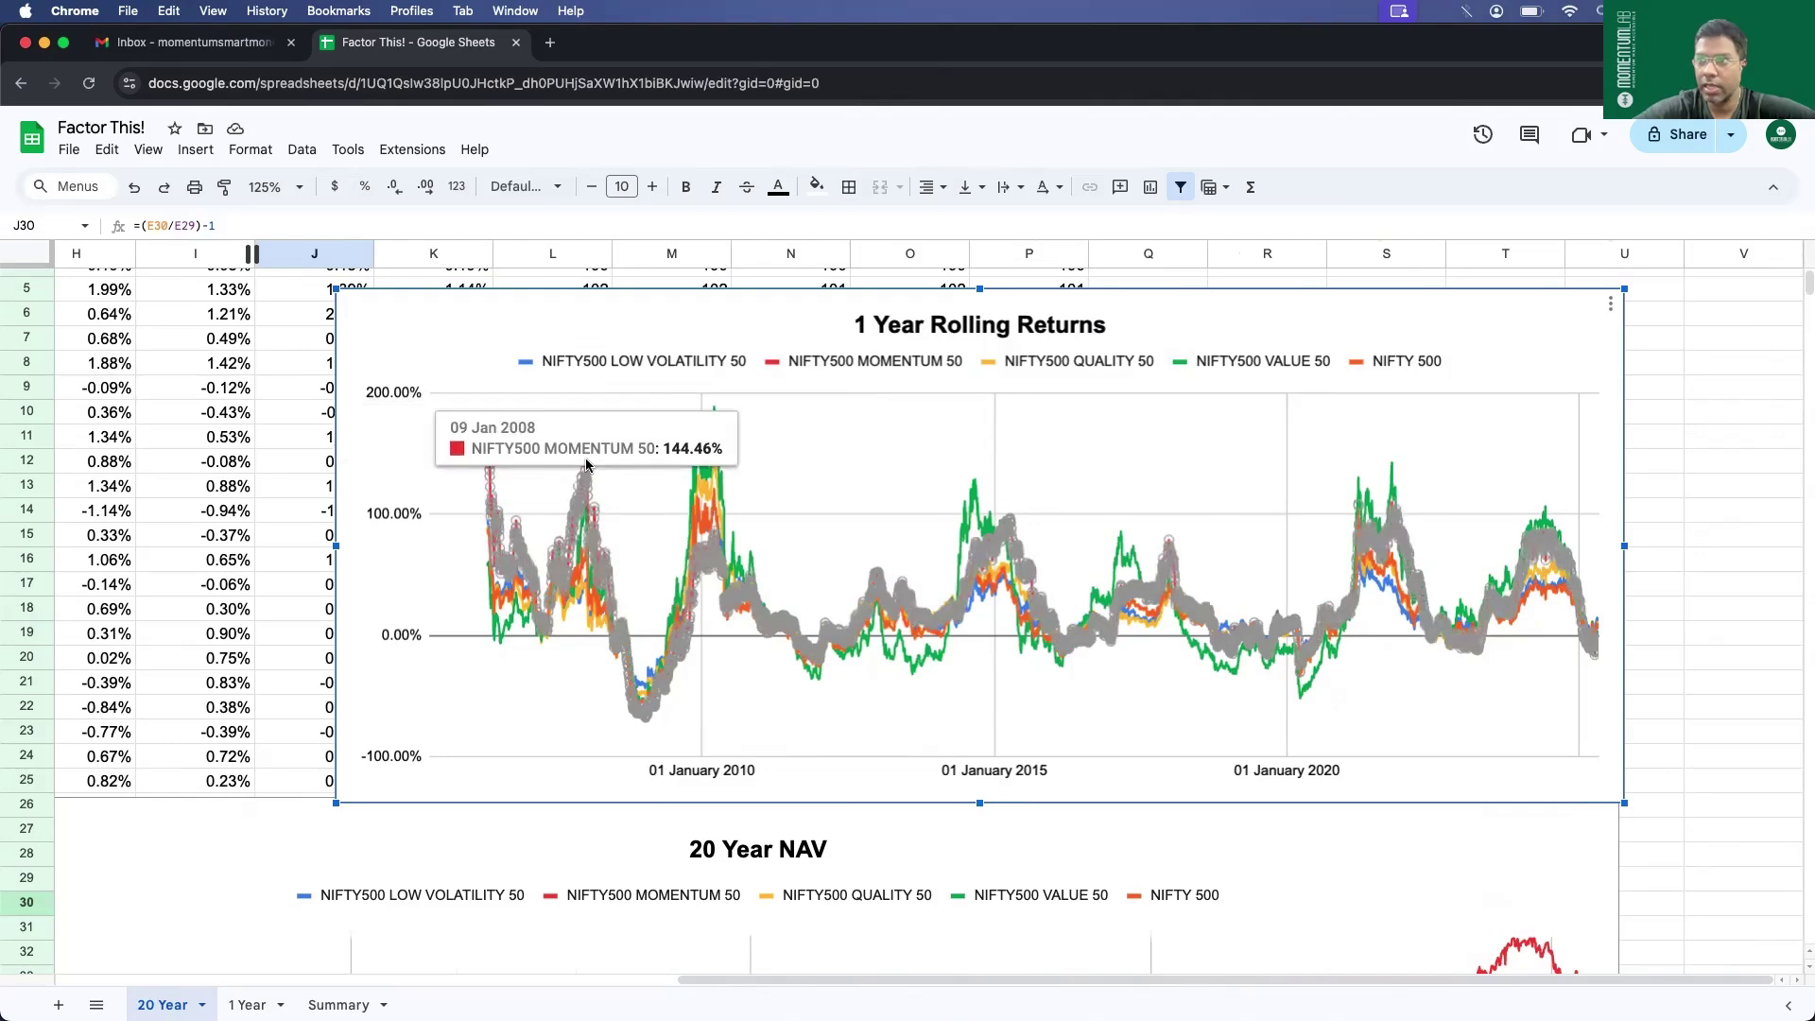
left_click(707, 470)
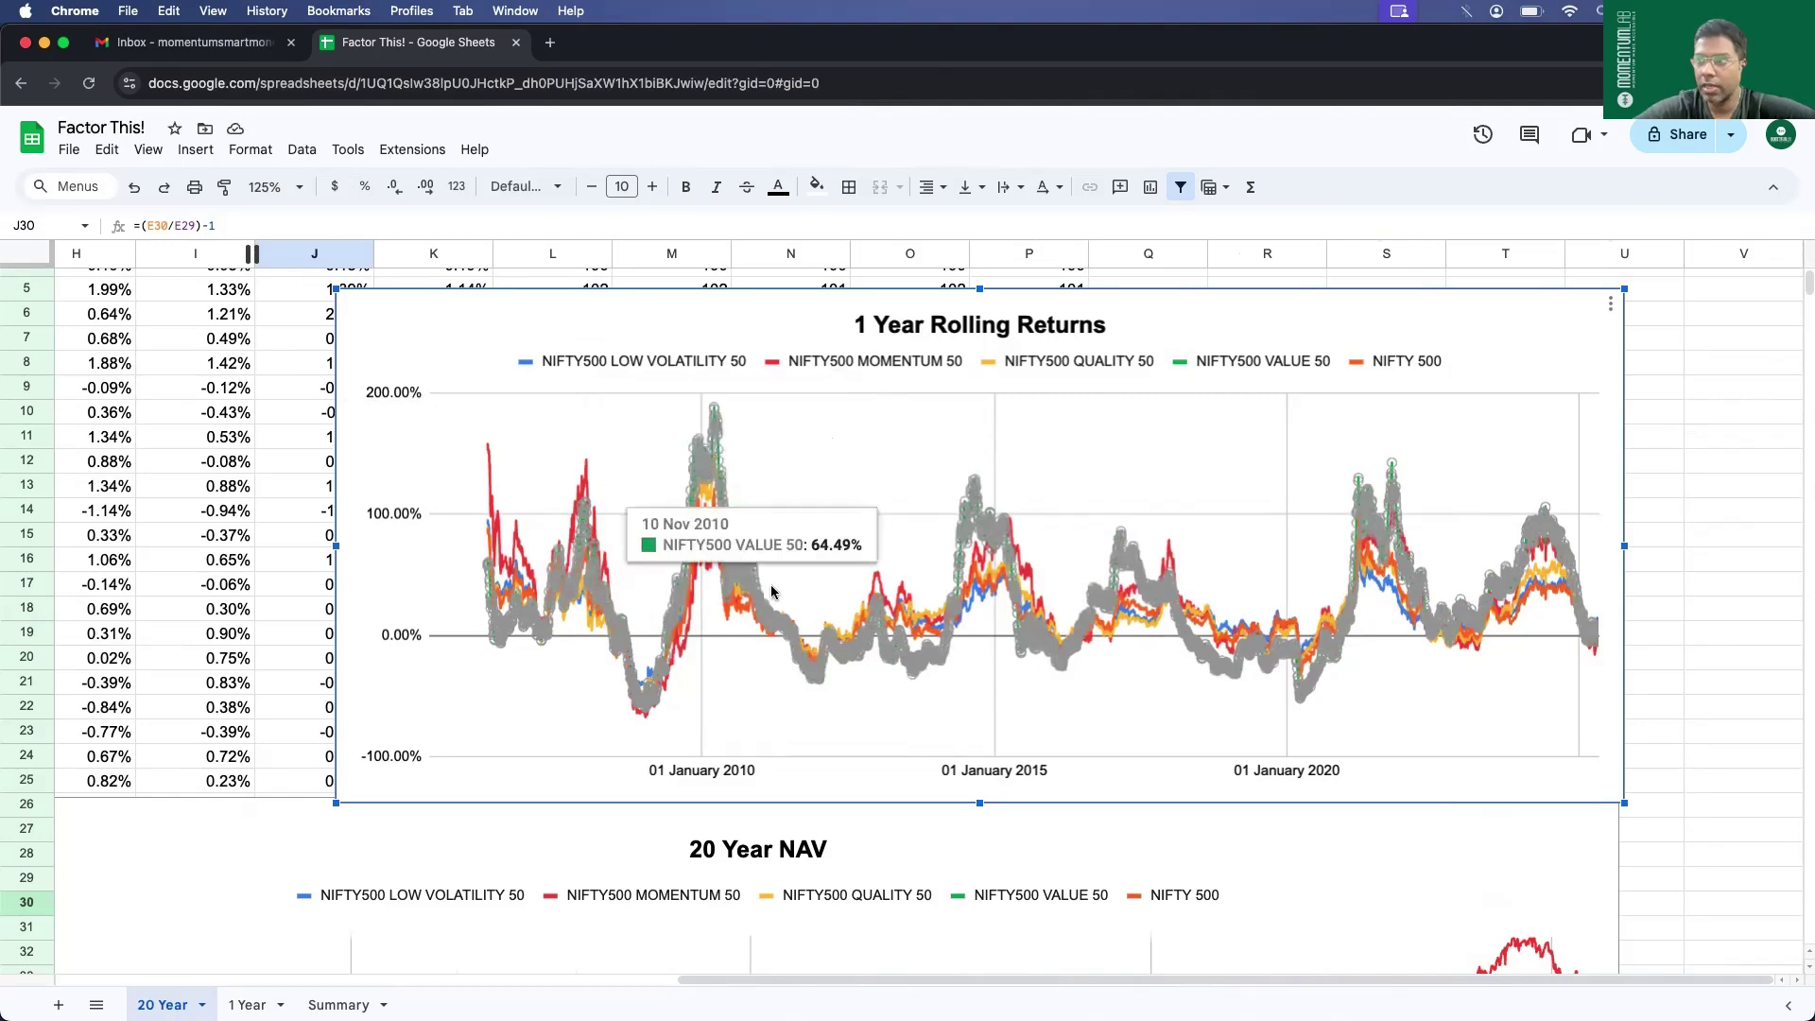
left_click(882, 613)
left_click(964, 479)
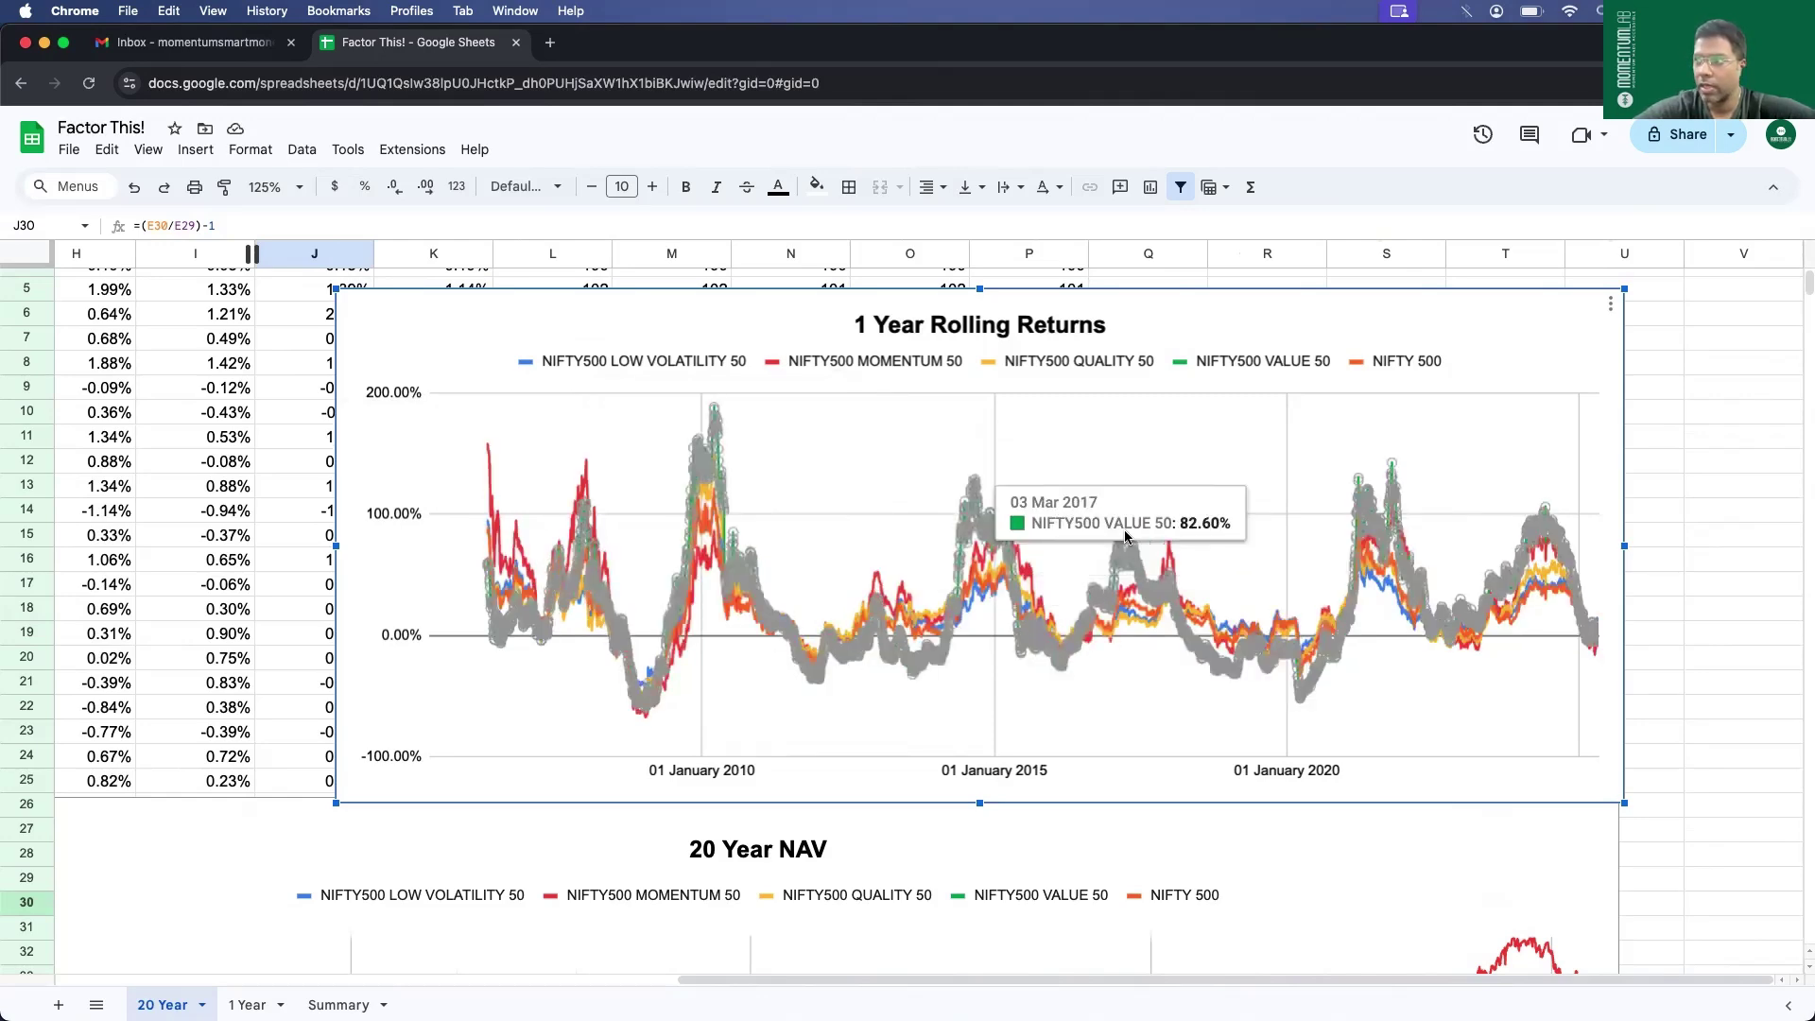
left_click(1148, 567)
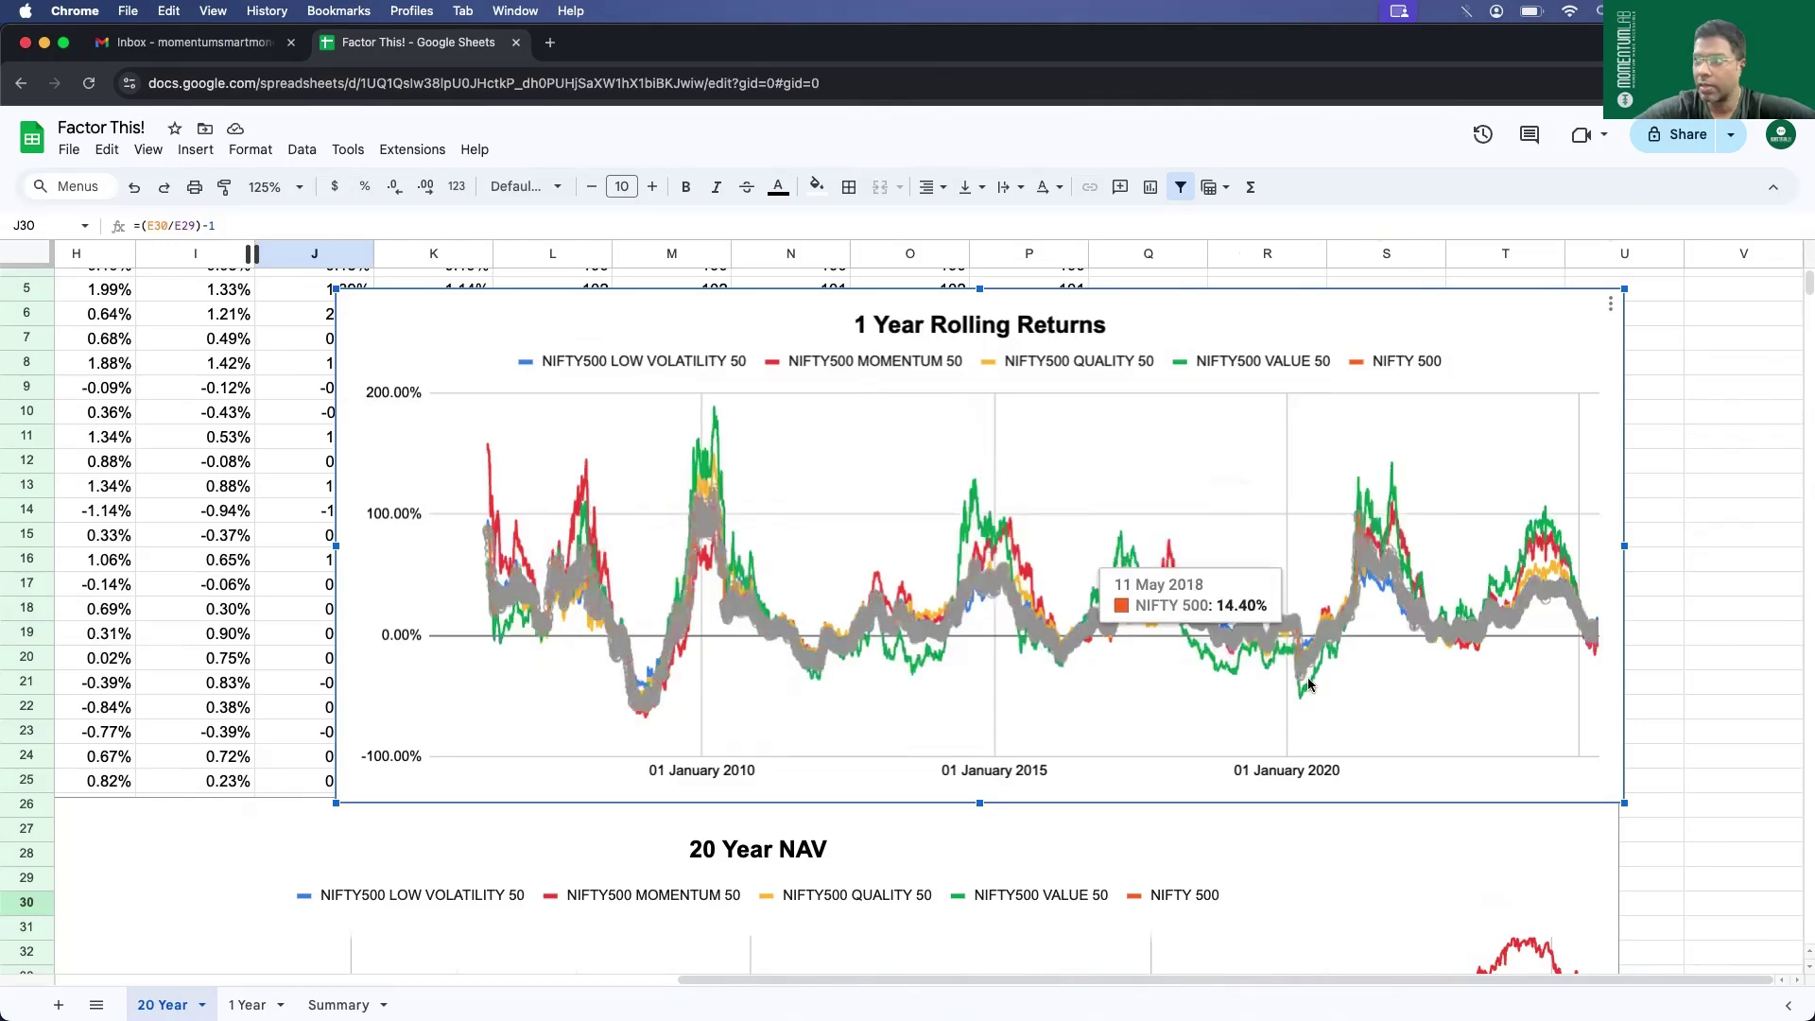
left_click(1362, 493)
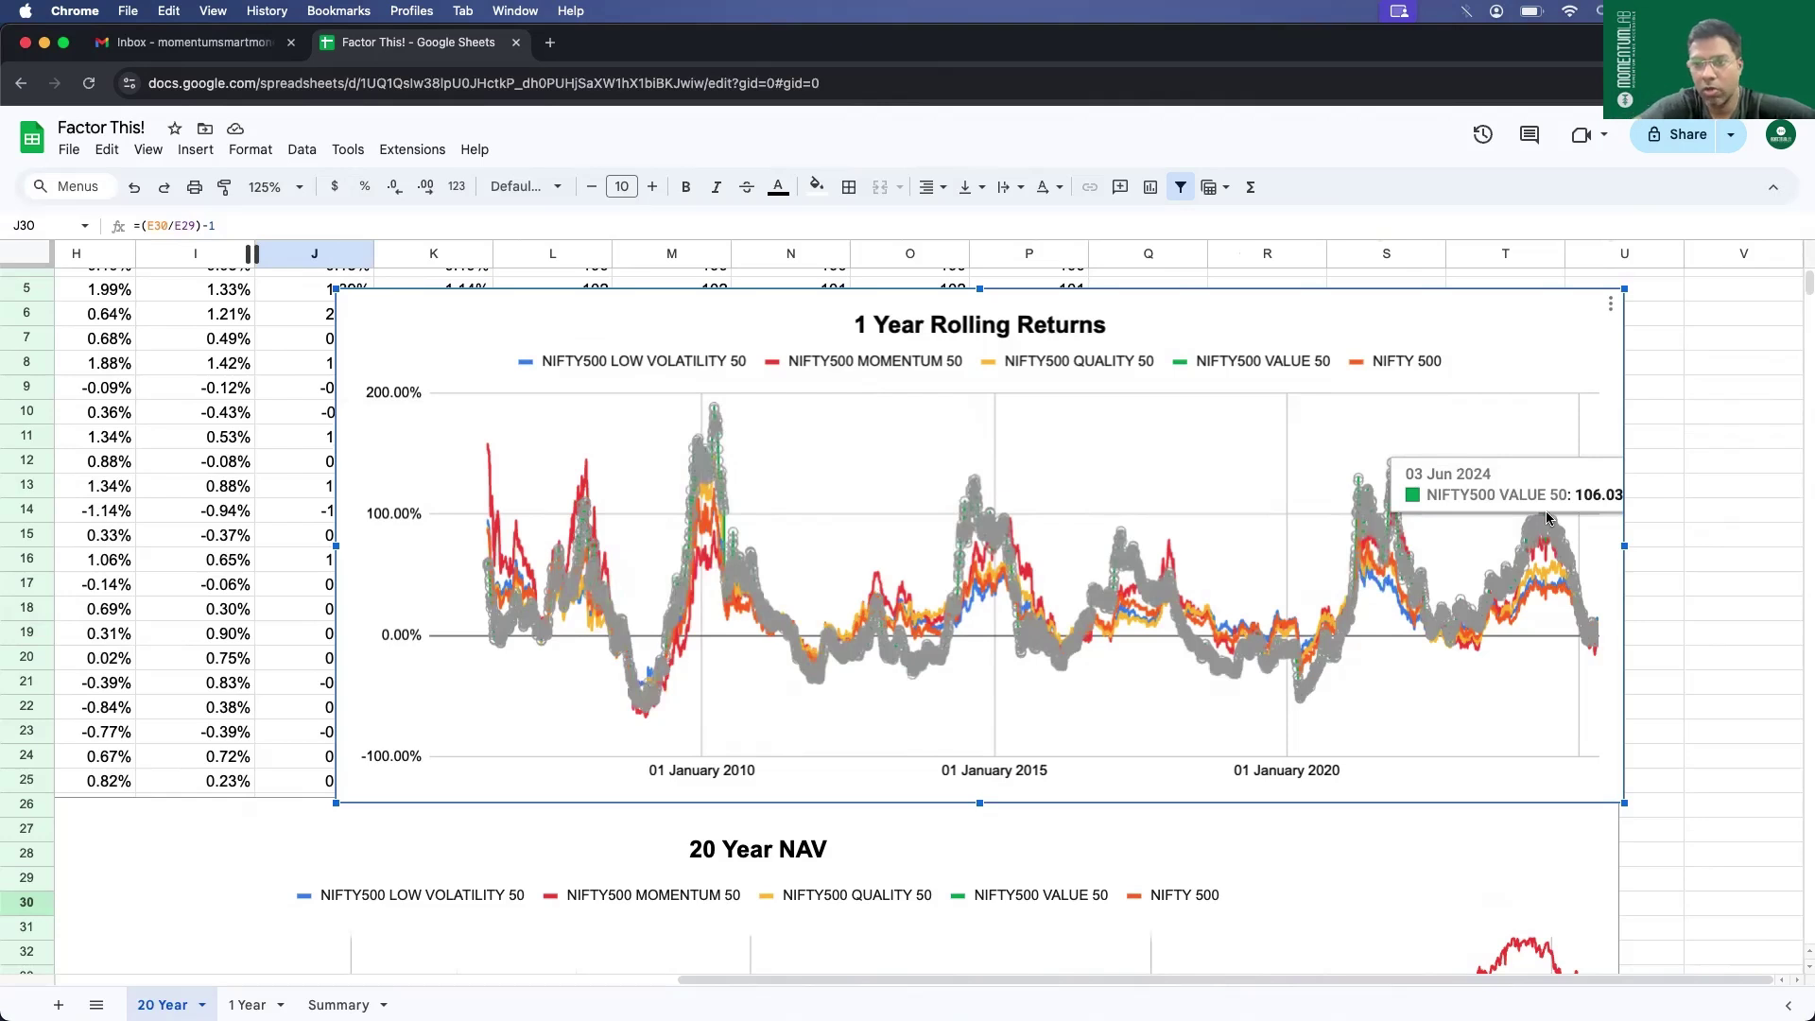
left_click(1612, 699)
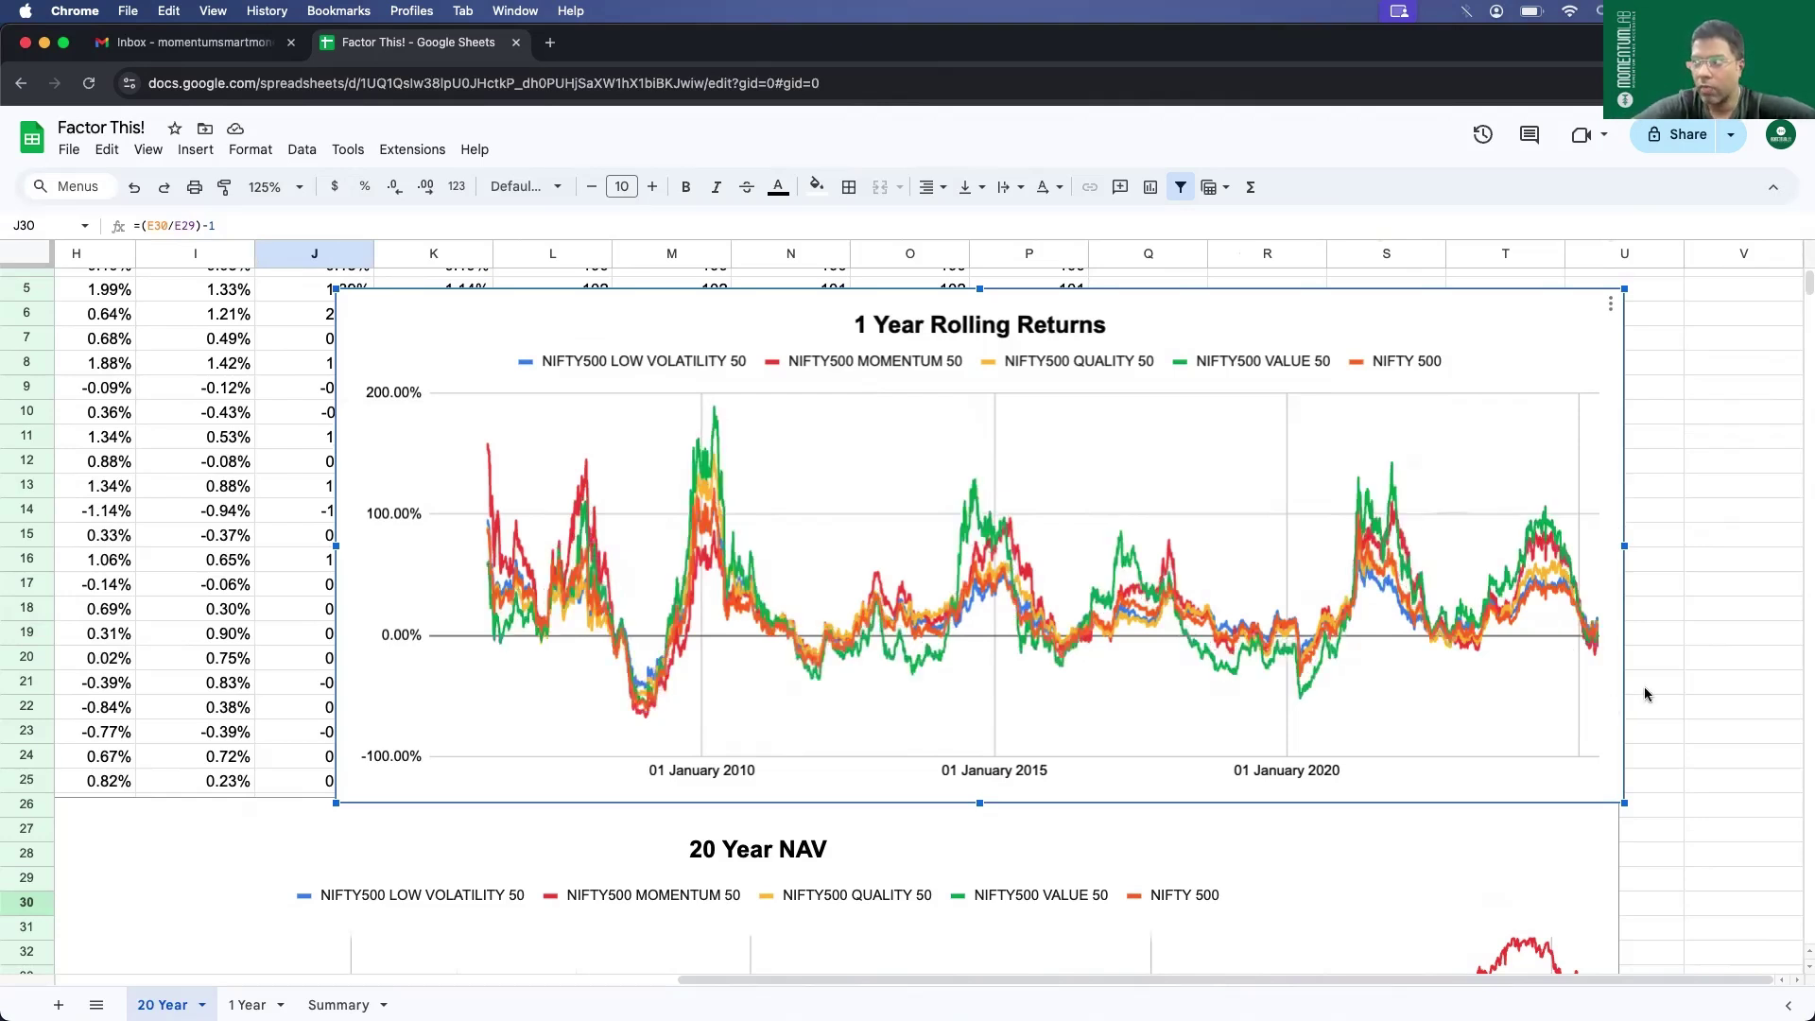
mouse_move(1596, 644)
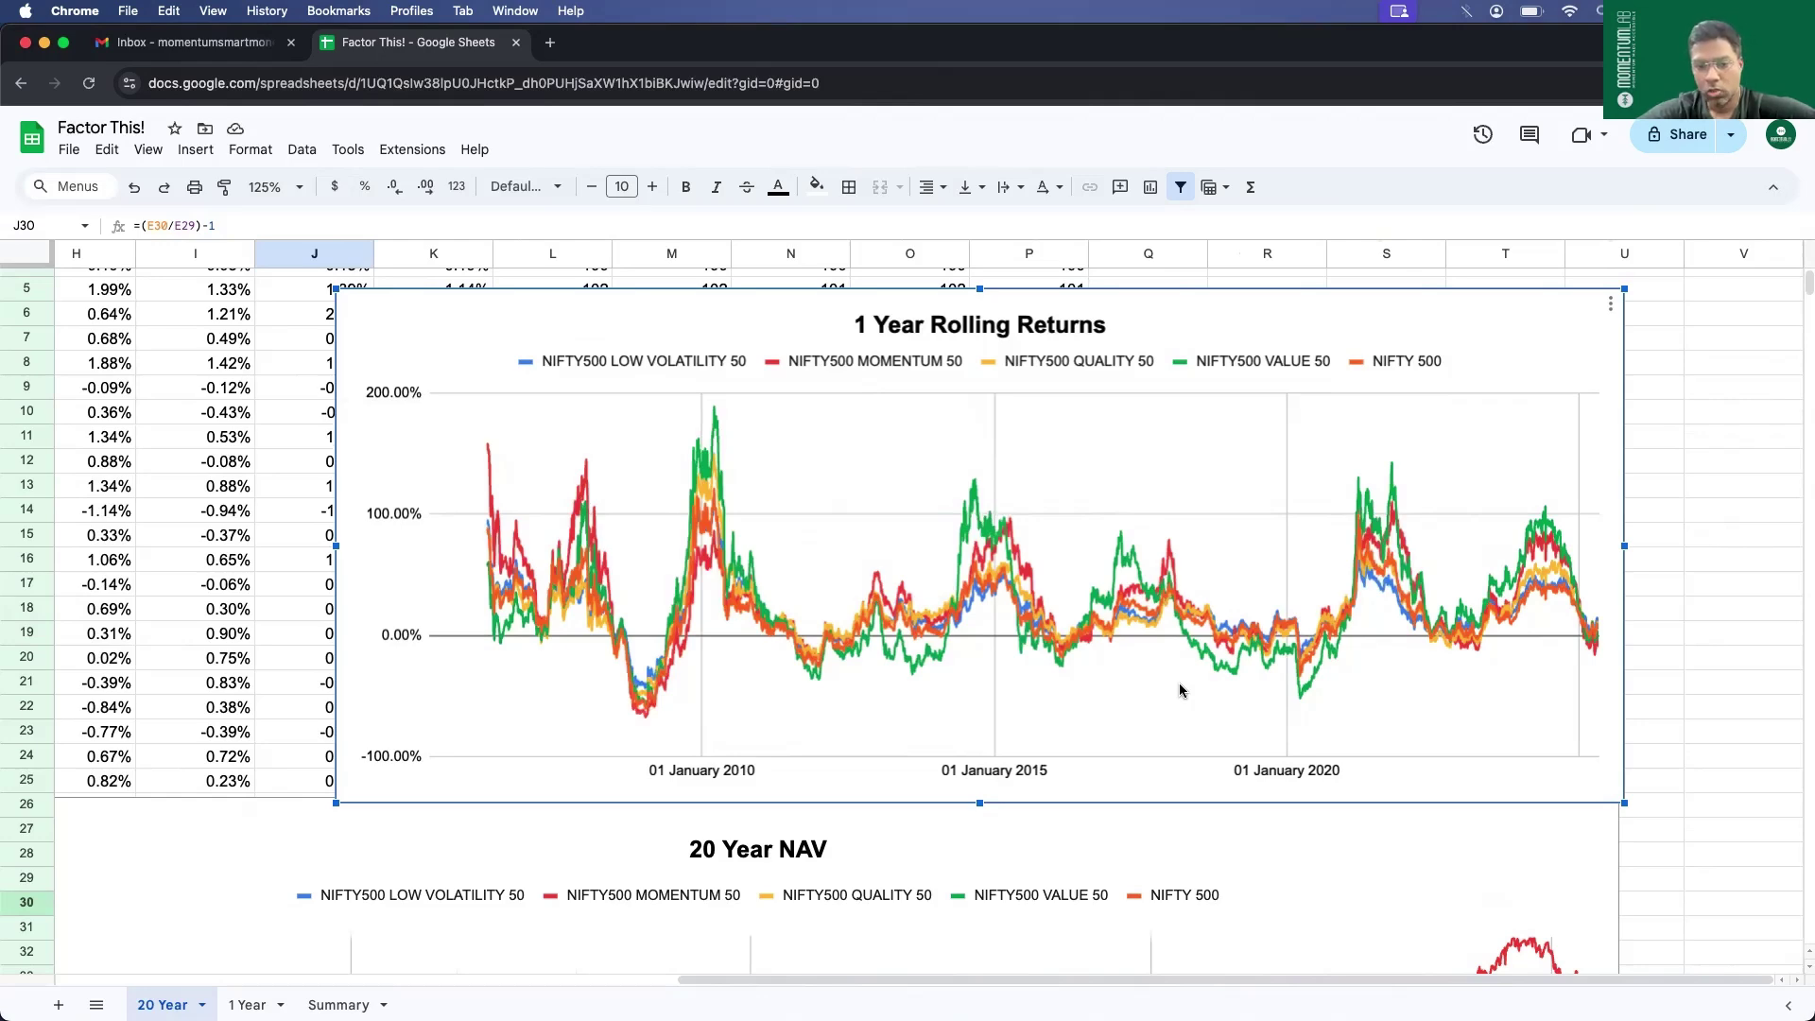
- Compare the percentile returns and volatility on the Summary sheet with the 1 Year Rolling Returns chart on the 20 Year sheet
left_click(338, 1005)
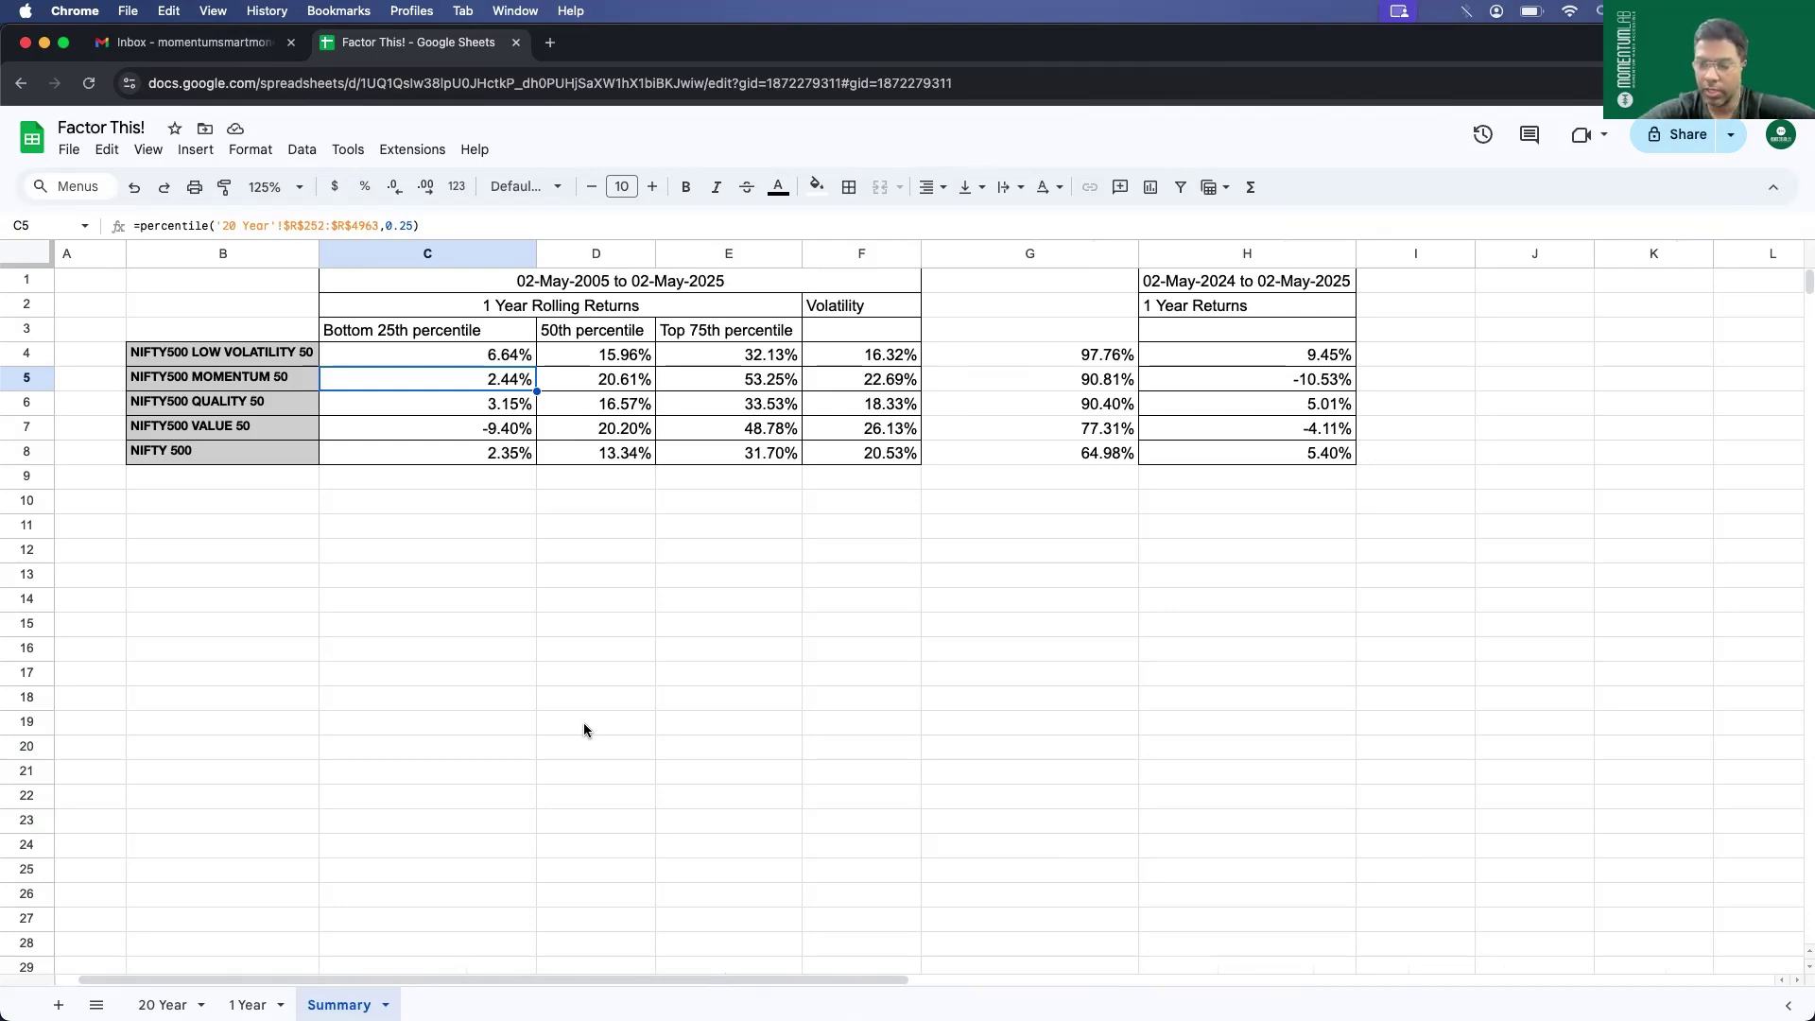
left_click(169, 1002)
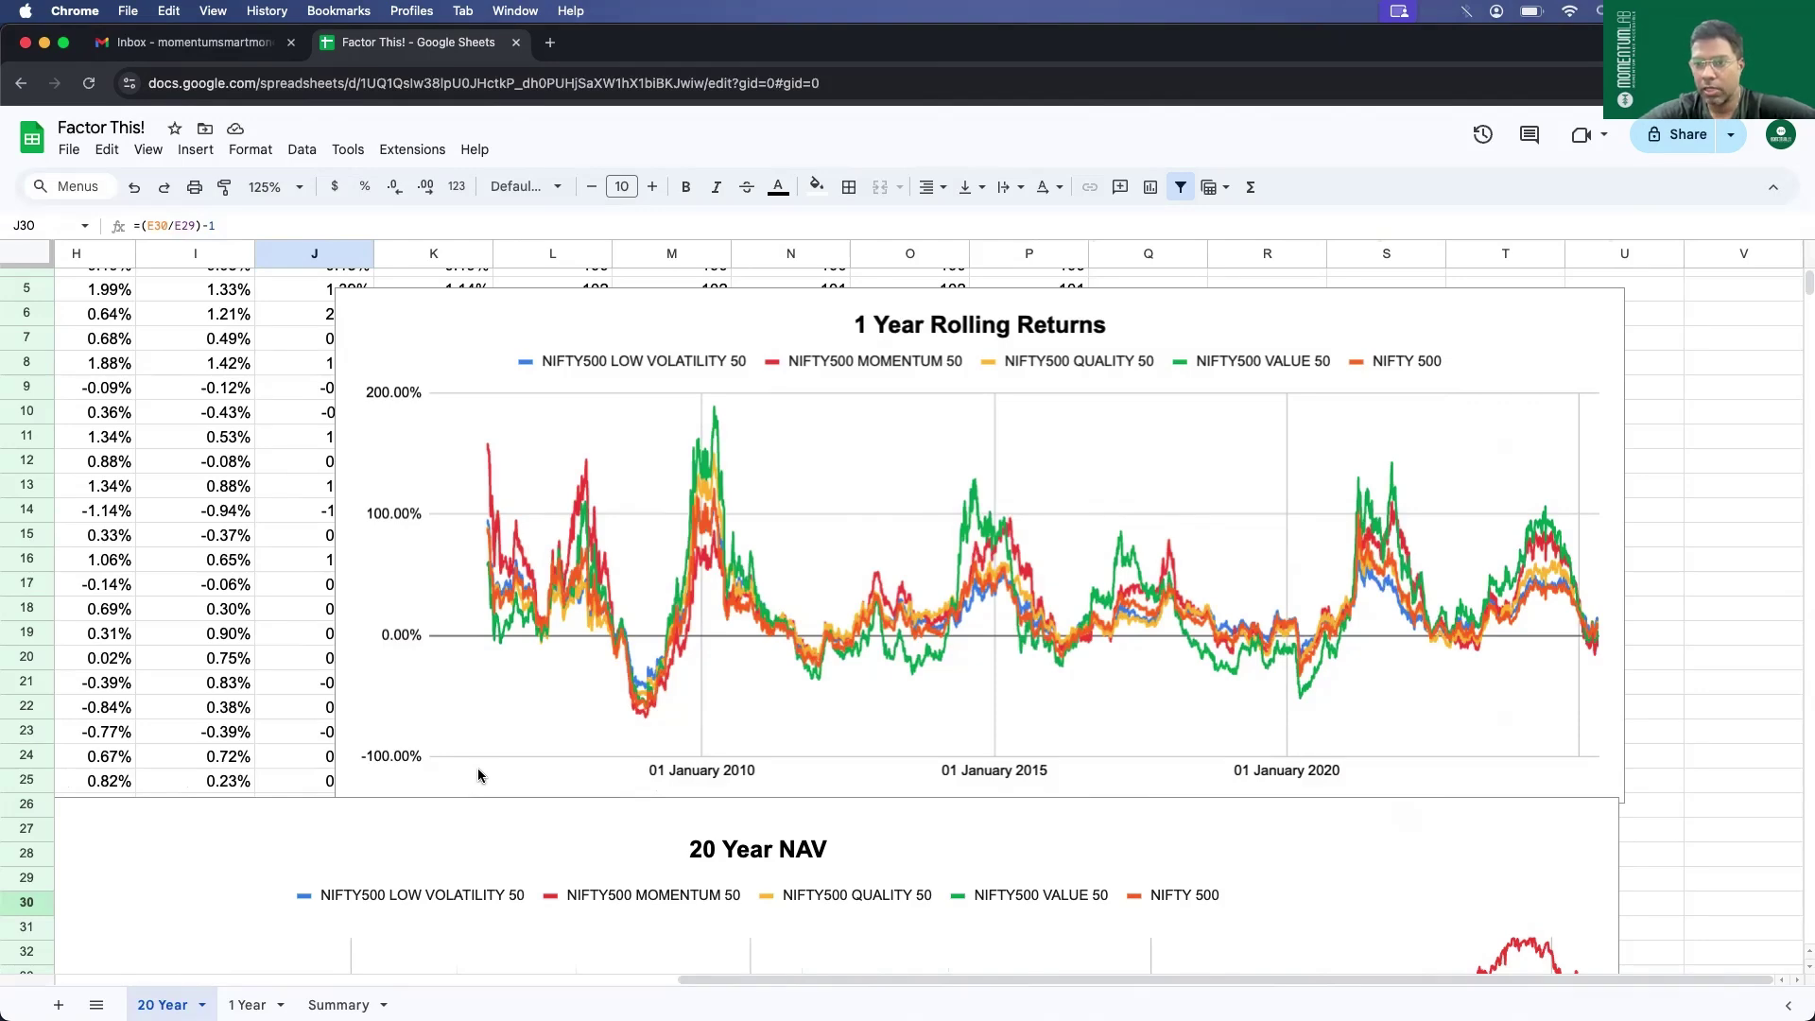
left_click(338, 1004)
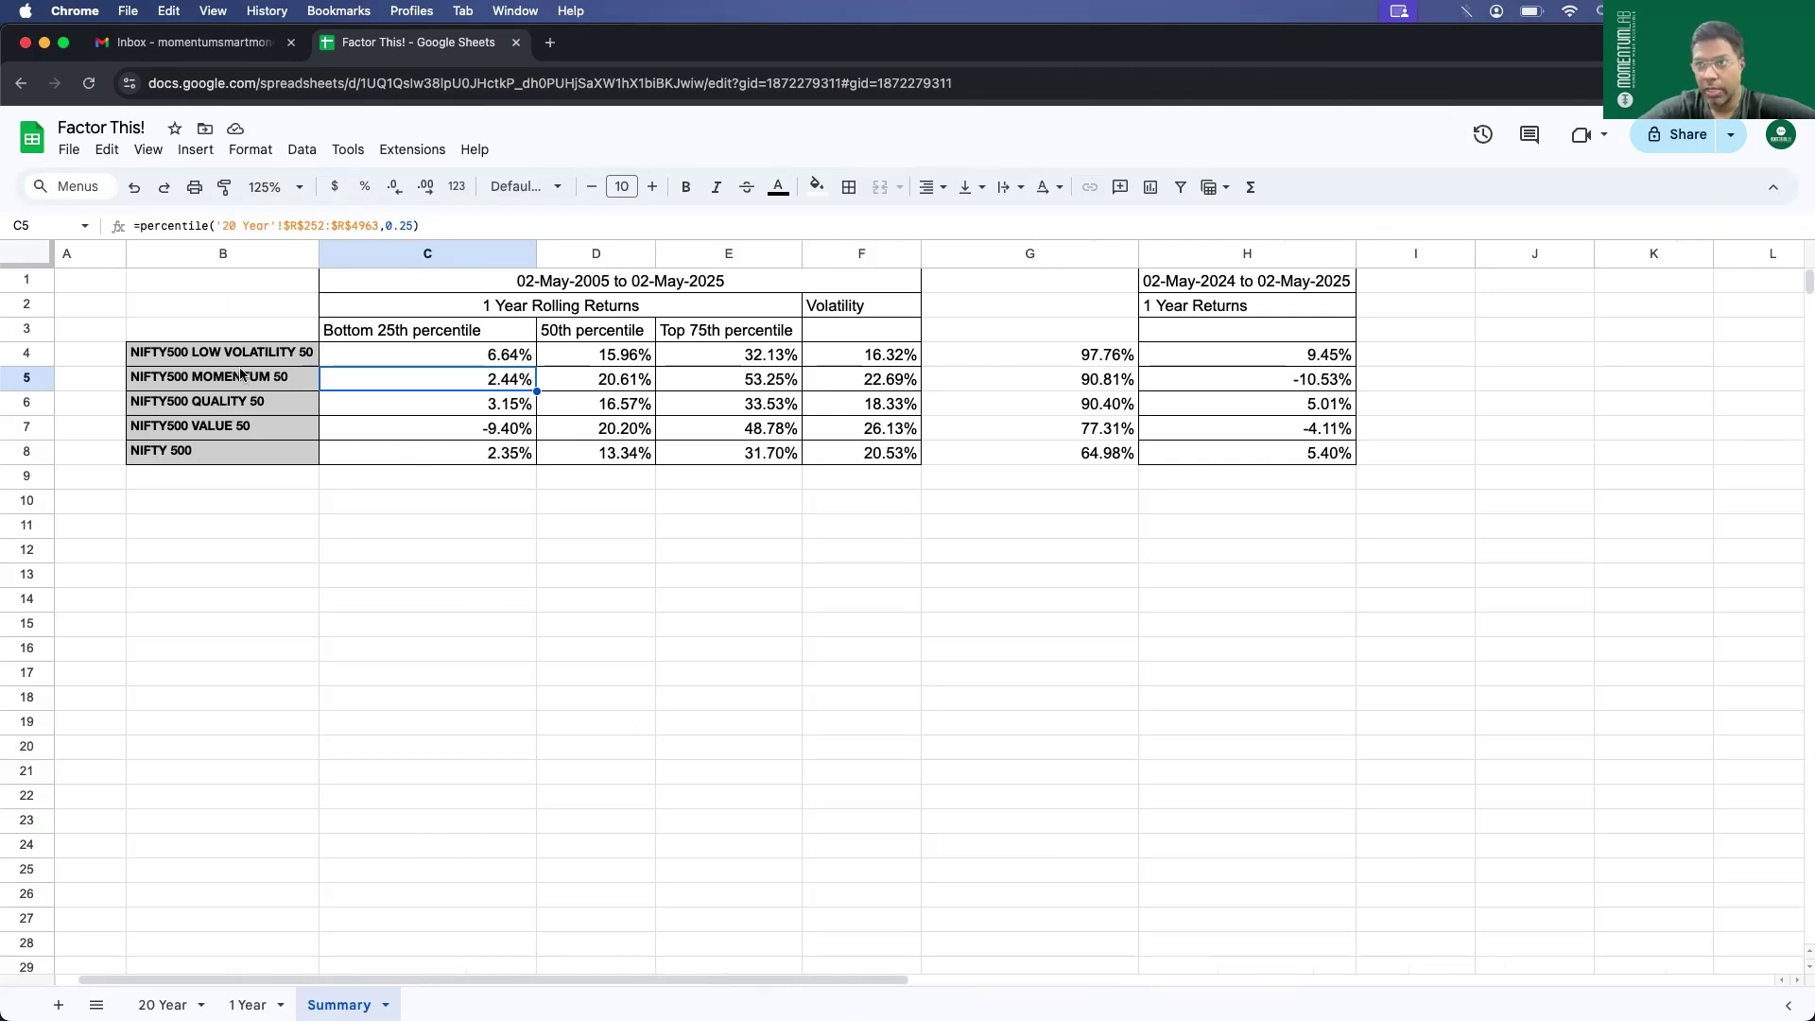
- Open the India Passive Funds website in a new browser tab and go to its fund screener
left_click(549, 42)
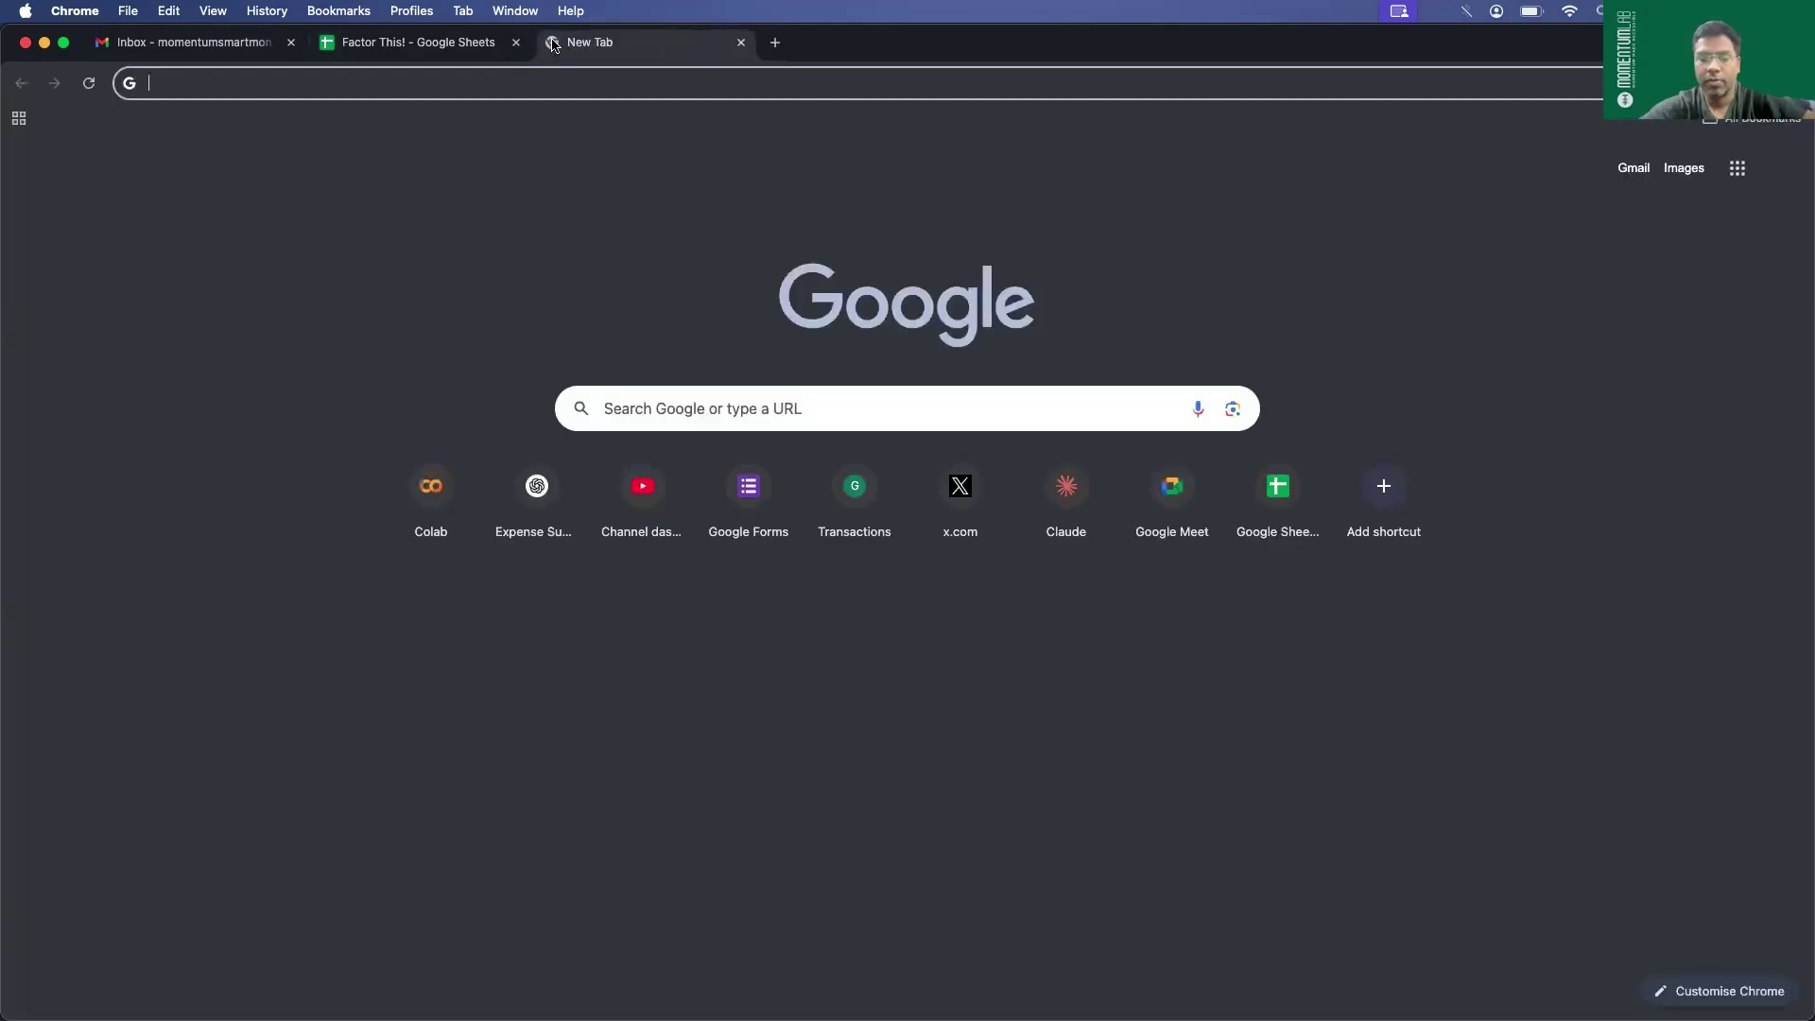
type("passive")
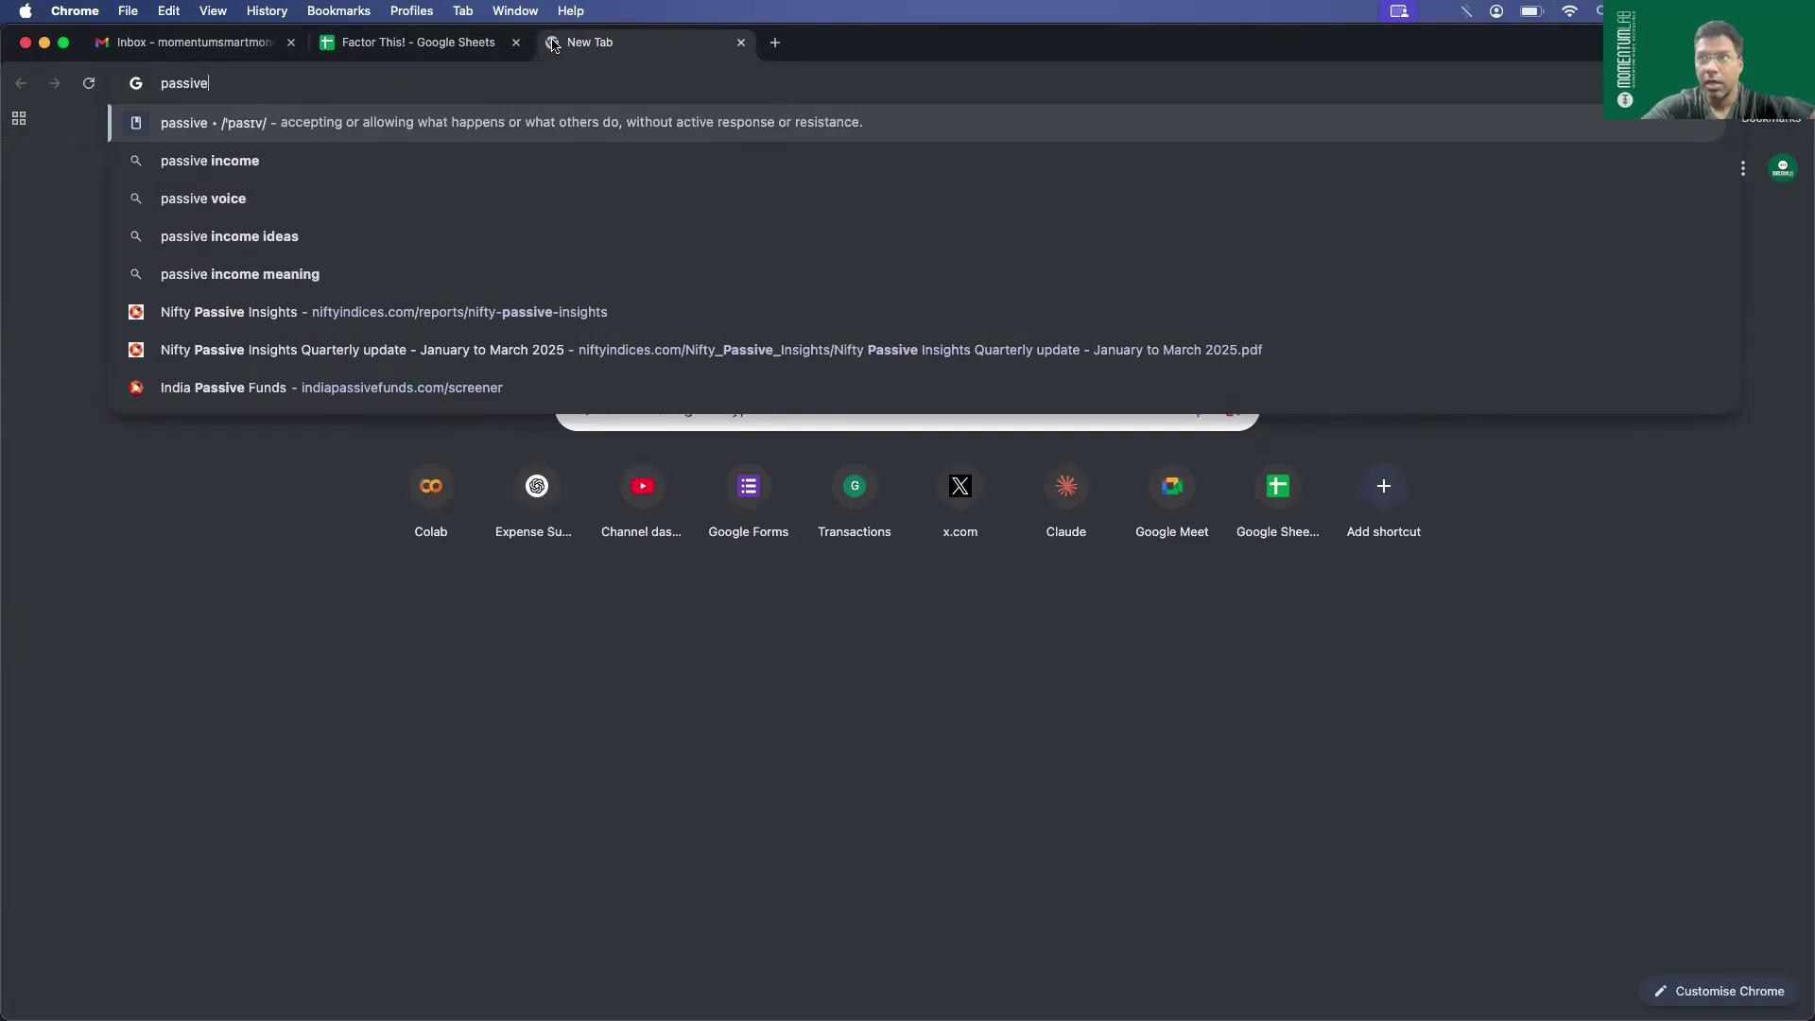
left_click(188, 401)
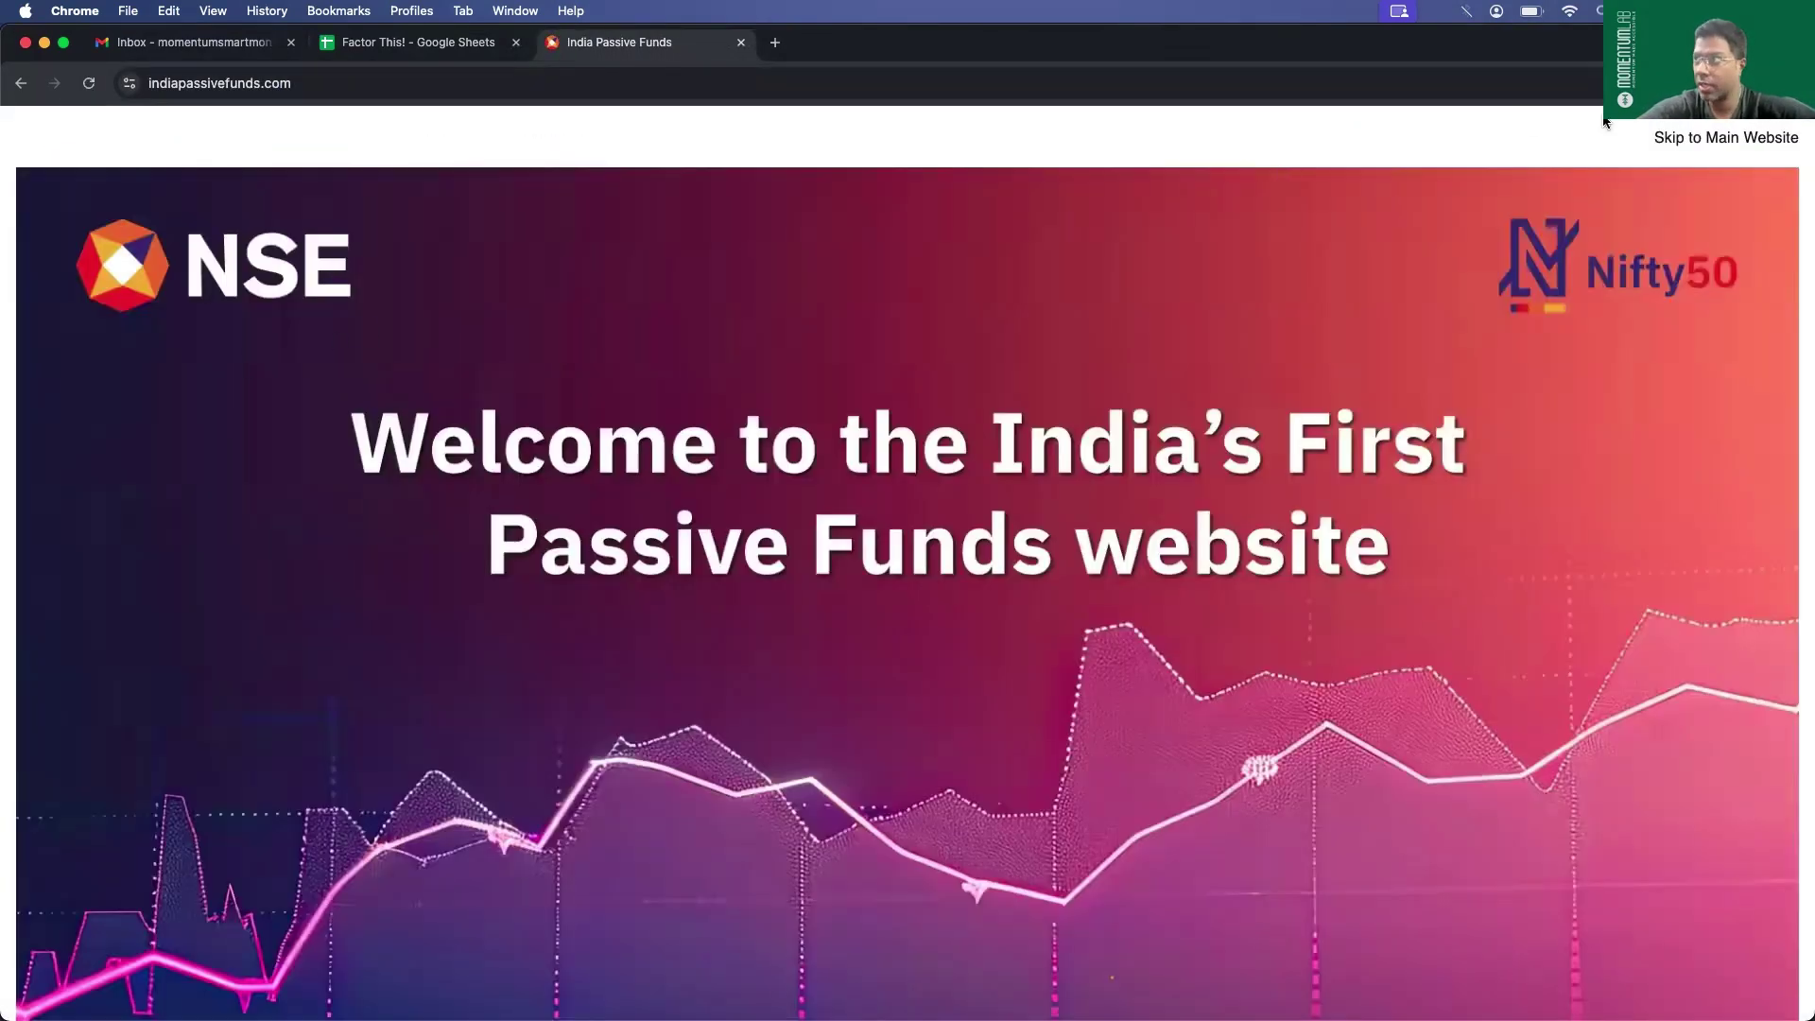
left_click(1671, 145)
left_click(312, 143)
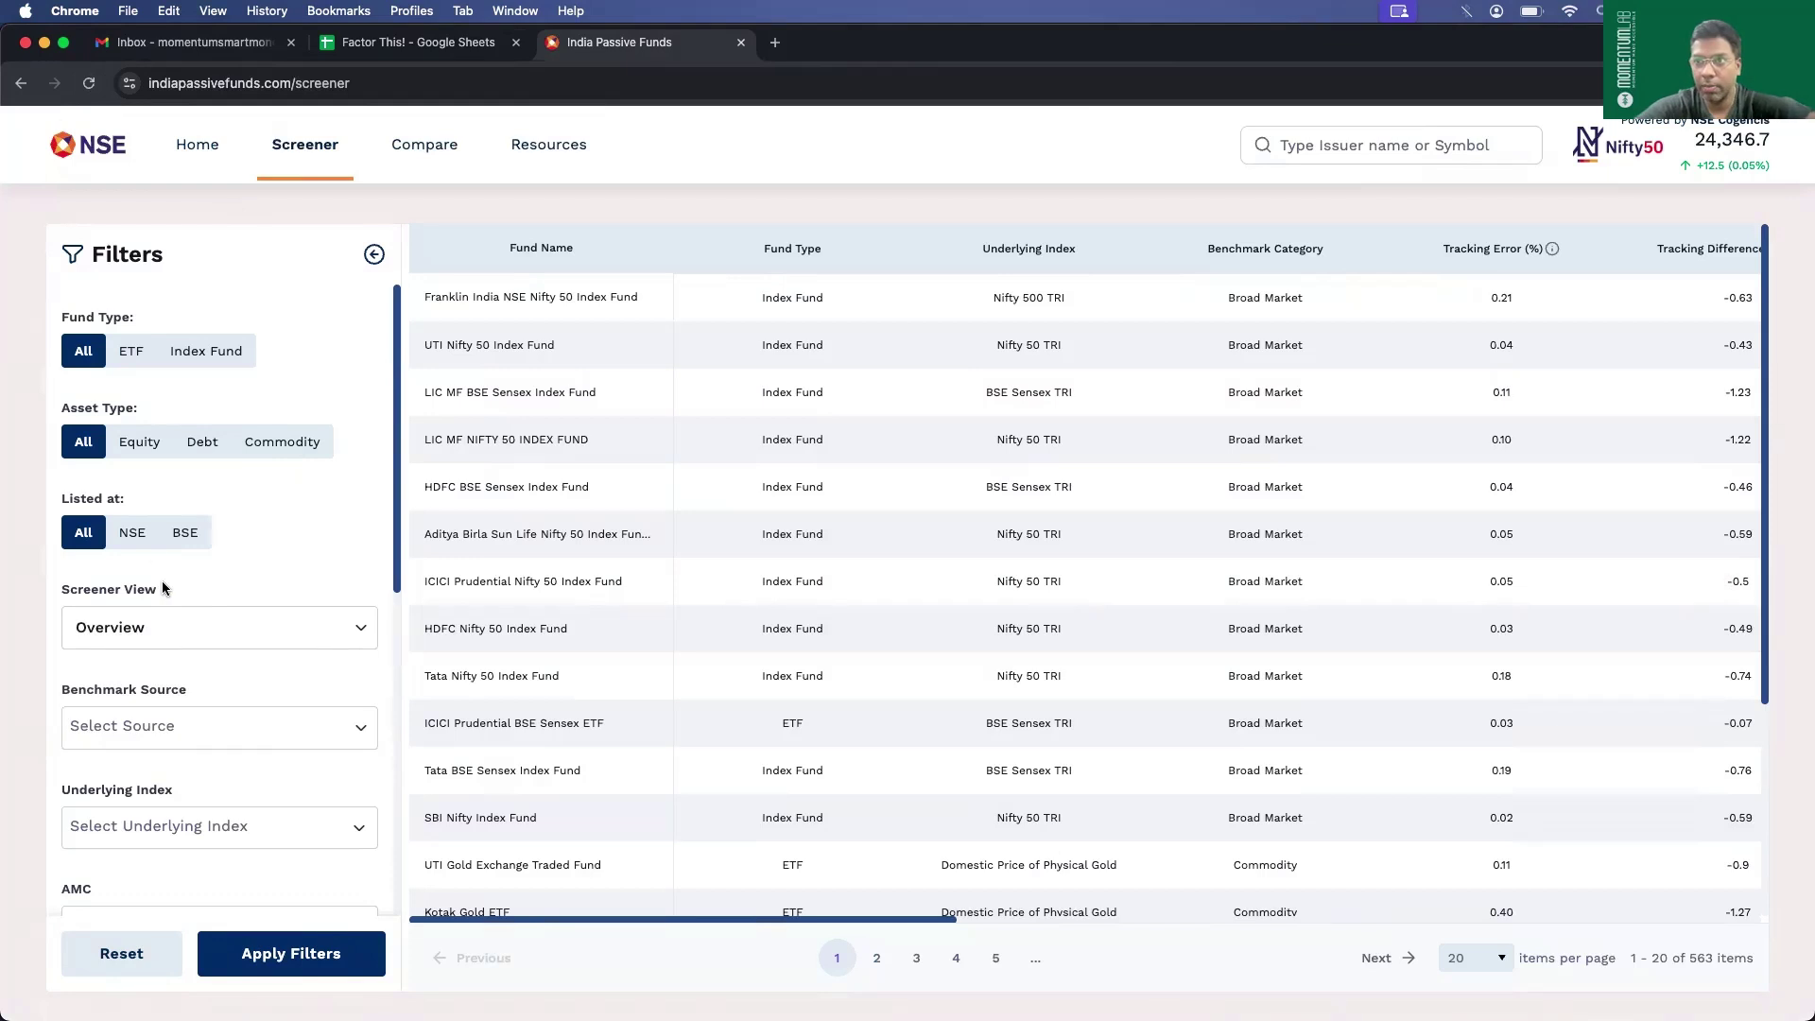
- Filter the screener to funds listed at NSE with Nifty 500 Momentum 50 TRI as the underlying index
left_click(132, 532)
left_click(164, 730)
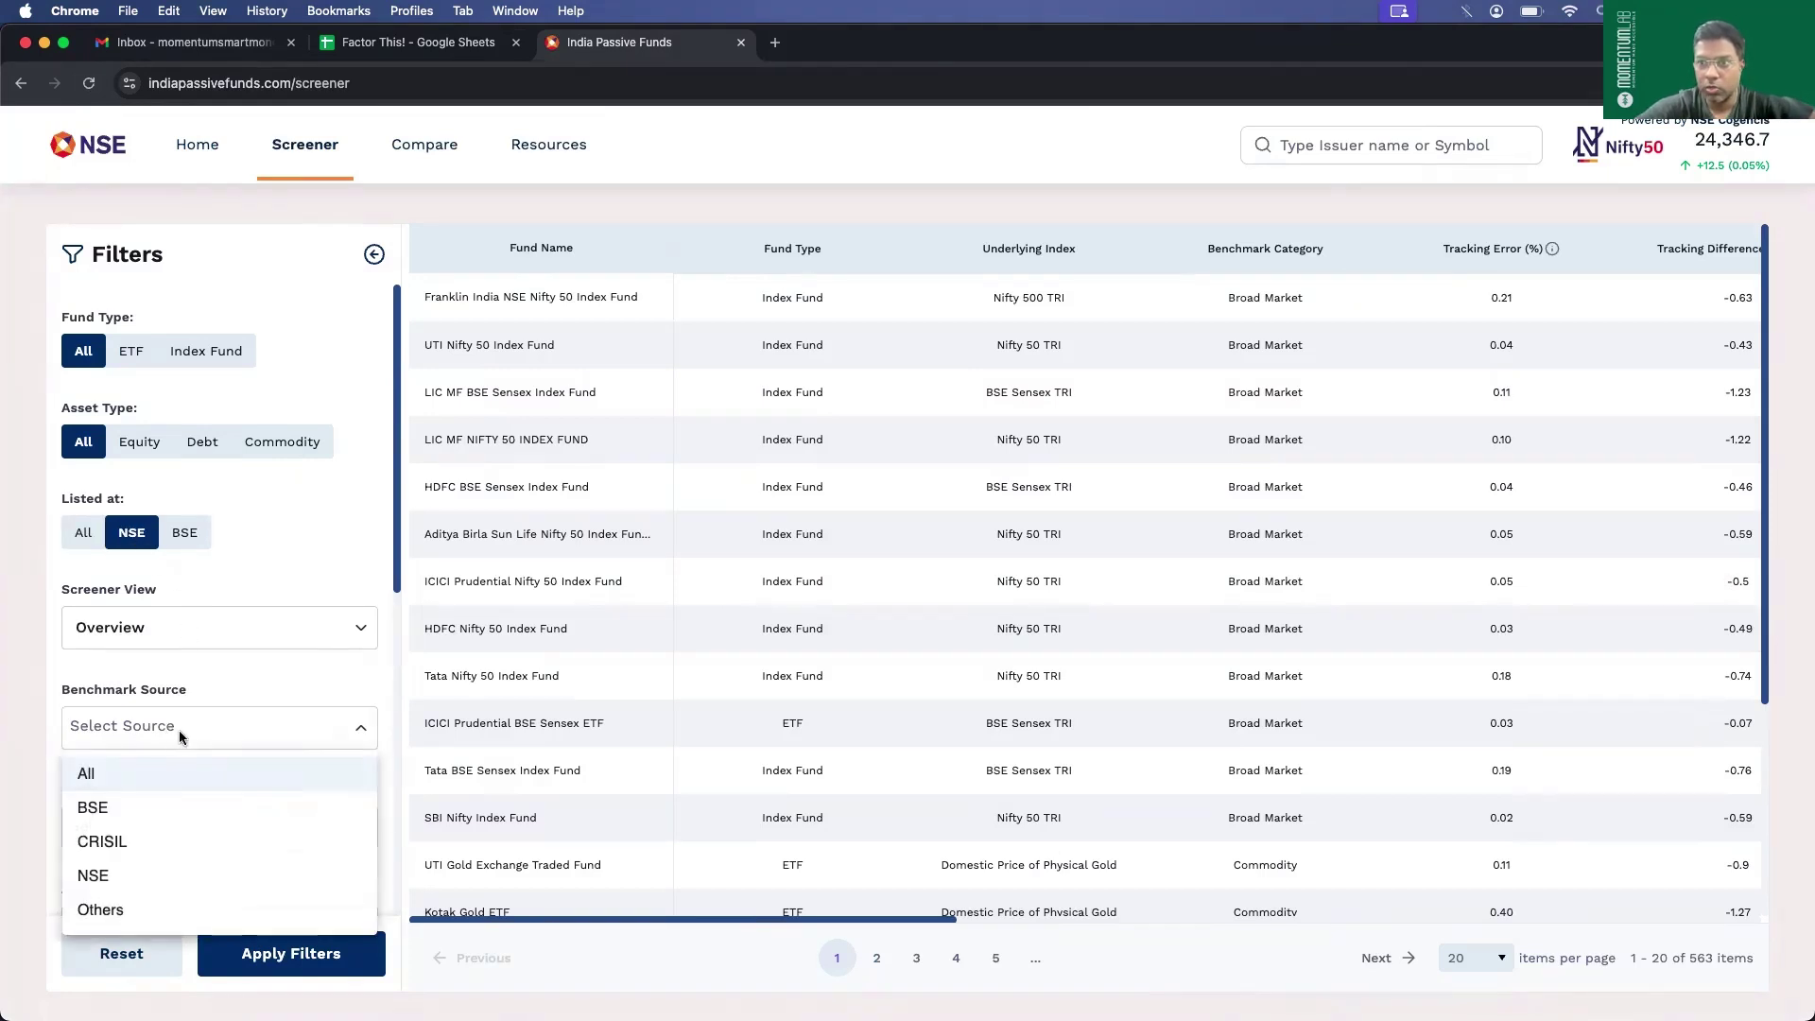
left_click(162, 828)
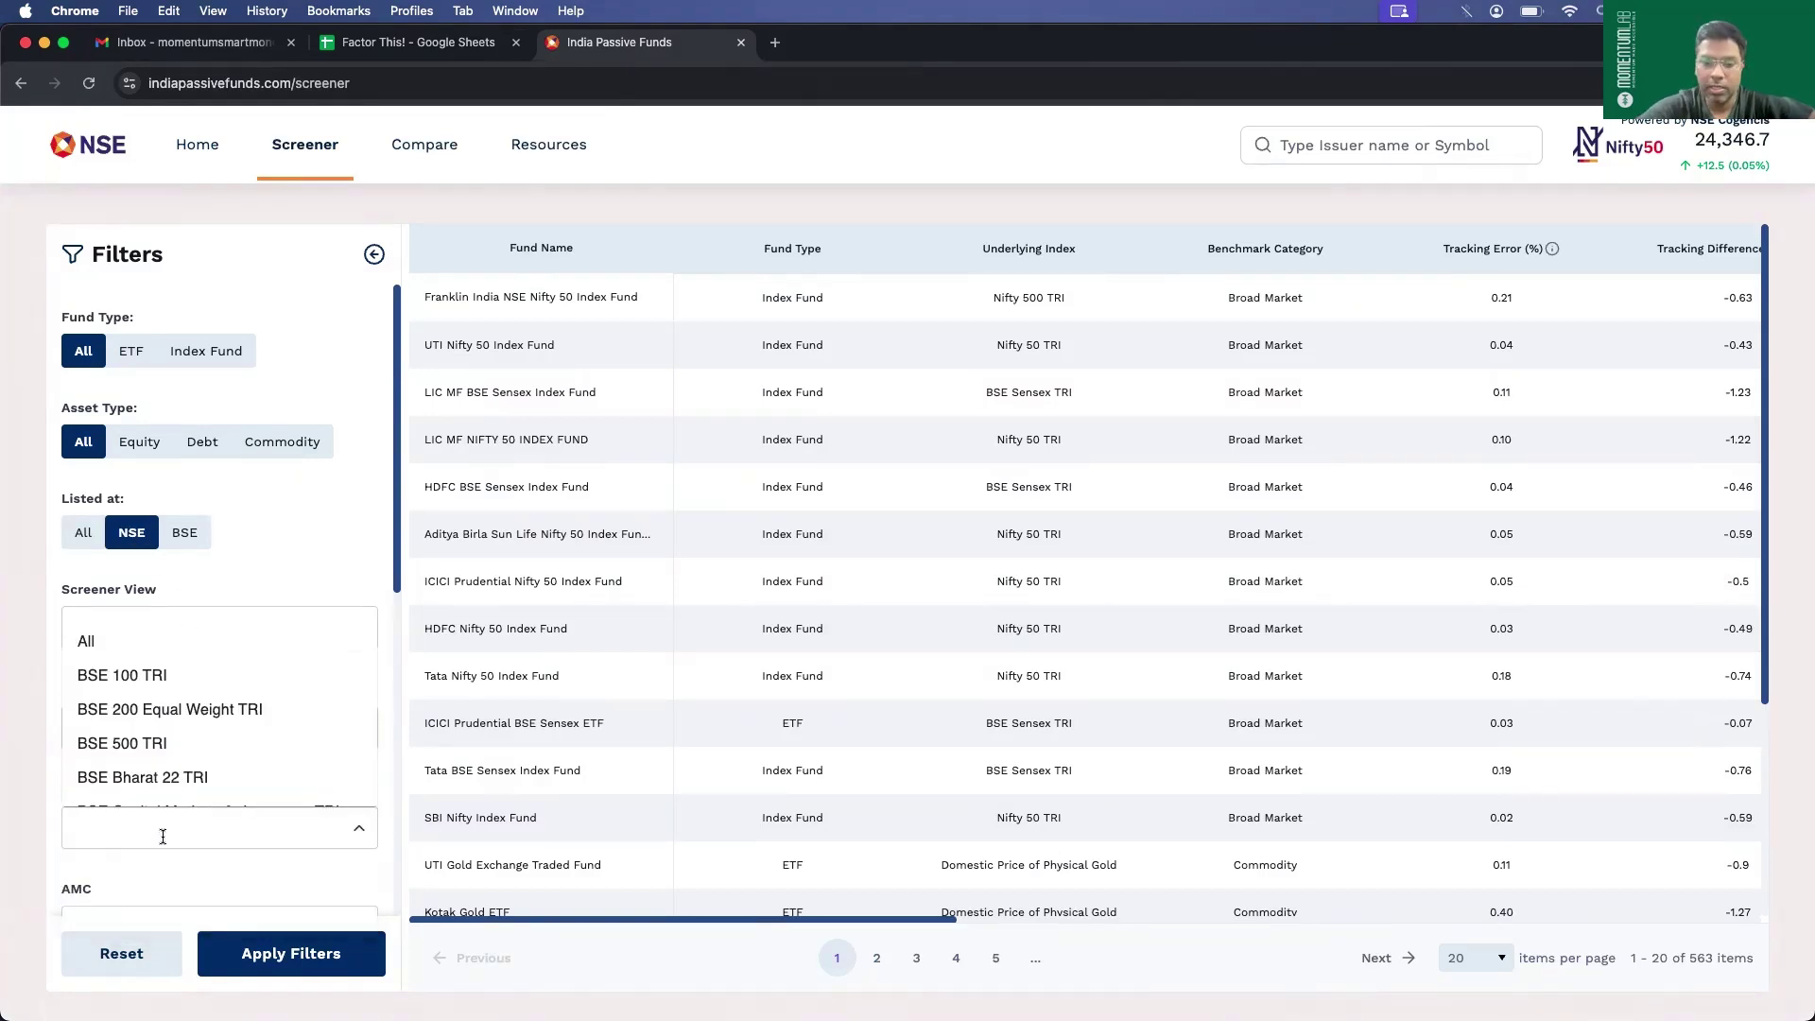
type("momentum ")
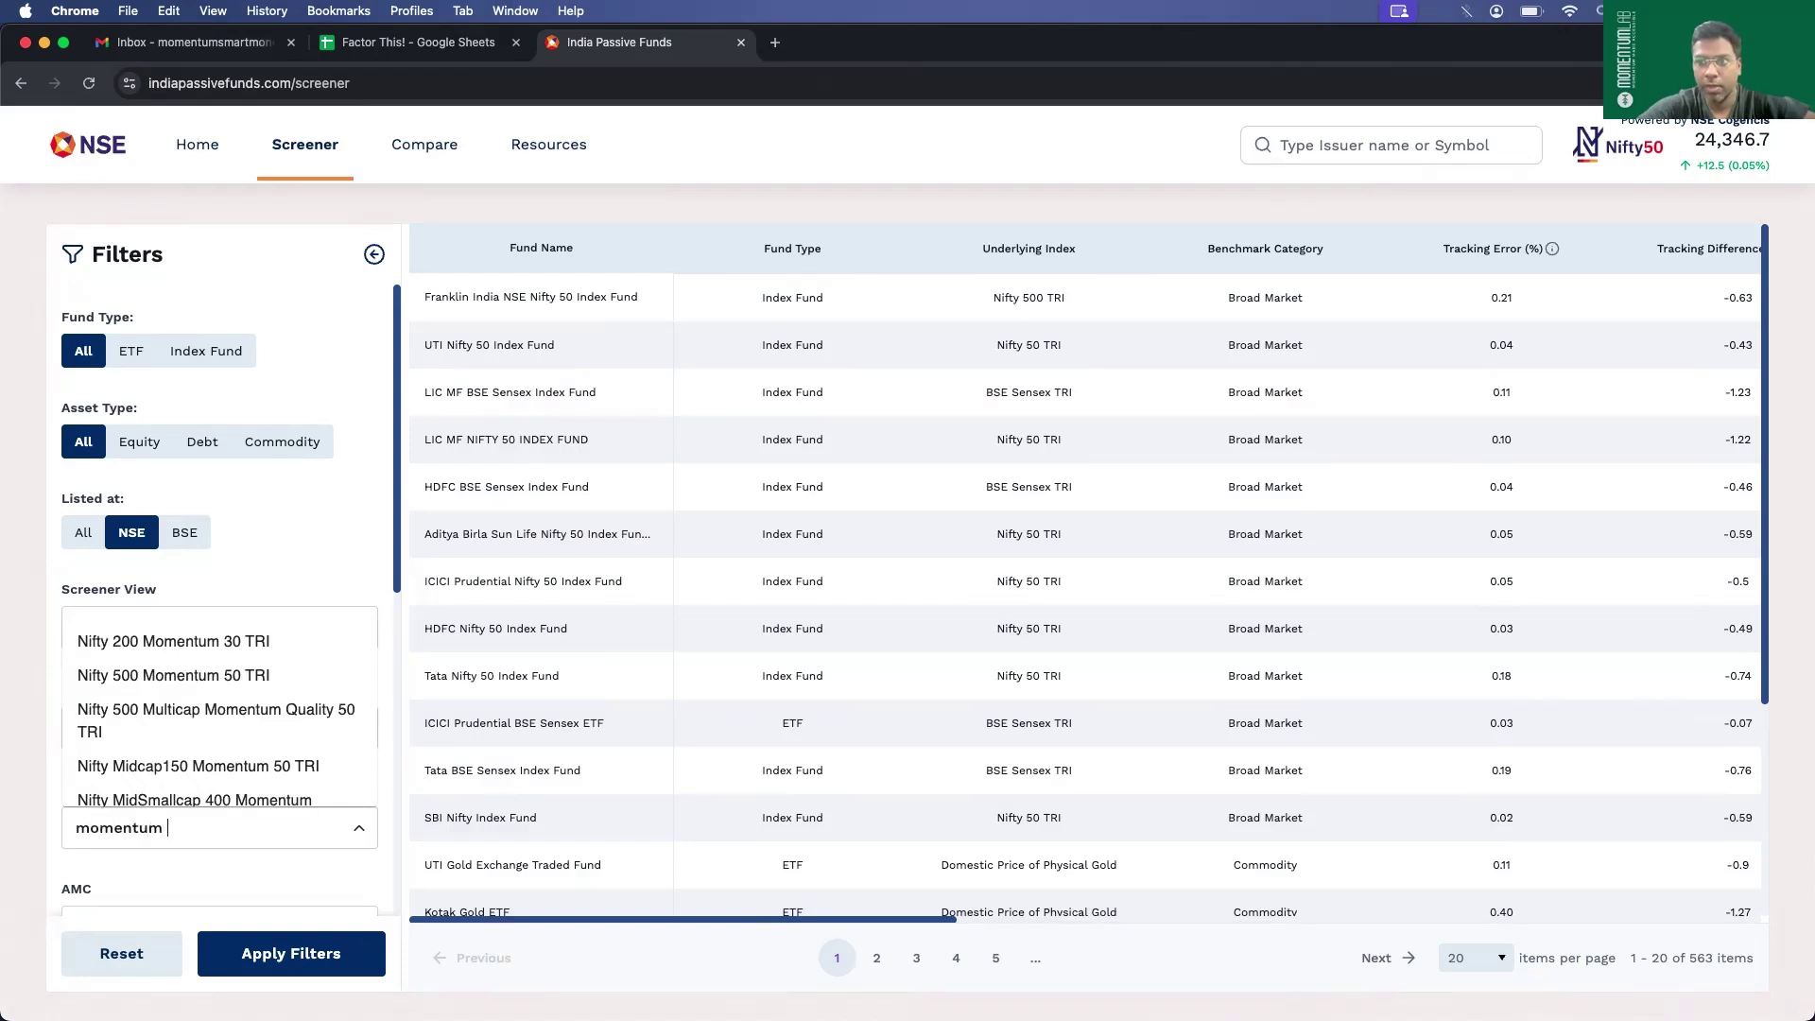
type("50")
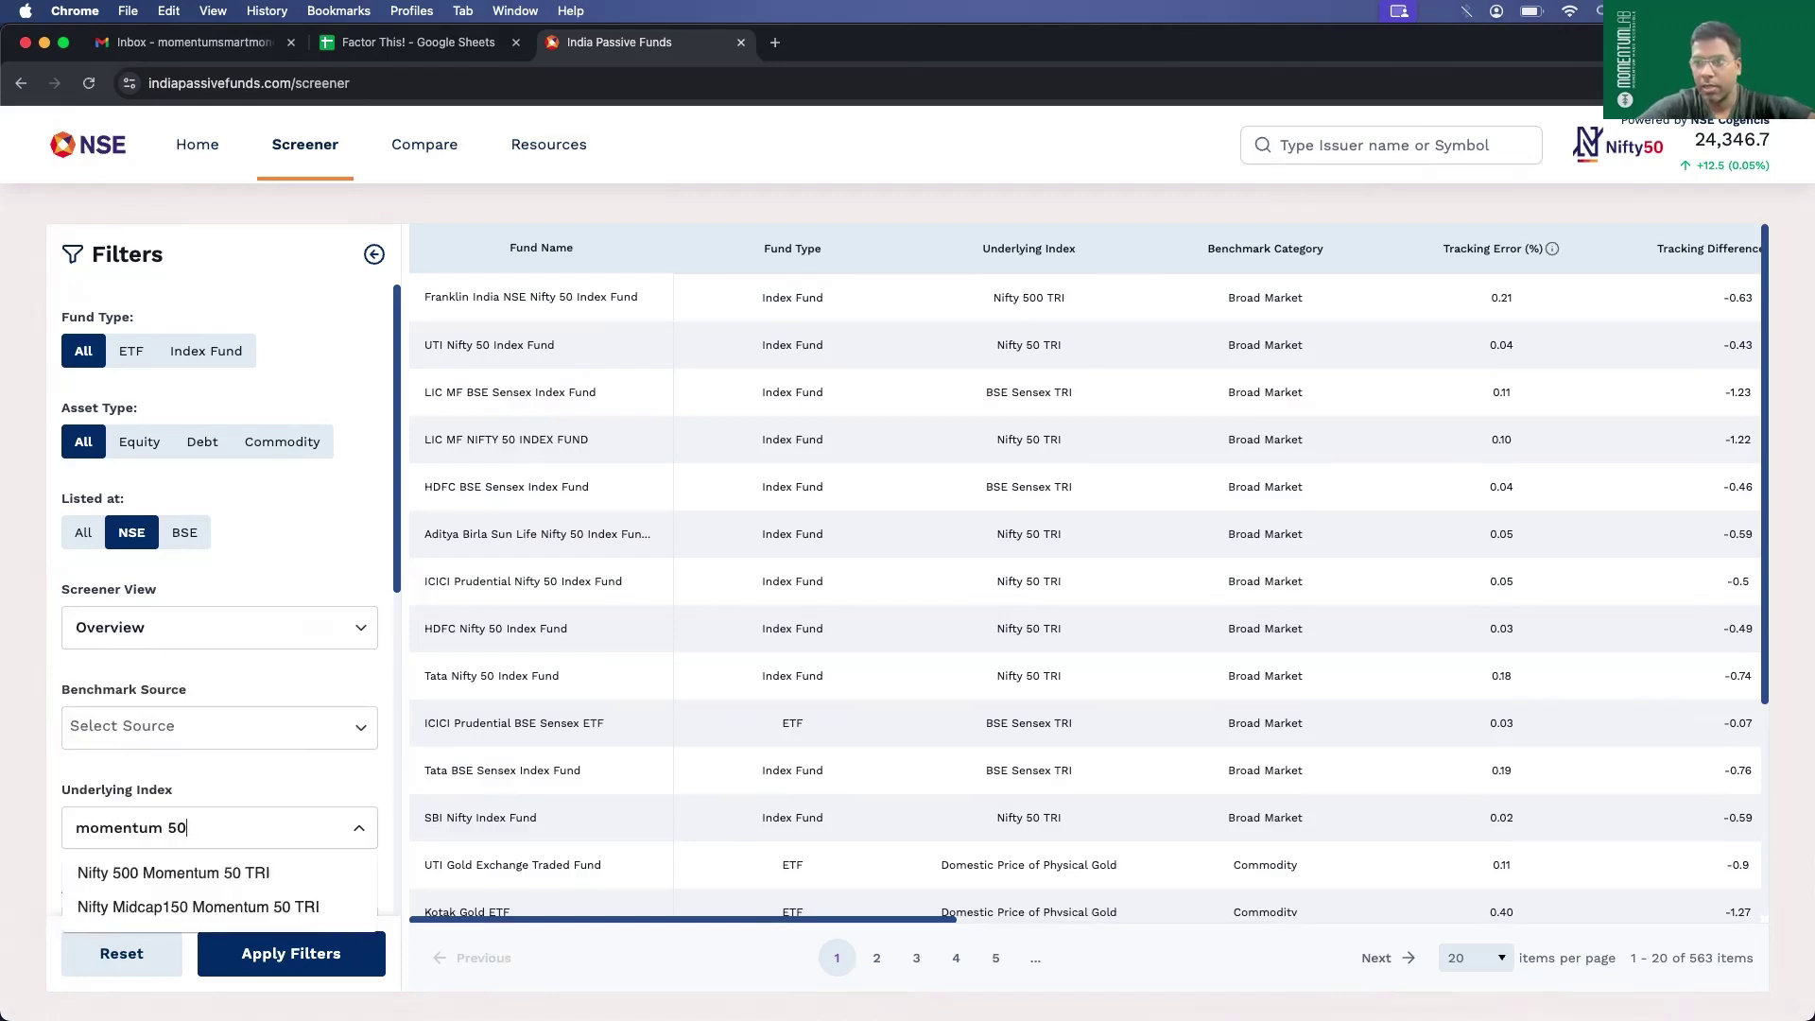
left_click(163, 873)
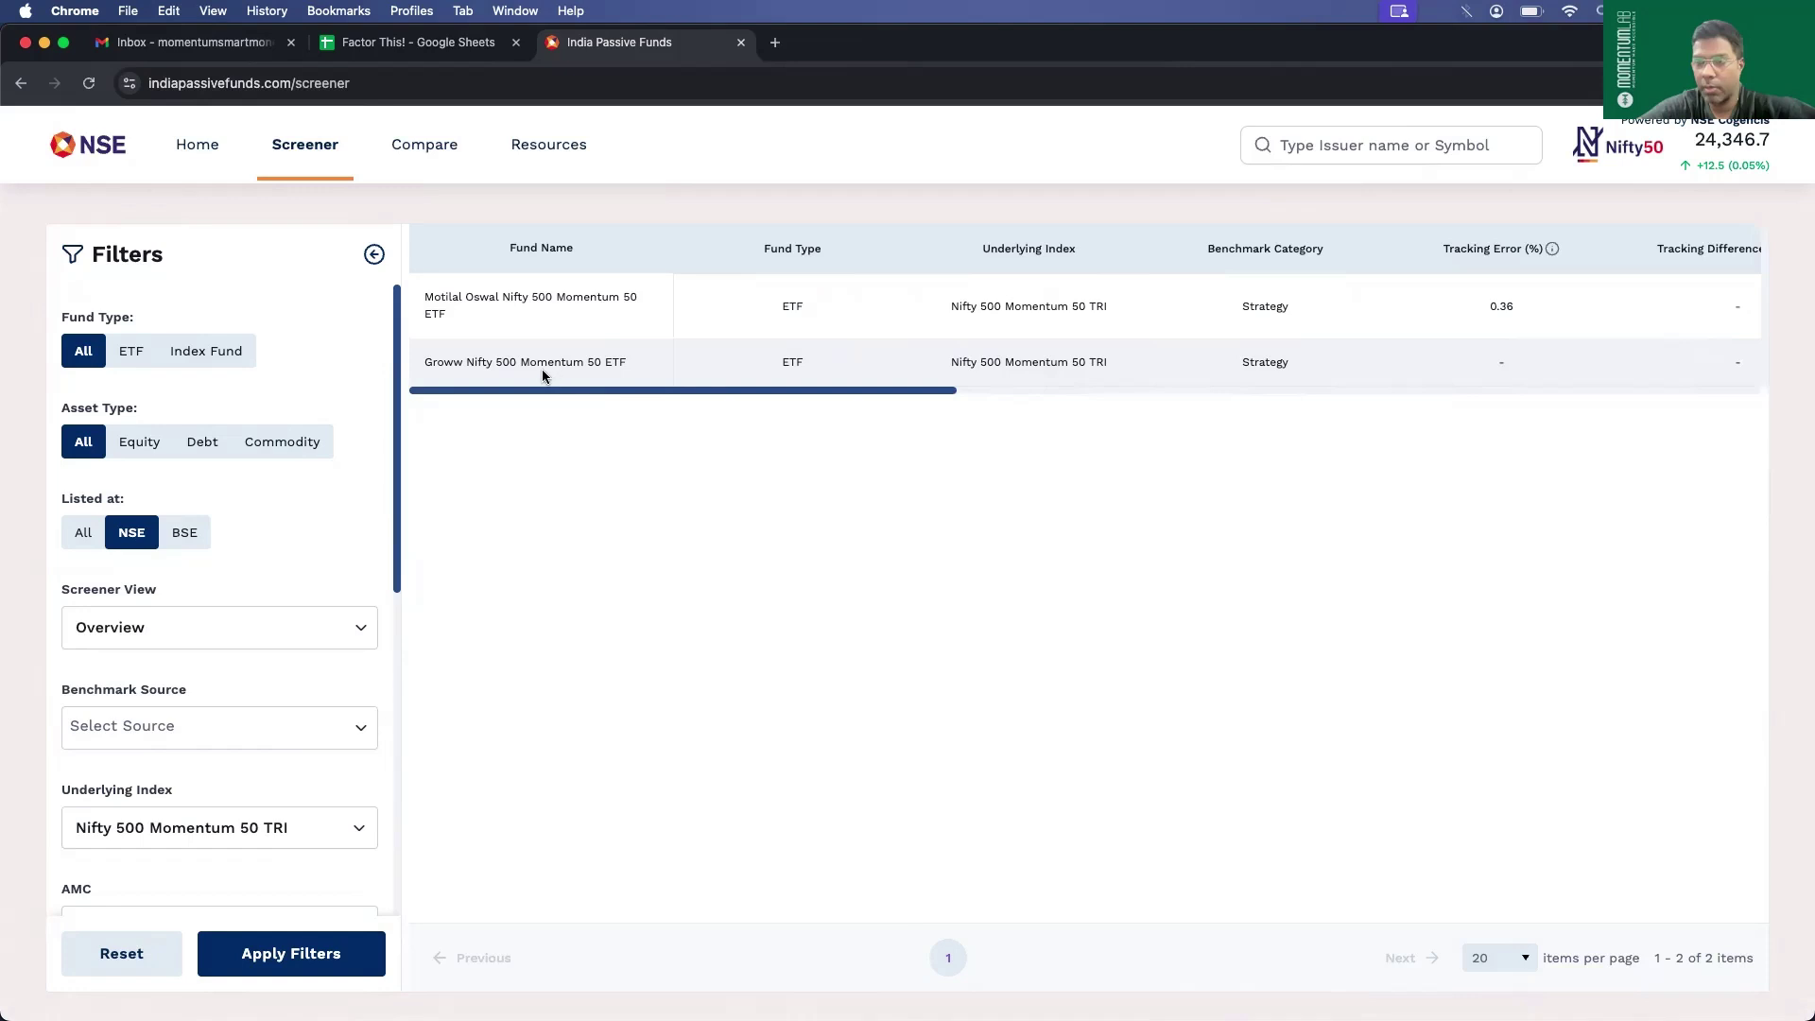
- Clear the momentum index from the Underlying Index filter and search its options for "nifty 500 low"
left_click(288, 820)
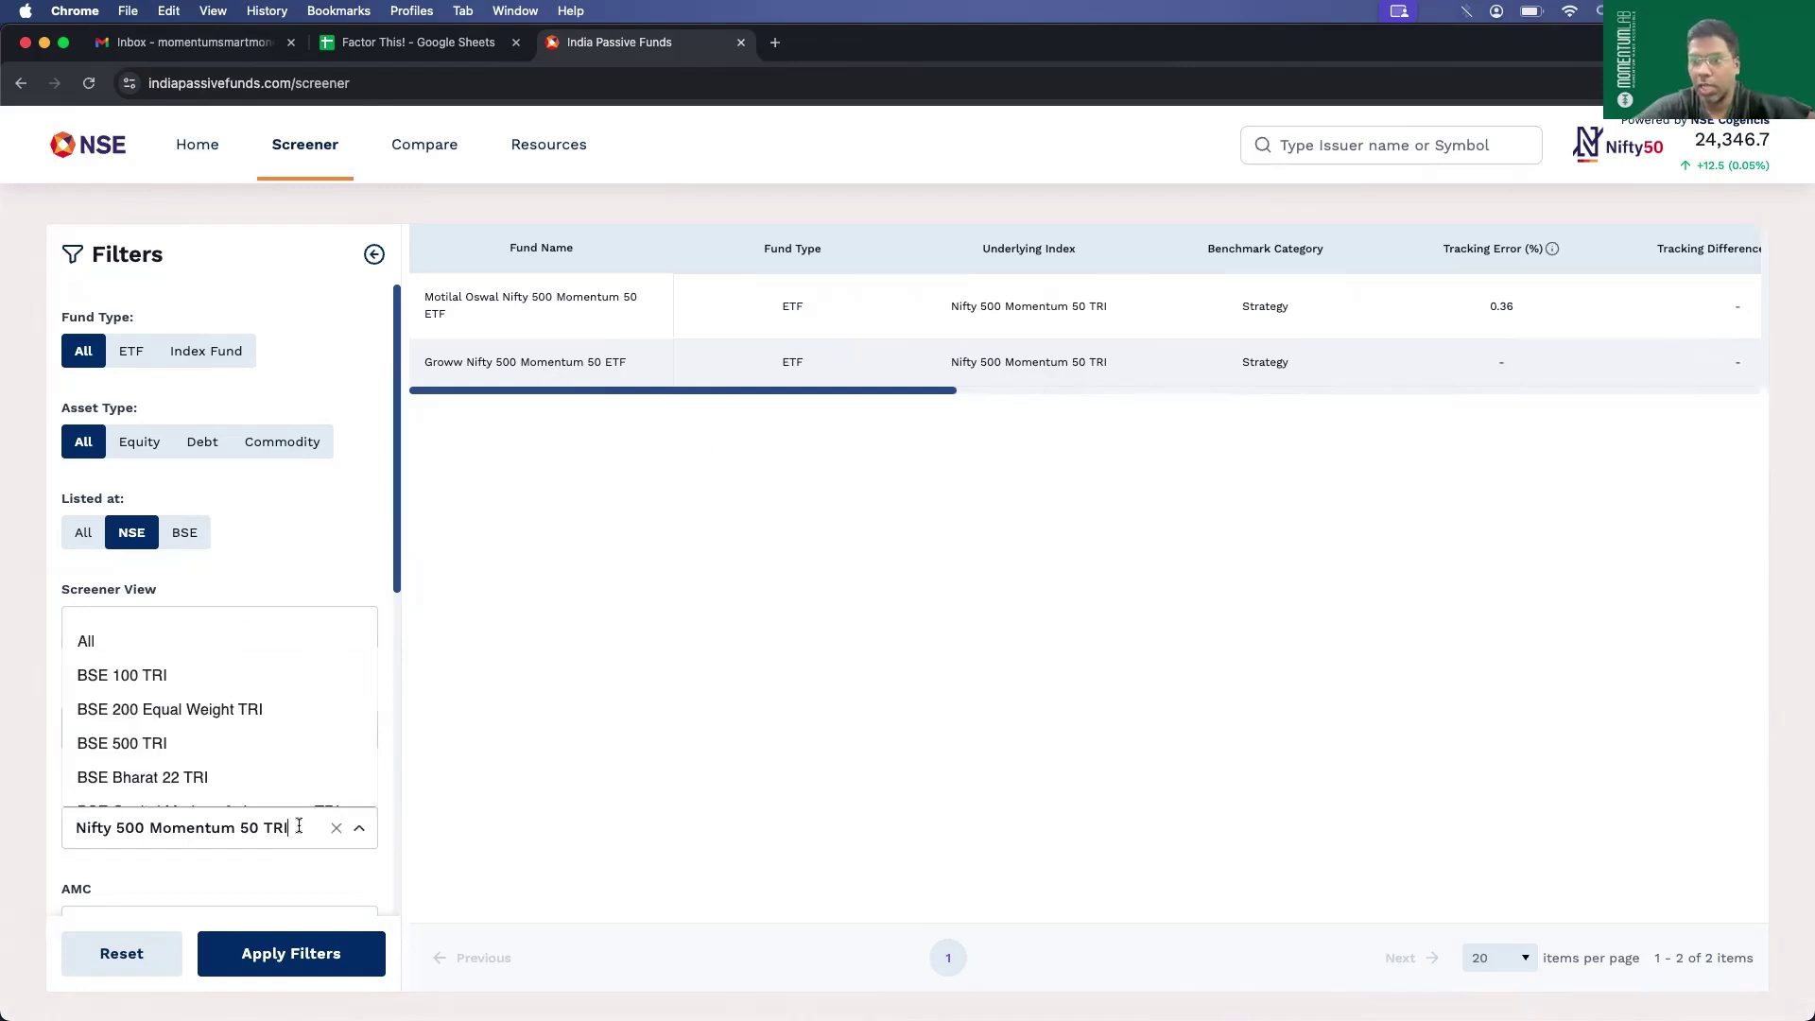
triple_click(321, 825)
key("BackSpace")
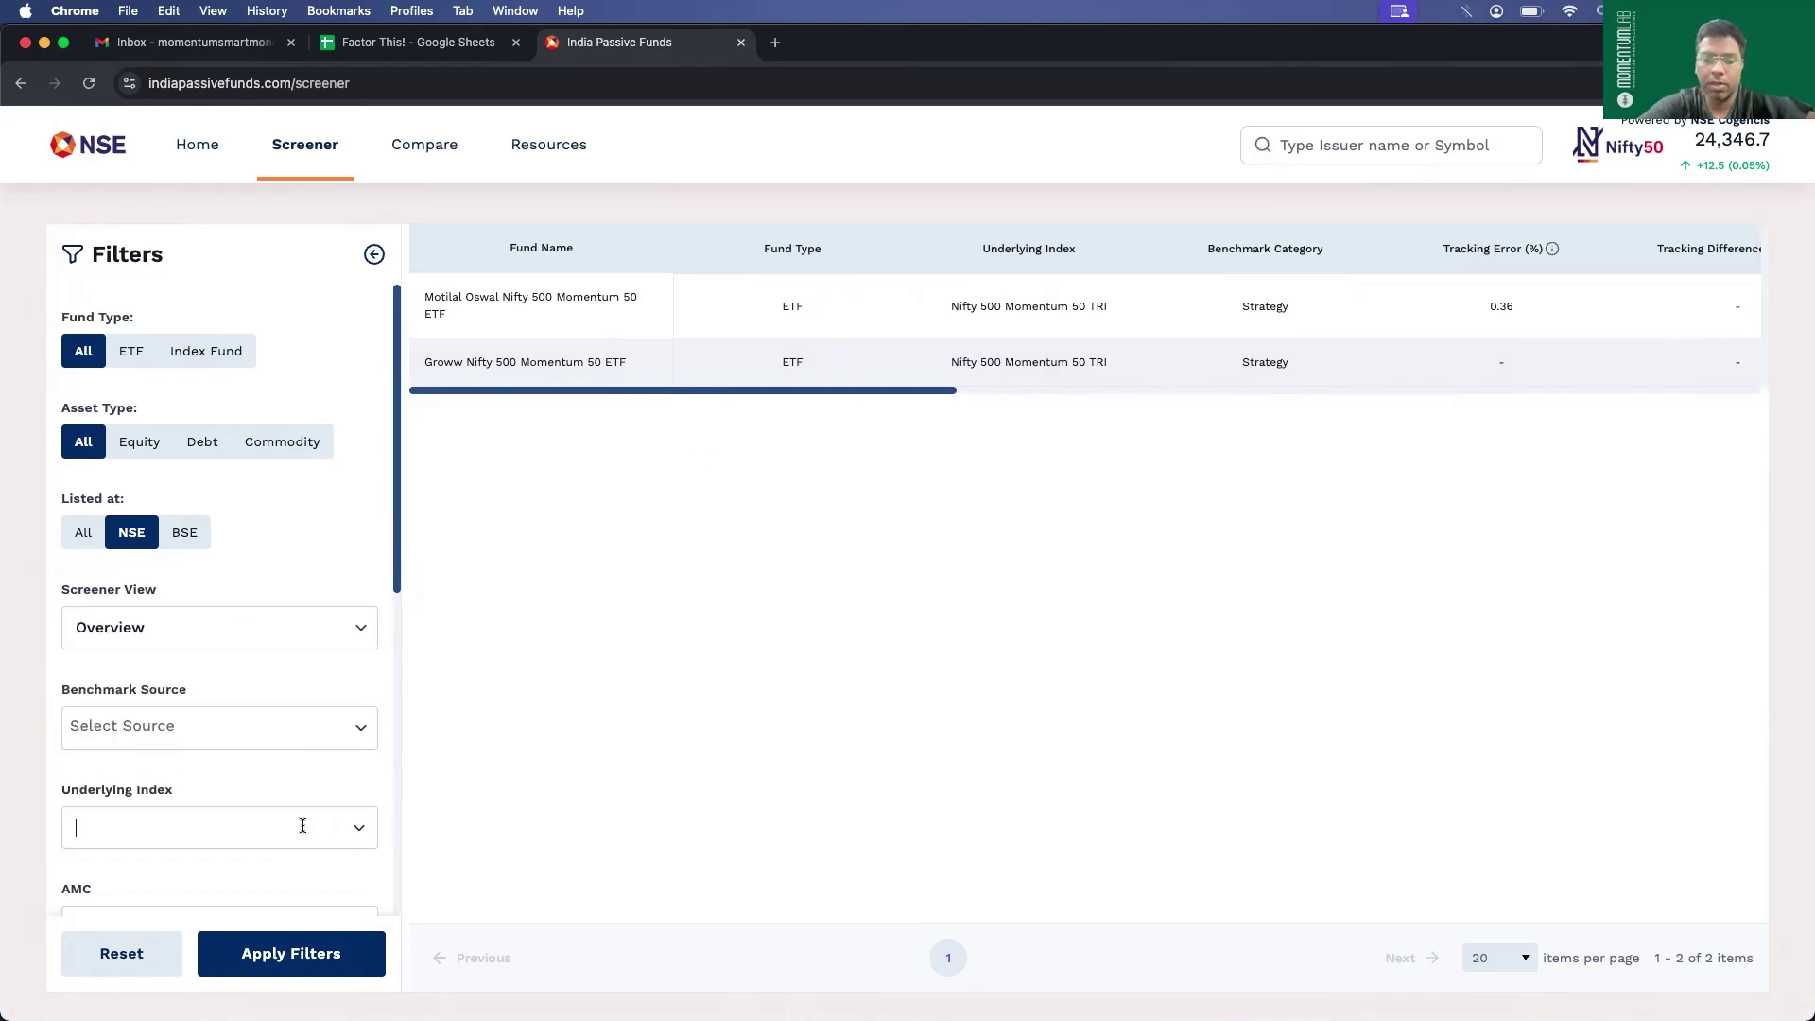
type("nifty 500 lo")
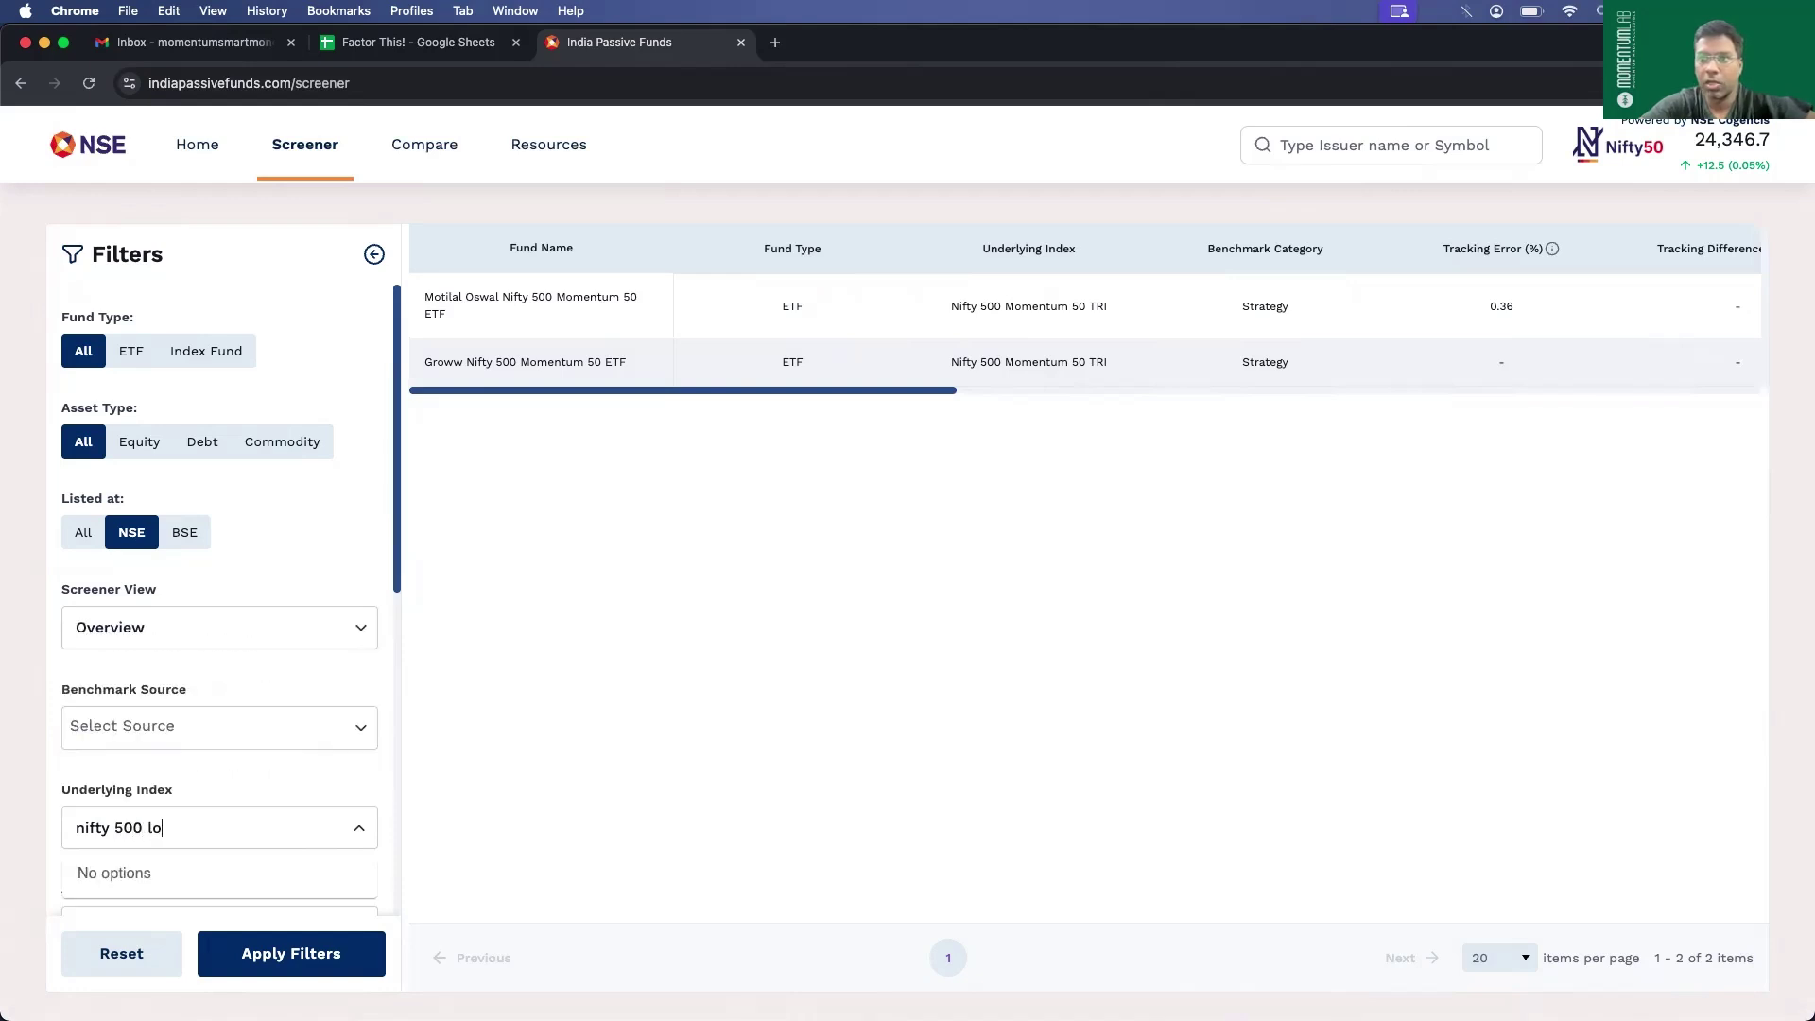
type("w")
- Shorten the index search to "nifty 500", choose Nifty 500 Value 50 TRI and apply the filter
key("BackSpace")
key("BackSpace")
key("BackSpace")
key("BackSpace")
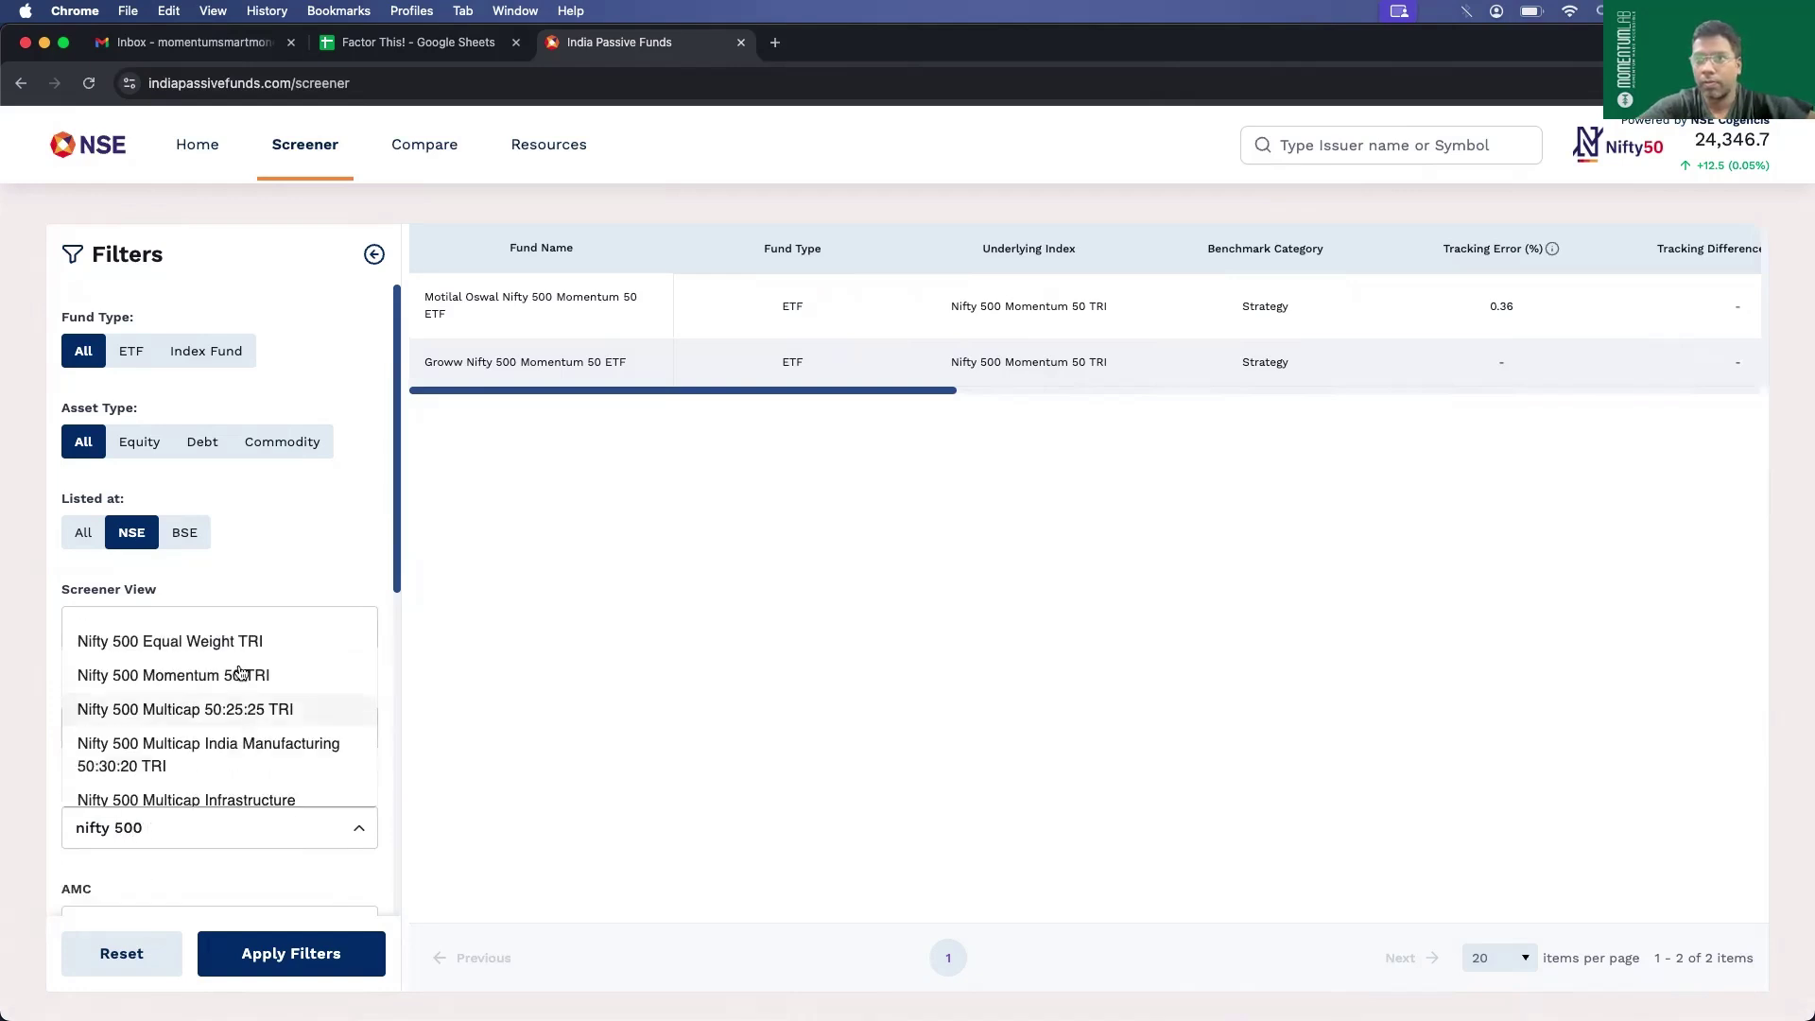
scroll(227, 685, "down", 3)
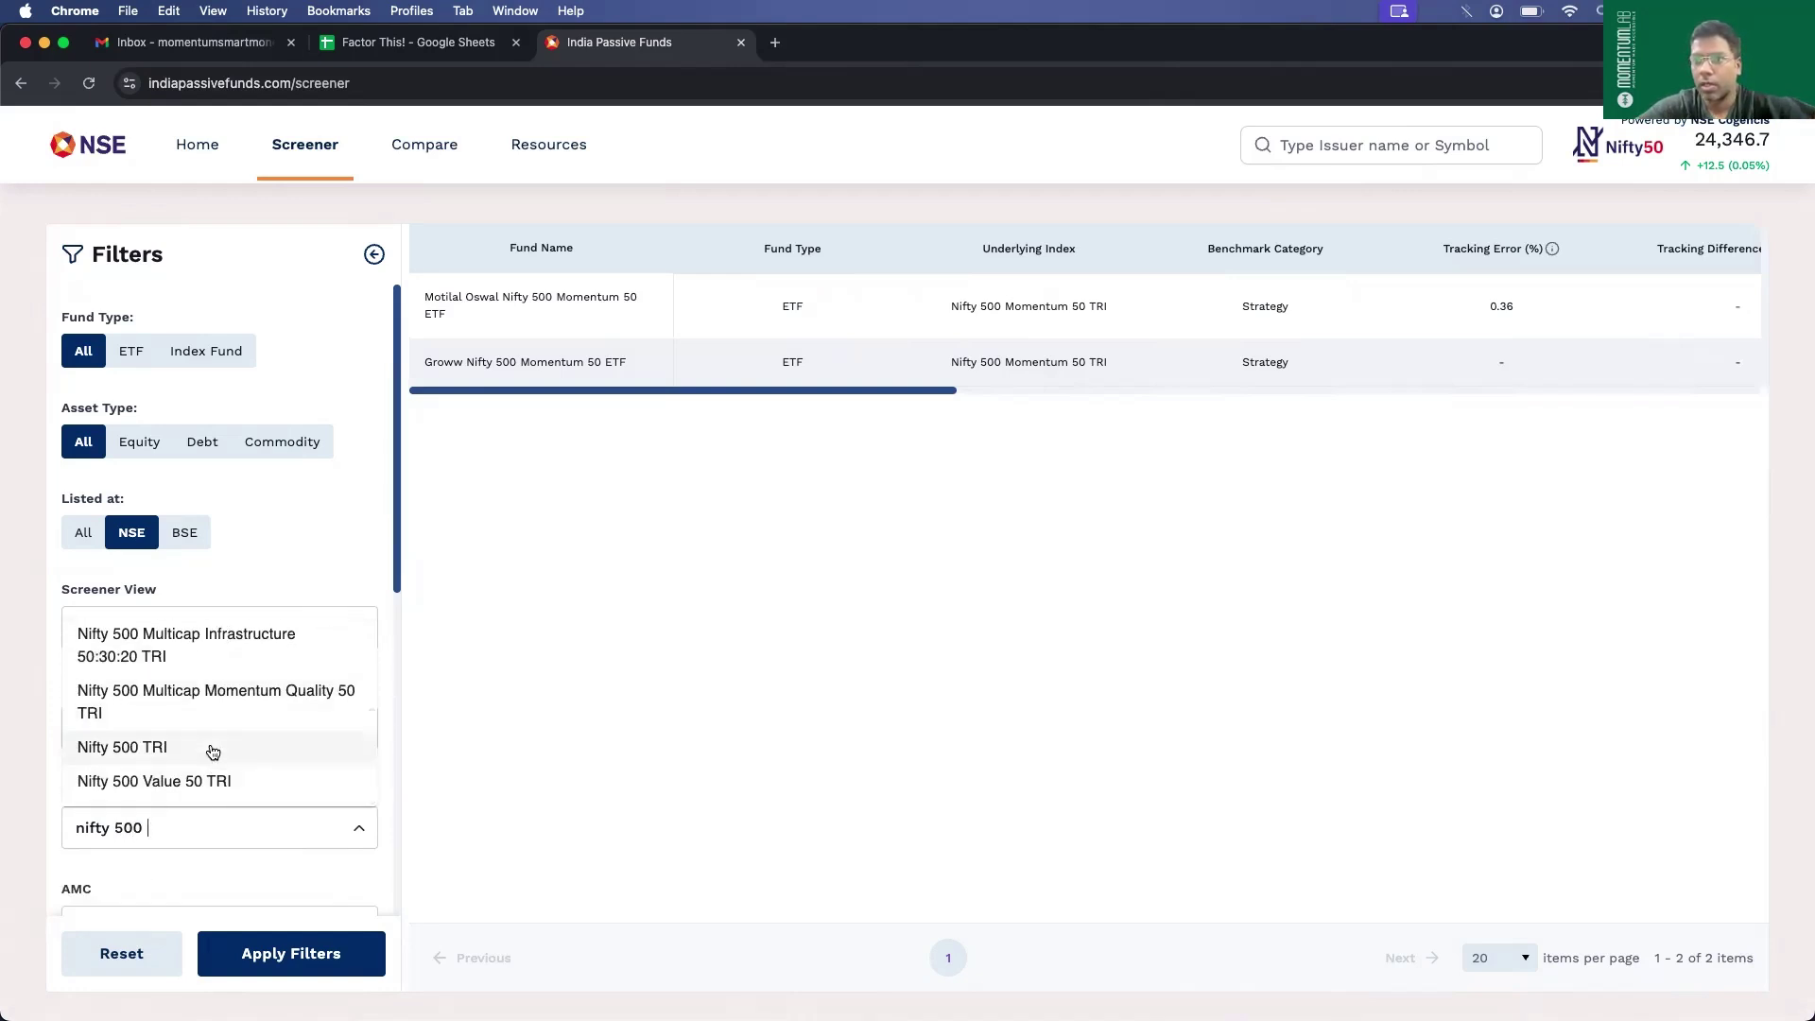
scroll(212, 750, "up", 3)
scroll(211, 750, "down", 3)
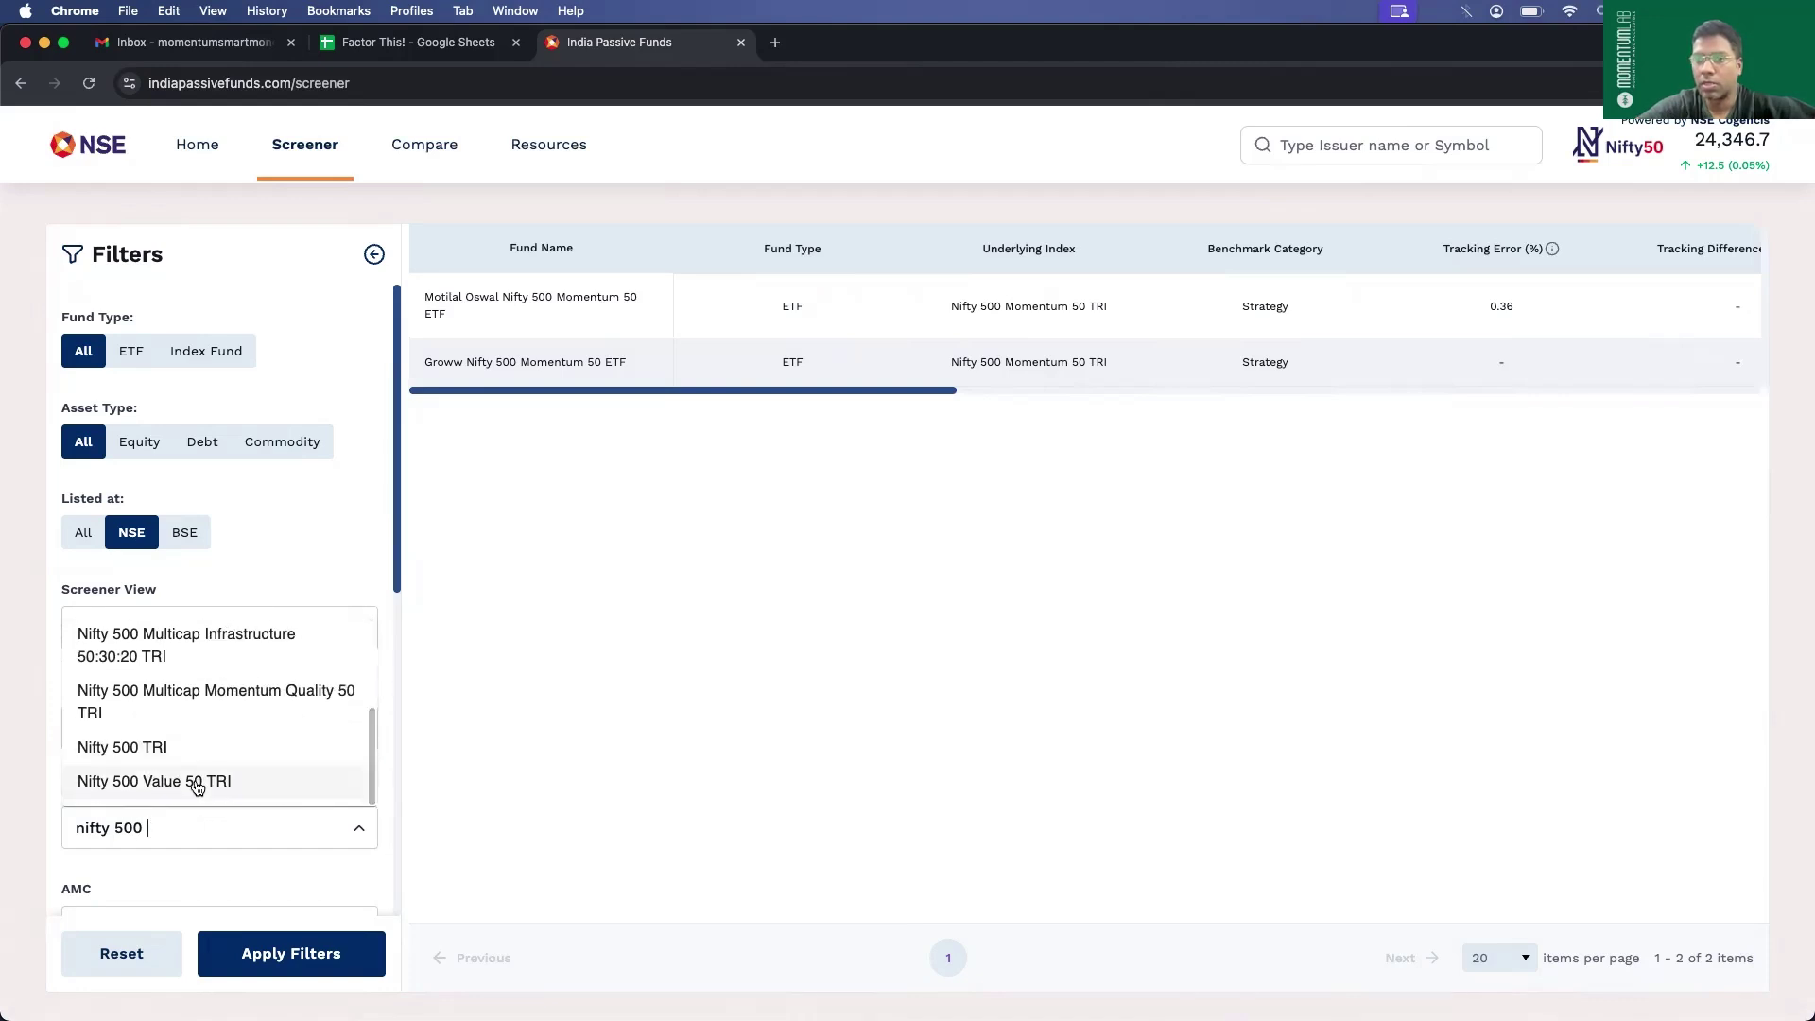
left_click(194, 779)
left_click(314, 950)
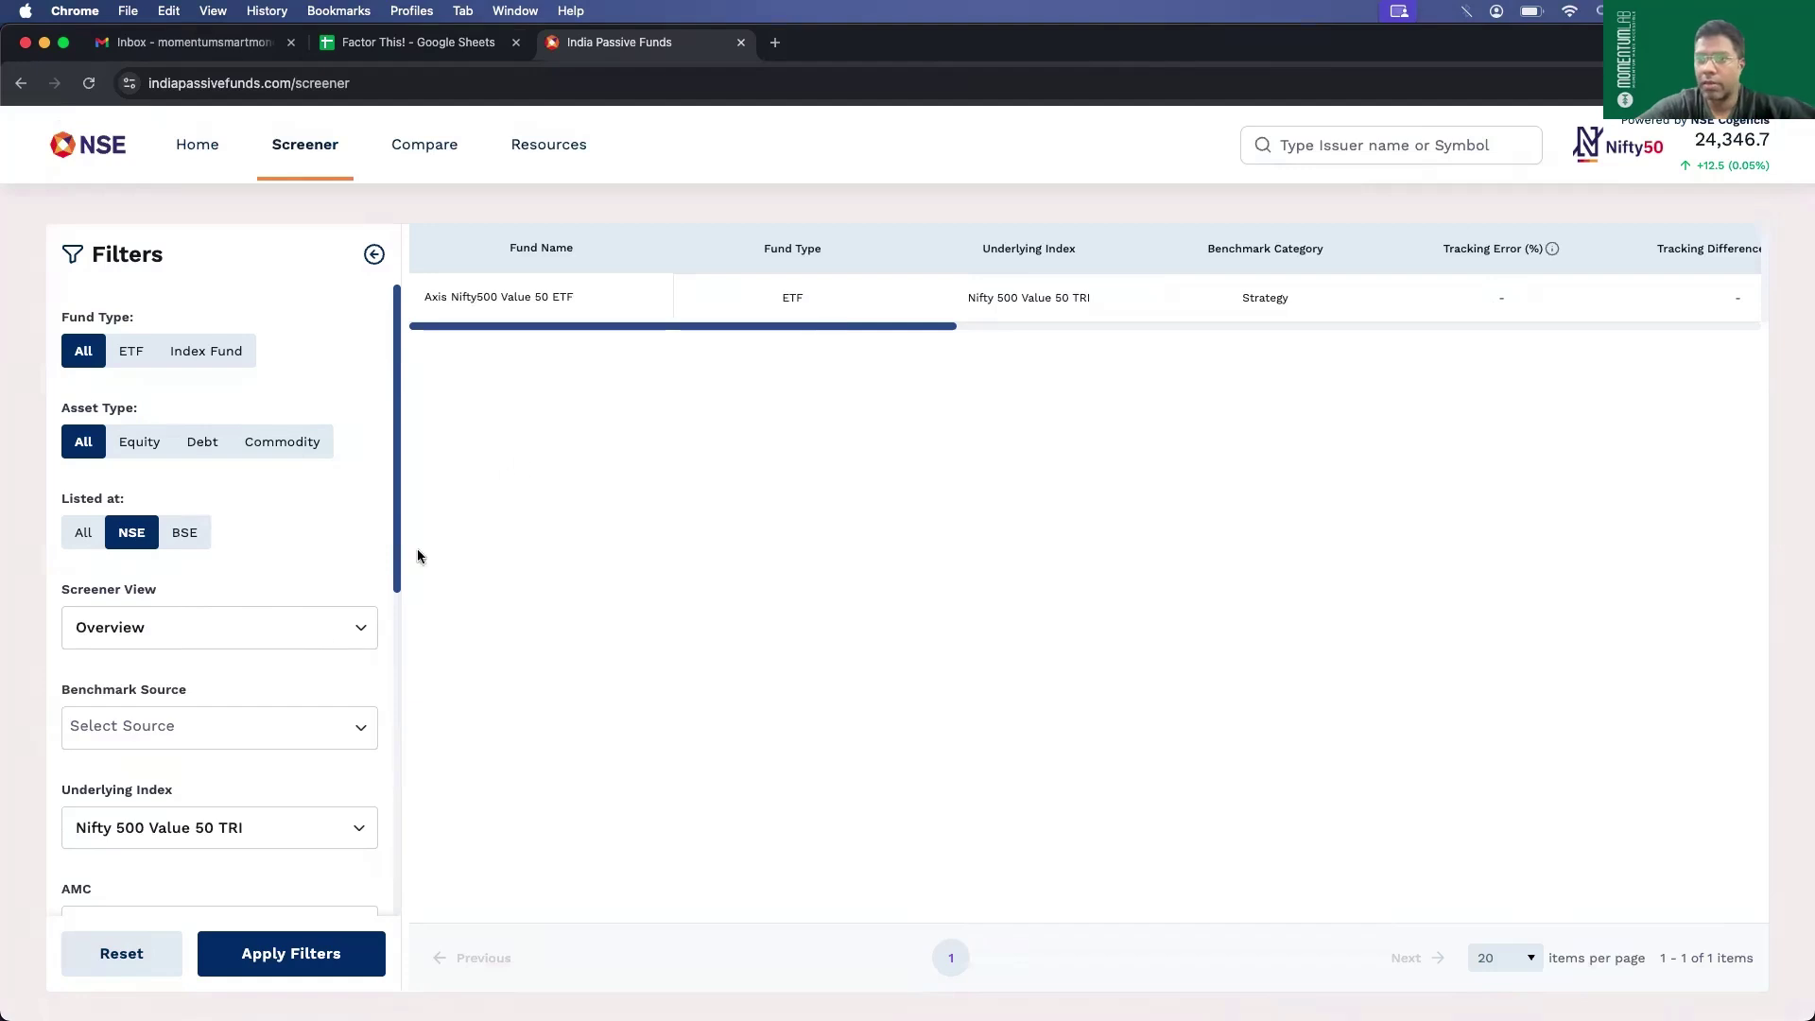
- Clear the value index from the Underlying Index filter and search its options for "momentum"
left_click(329, 827)
left_click(187, 830)
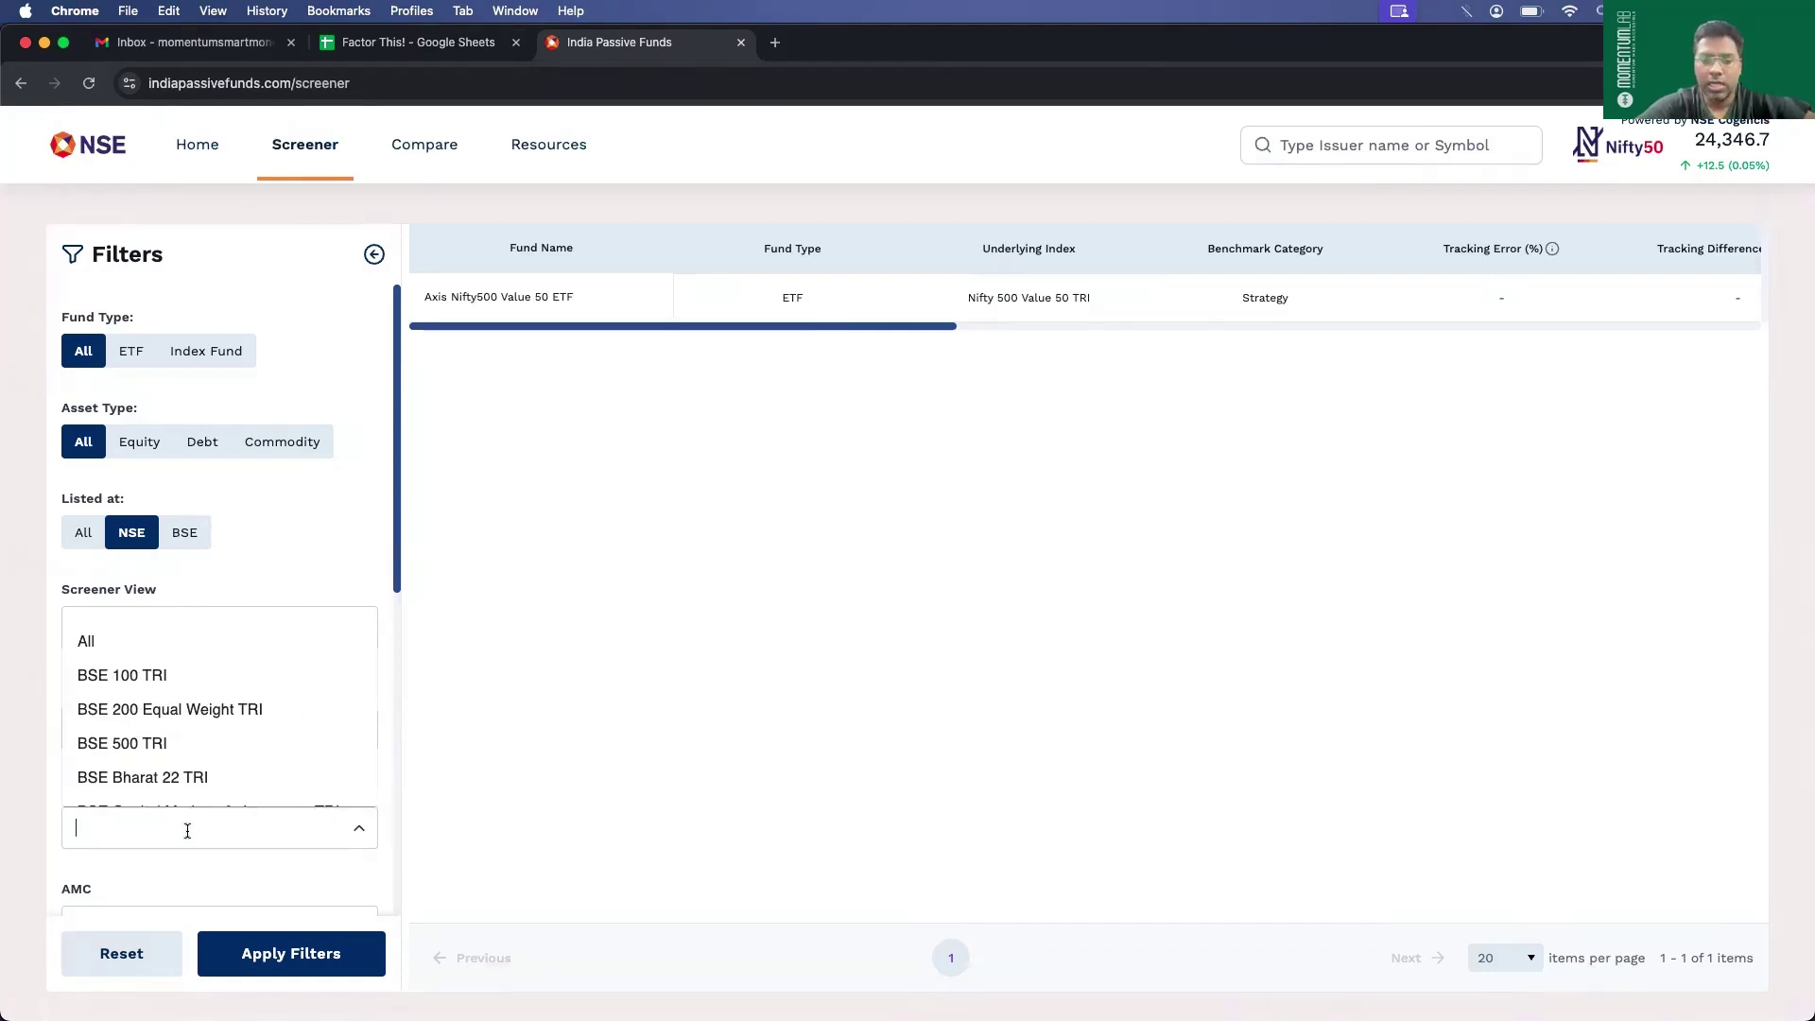
type("momentum")
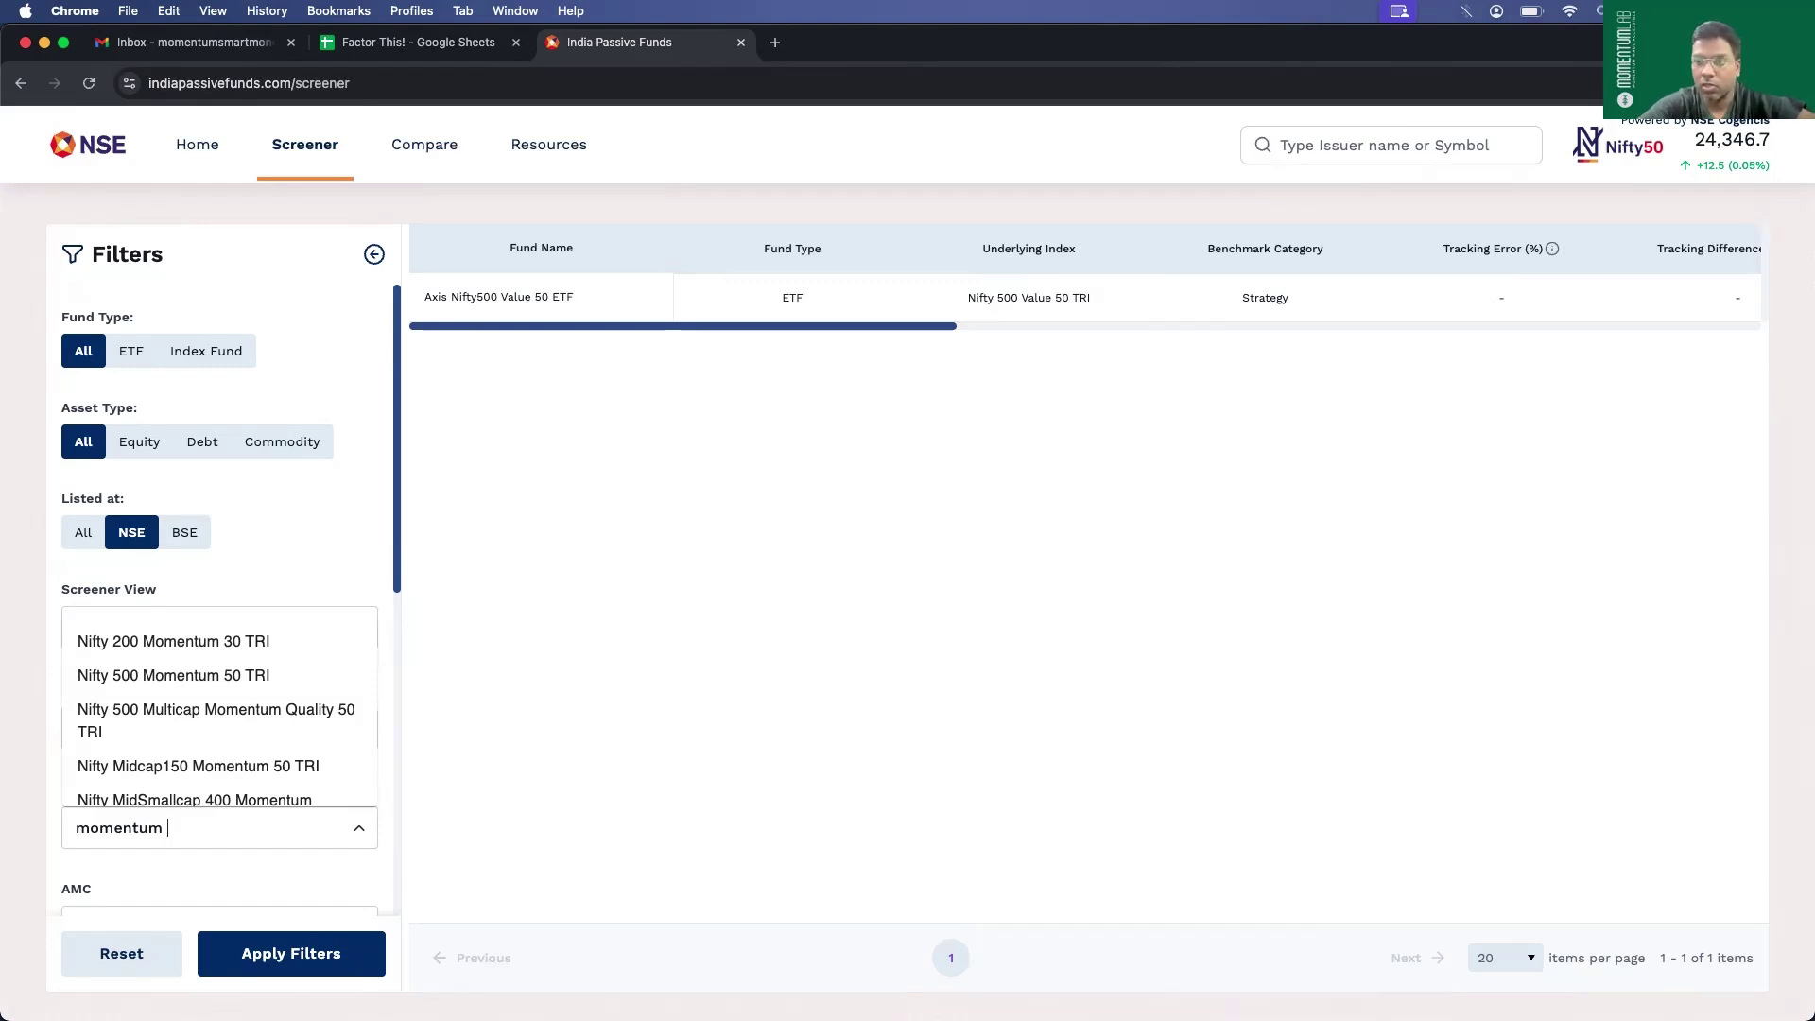
- Search the Underlying Index options for "nifty 500 q" instead, and close the list without choosing an index
key("BackSpace")
key("BackSpace")
key("BackSpace")
key("BackSpace")
key("BackSpace")
key("BackSpace")
key("BackSpace")
key("BackSpace")
key("BackSpace")
type("ni")
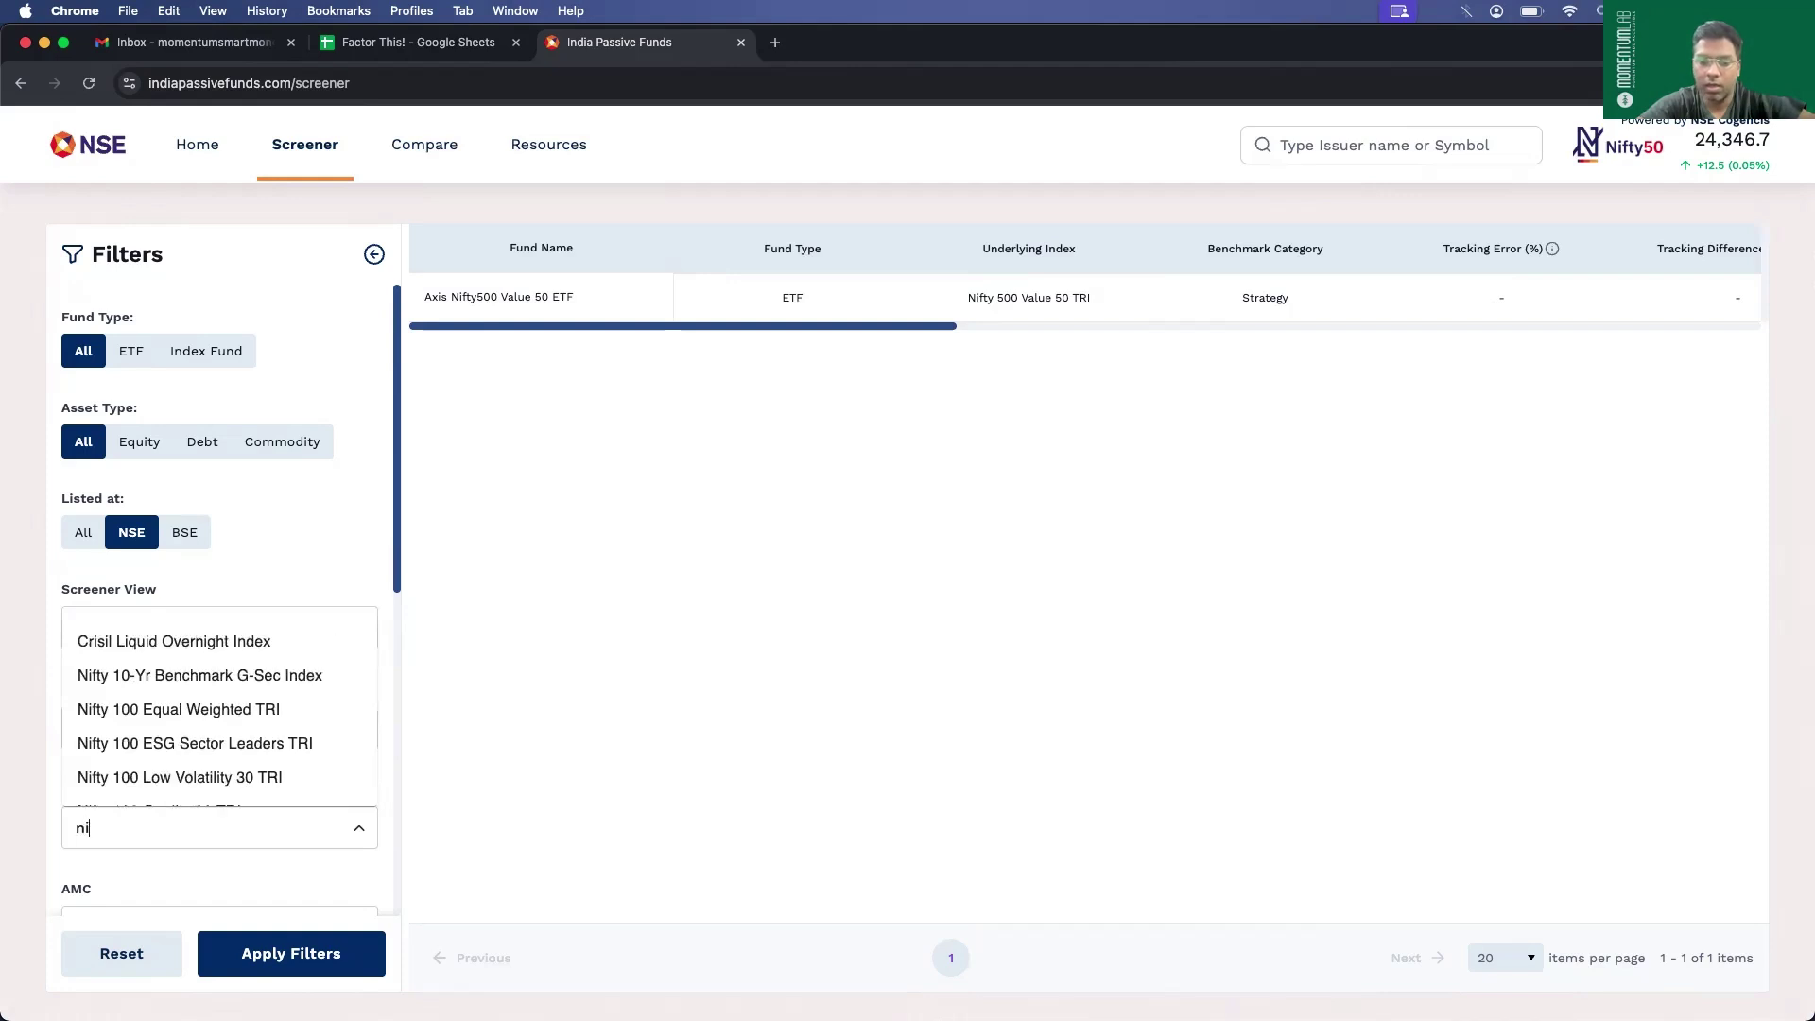
type("gty")
key("BackSpace")
key("BackSpace")
key("BackSpace")
key("BackSpace")
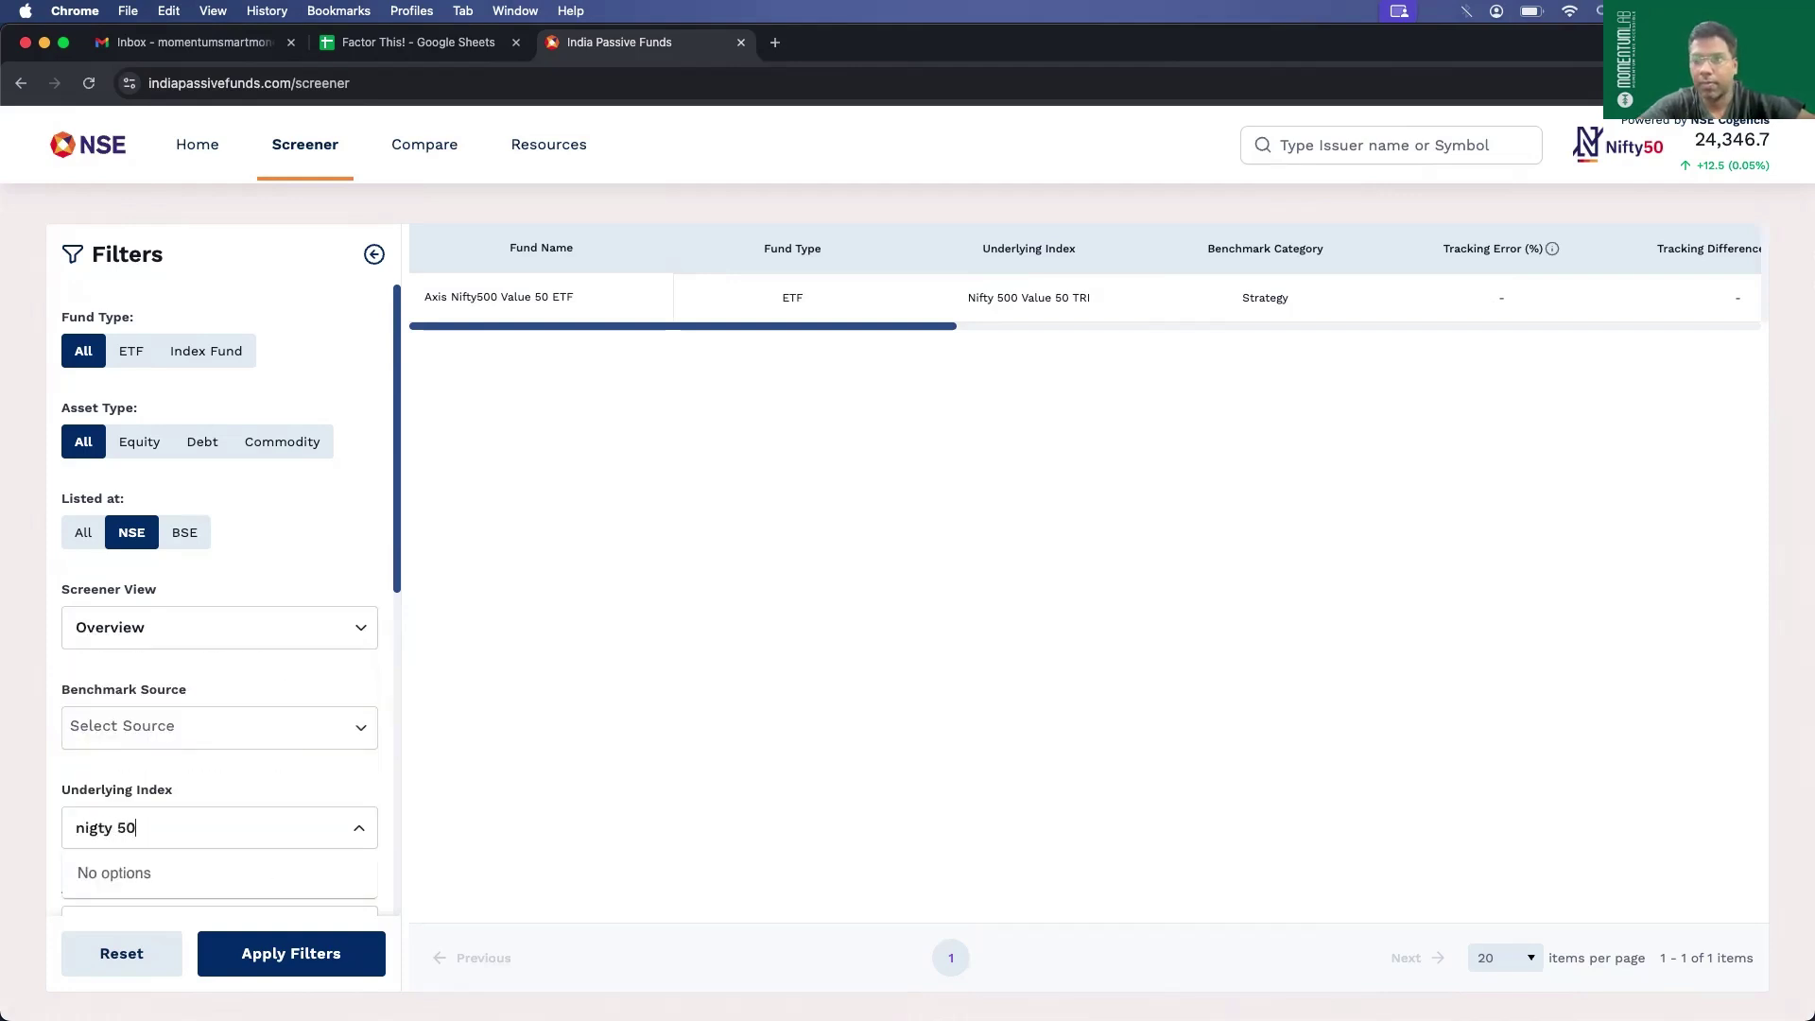
type("fty 500 w")
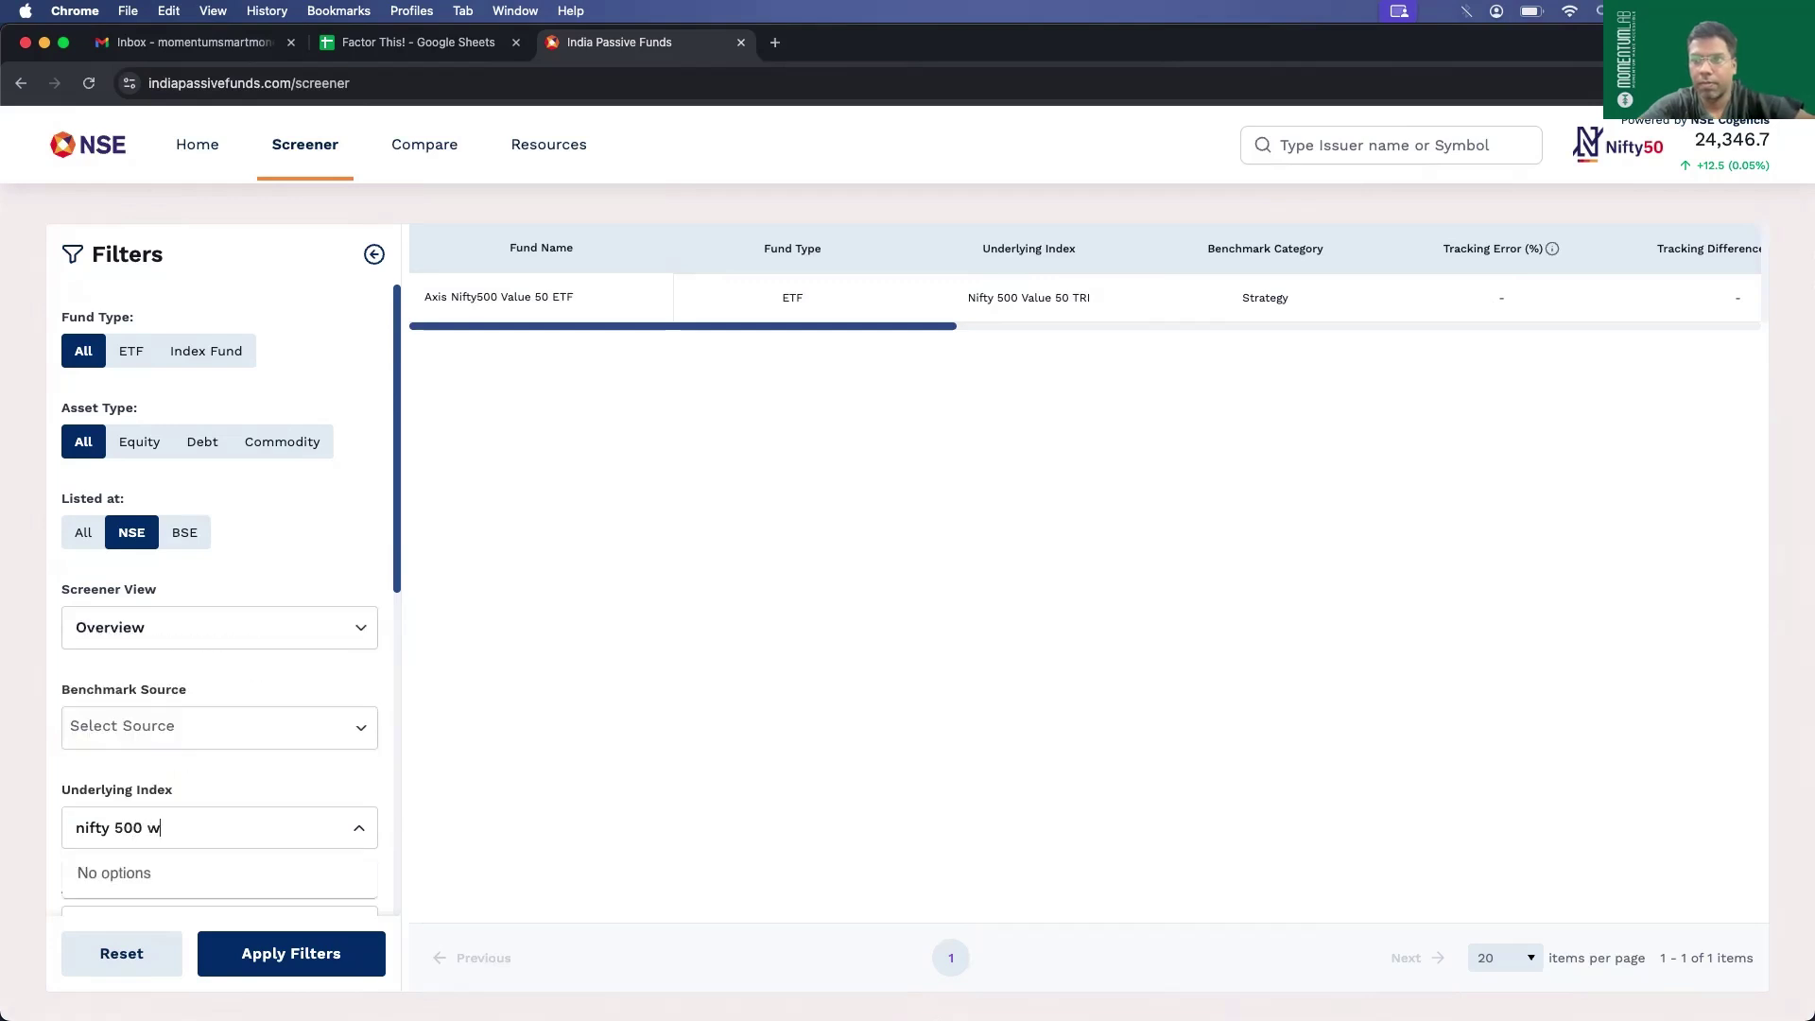
key("BackSpace")
type("q")
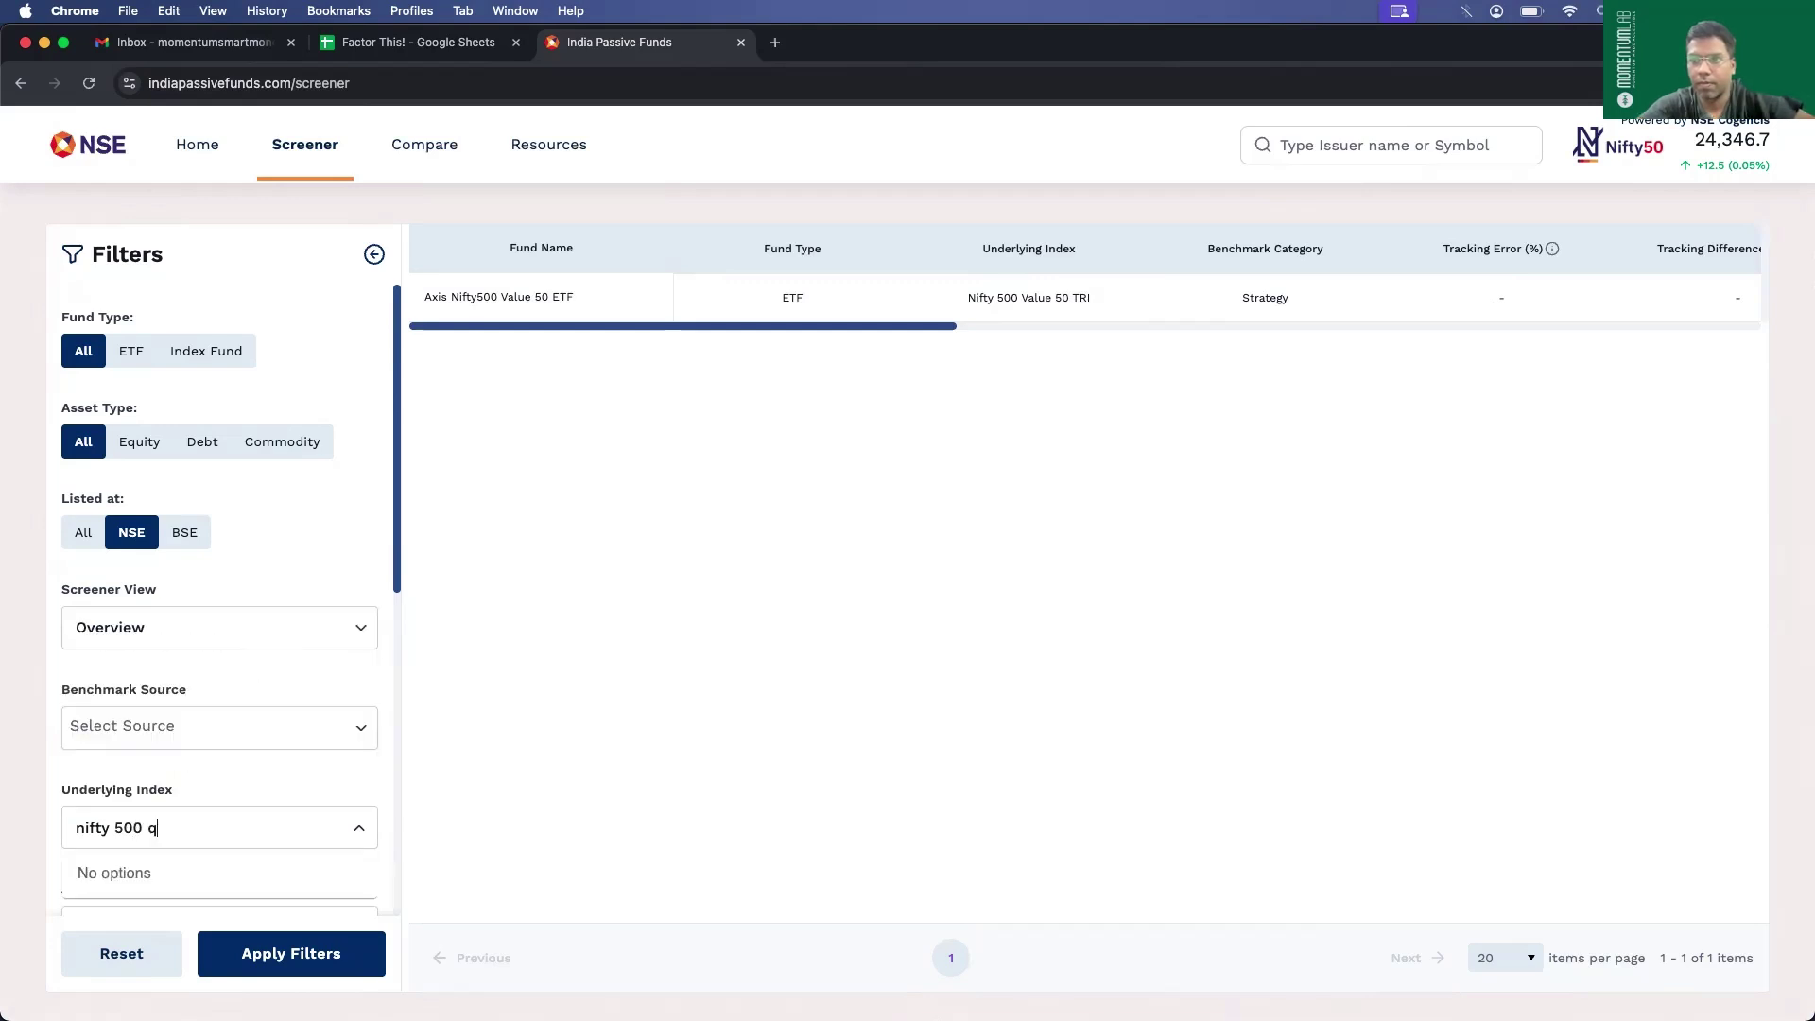
left_click(577, 743)
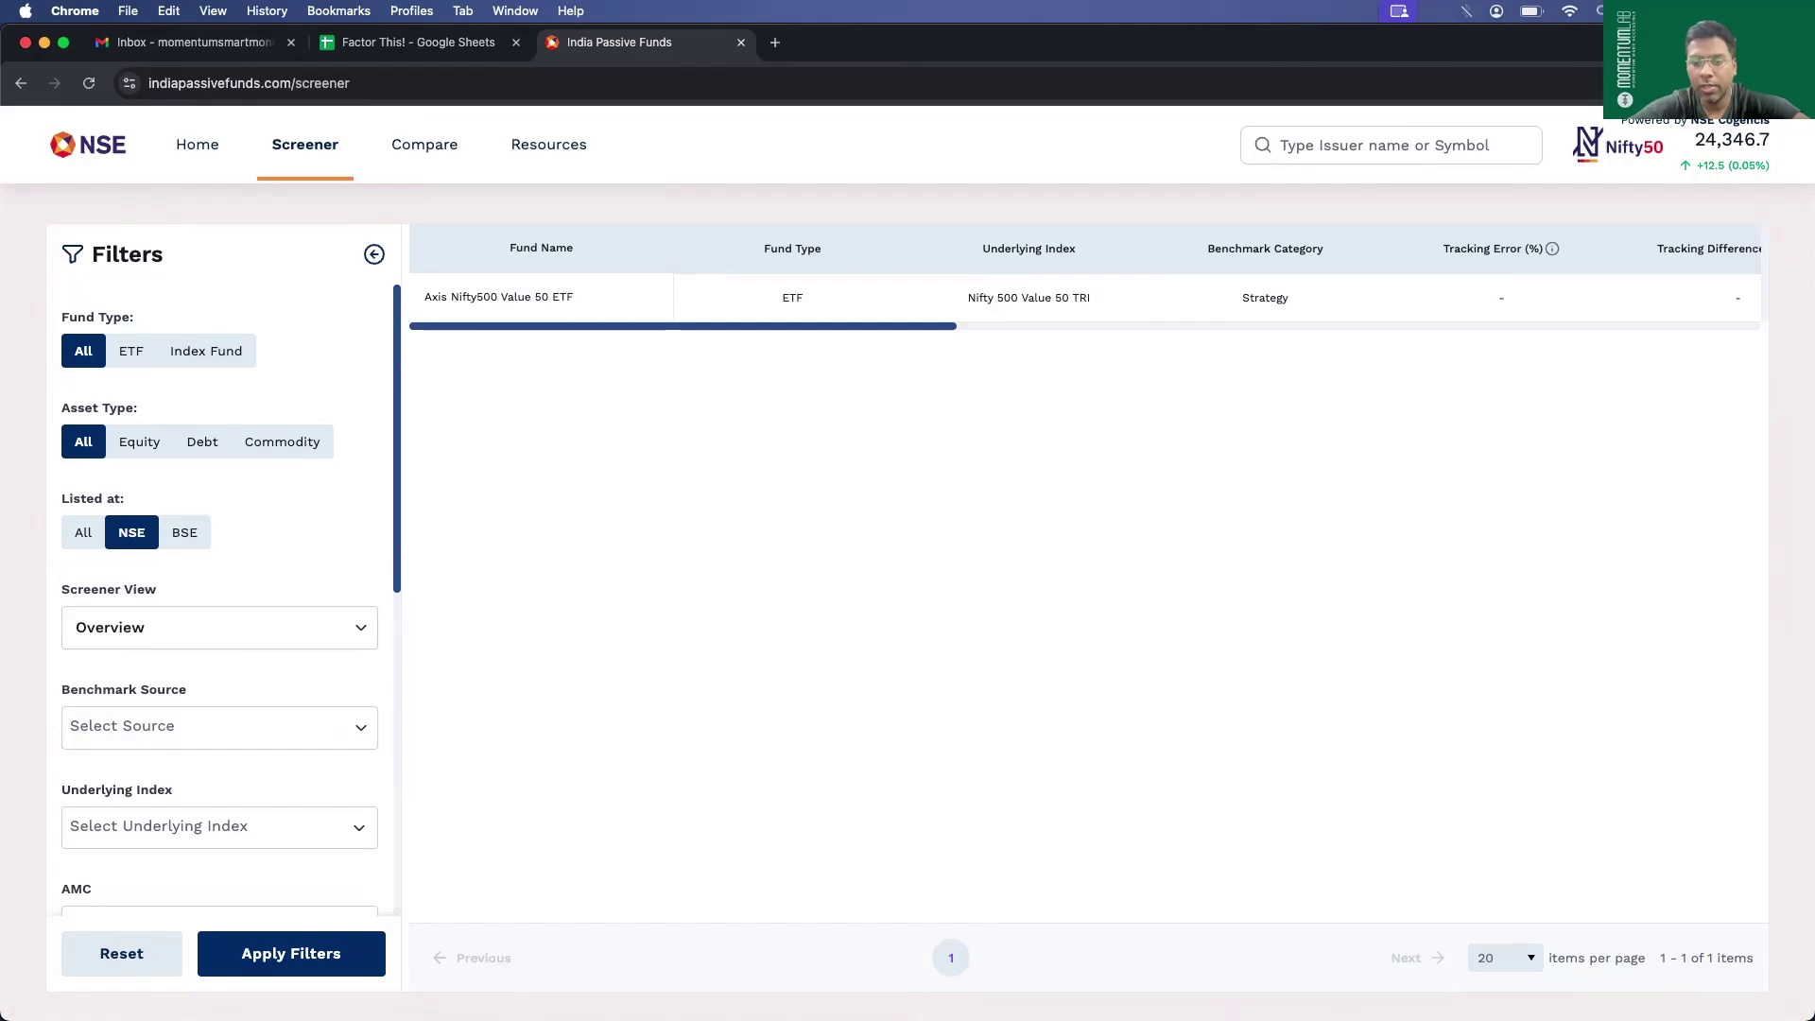